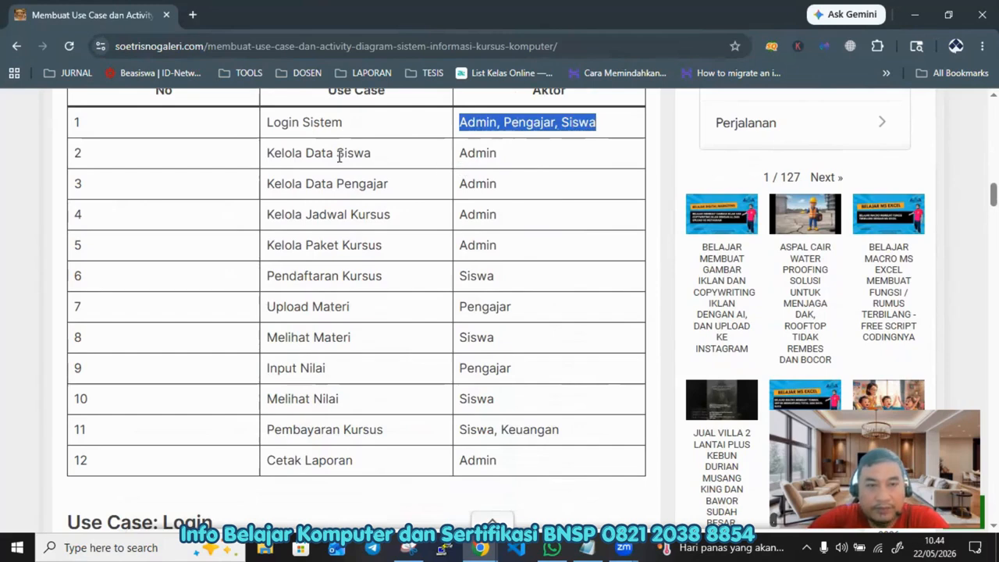
# Step: Read through the Daftar Use Case table, highlighting the admin-managed use cases and their actor
pyautogui.click(328, 154)
pyautogui.moveTo(274, 153); pyautogui.dragTo(375, 153)
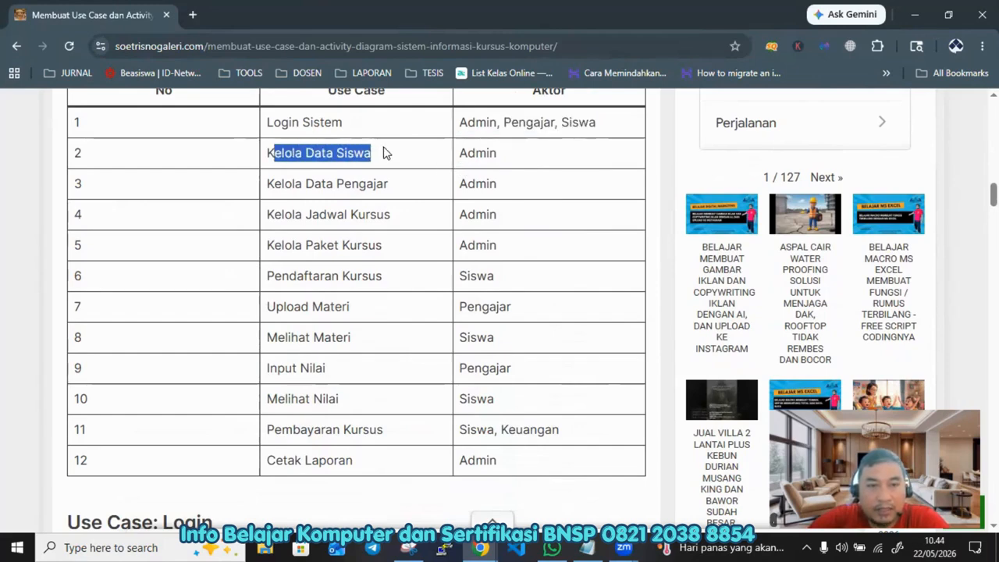
pyautogui.click(522, 253)
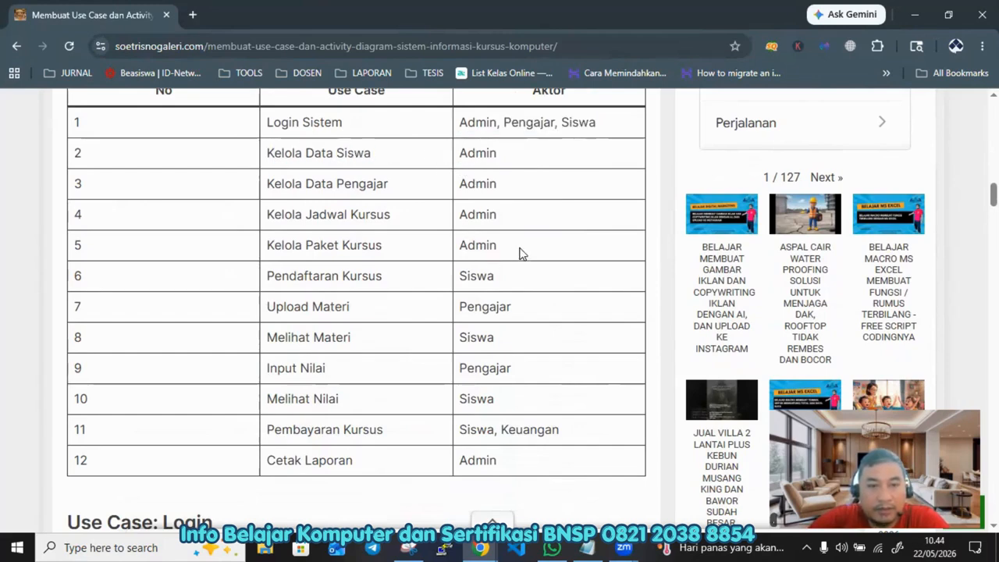
pyautogui.moveTo(497, 250); pyautogui.dragTo(90, 158)
pyautogui.scroll(-1, 367, 179)
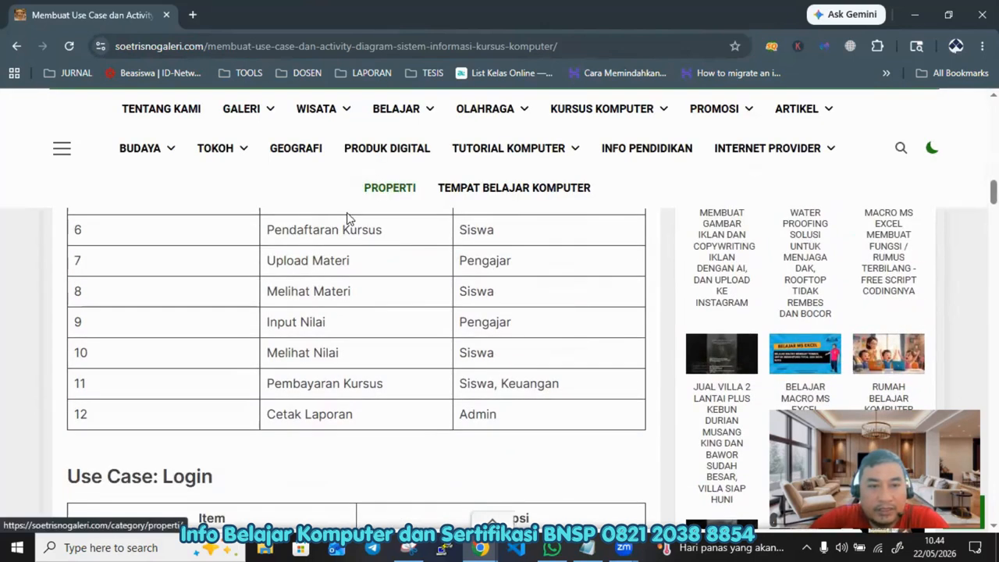
pyautogui.scroll(3, 346, 252)
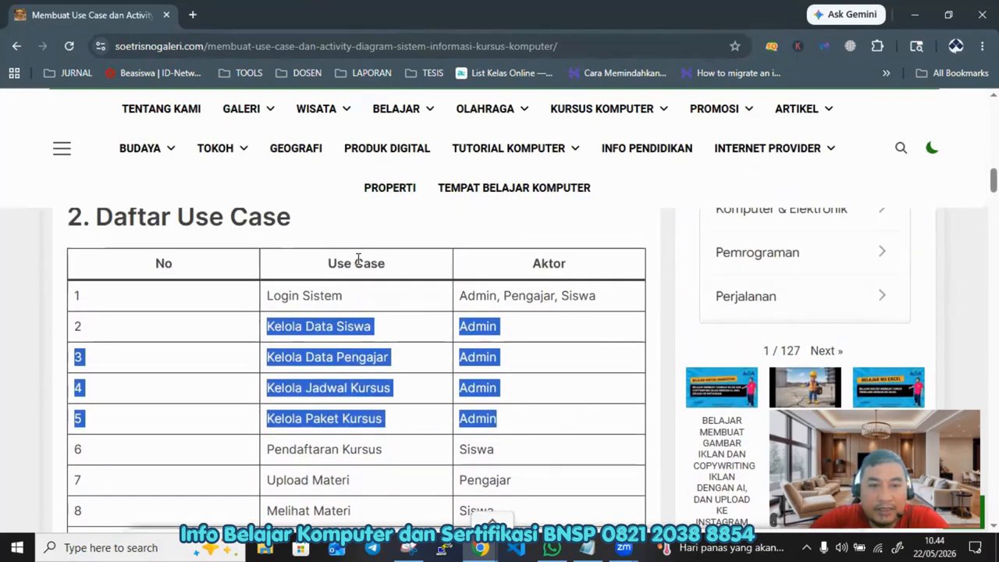
pyautogui.click(357, 260)
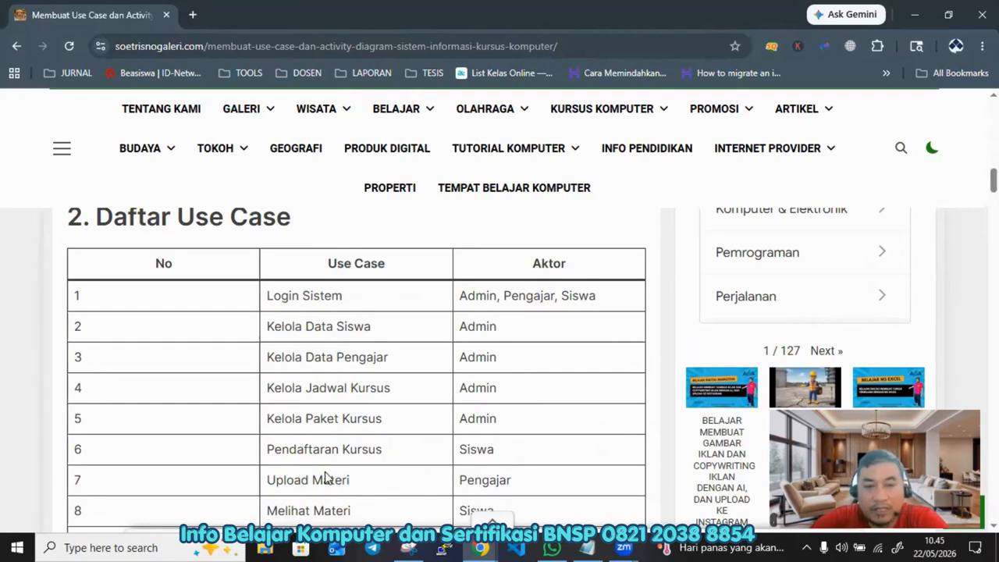
# Step: Review the Login Sistem row of the use case list together with its three actors
pyautogui.scroll(1, 365, 463)
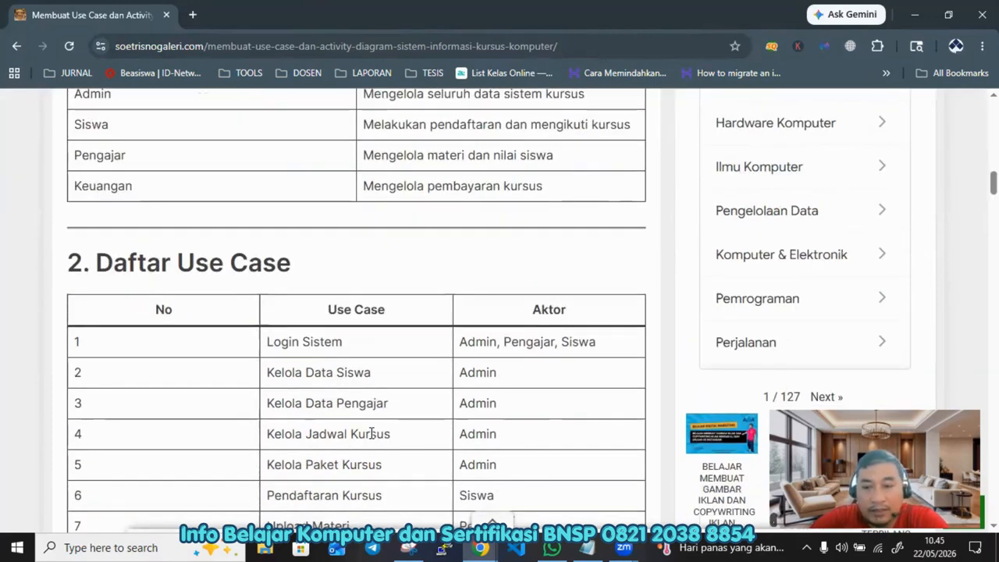
pyautogui.scroll(-1, 373, 433)
pyautogui.scroll(-2, 373, 433)
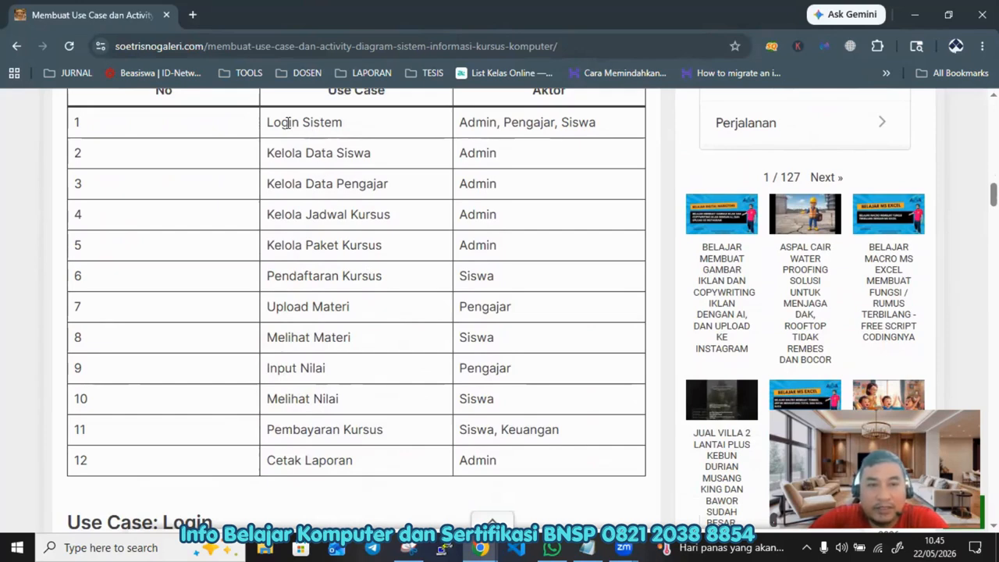
pyautogui.moveTo(268, 120); pyautogui.dragTo(346, 126)
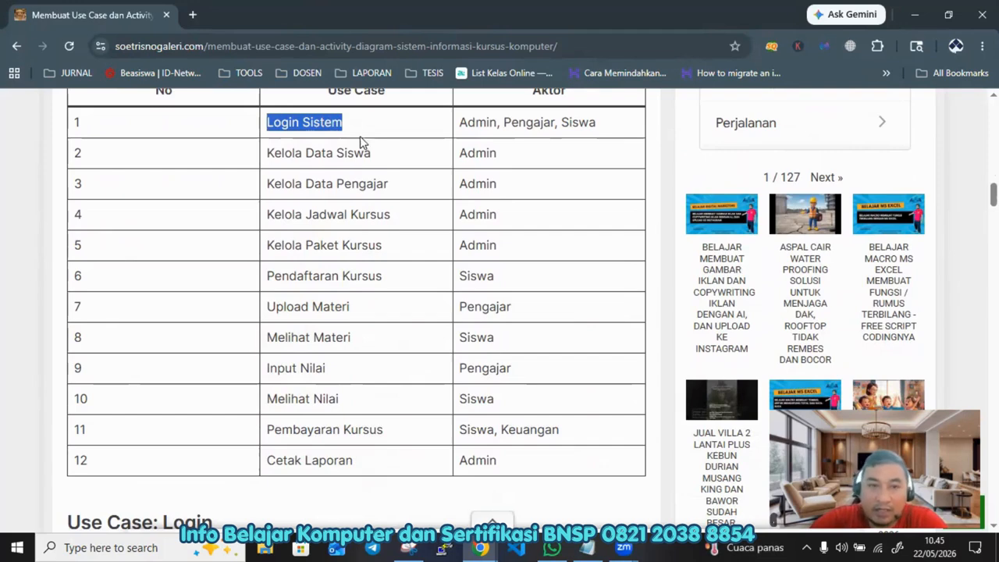
pyautogui.click(317, 122)
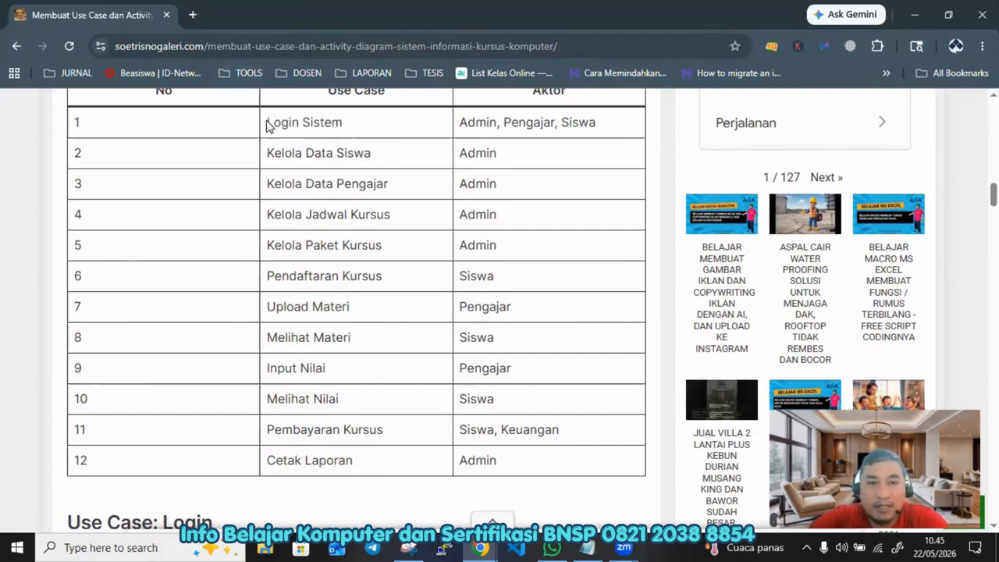
pyautogui.moveTo(268, 122); pyautogui.dragTo(606, 129)
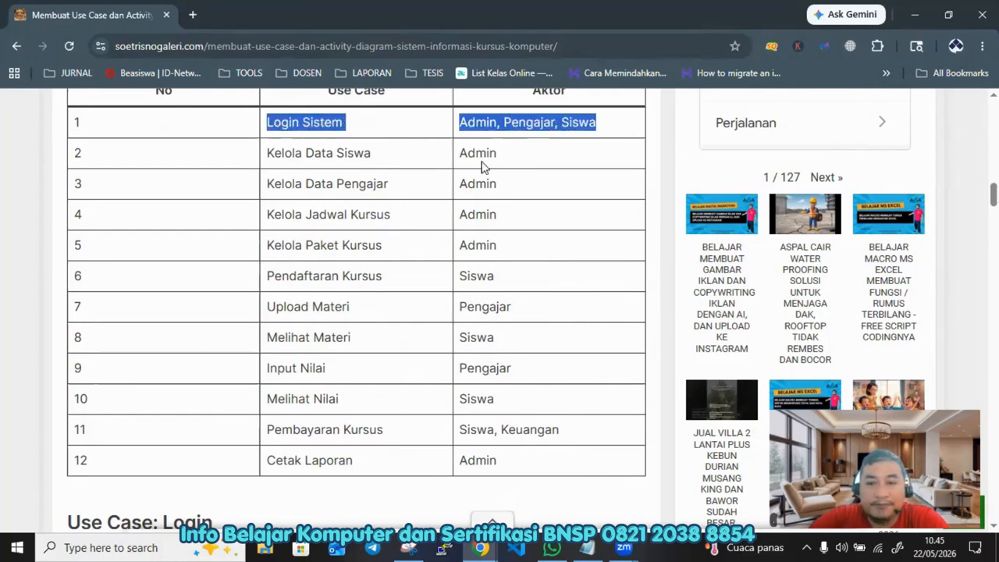
# Step: Examine the Use Case: Login description table, highlighting its initial and final conditions
pyautogui.scroll(-3, 456, 240)
pyautogui.scroll(-1, 380, 319)
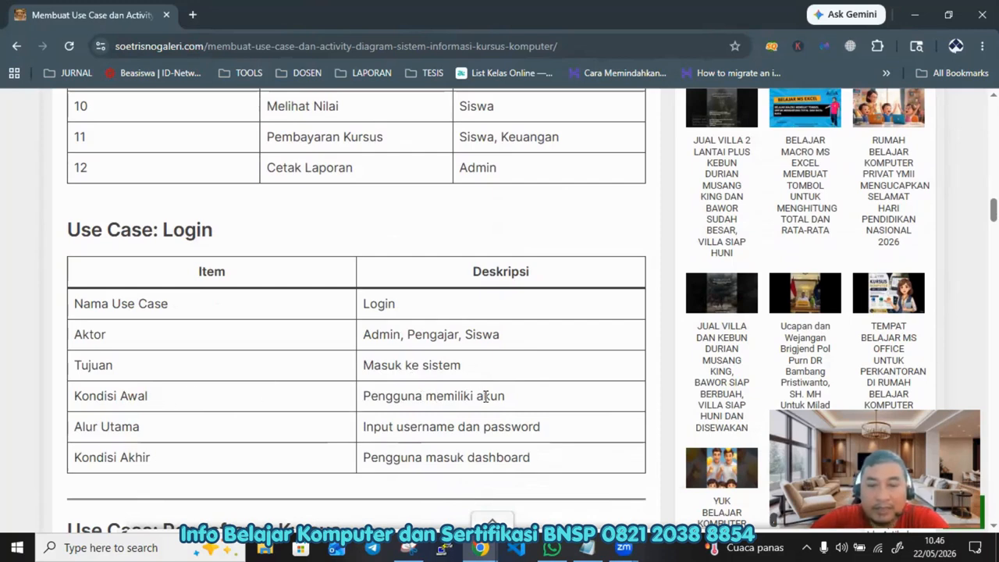
pyautogui.moveTo(514, 403); pyautogui.dragTo(362, 410)
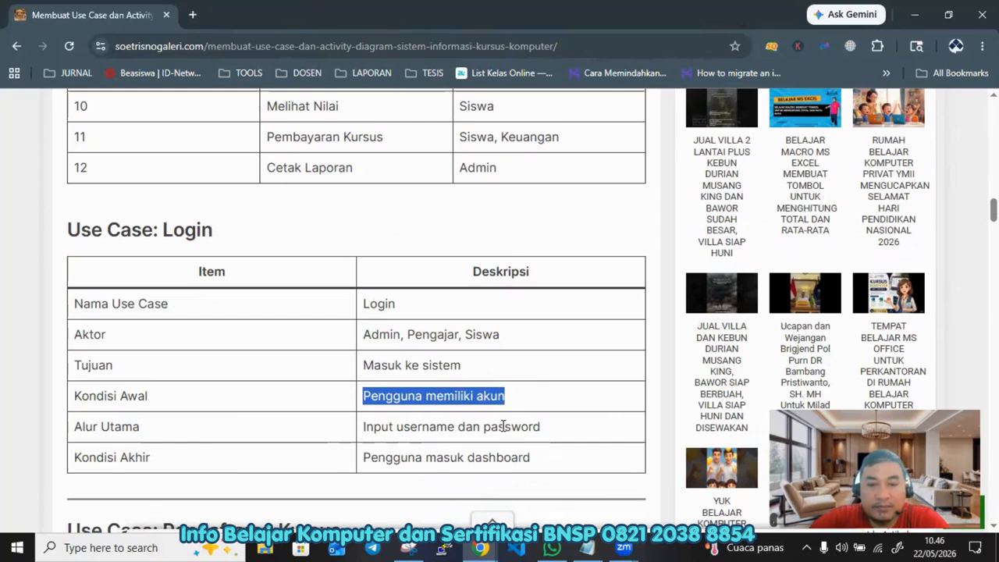
pyautogui.moveTo(151, 459); pyautogui.dragTo(75, 459)
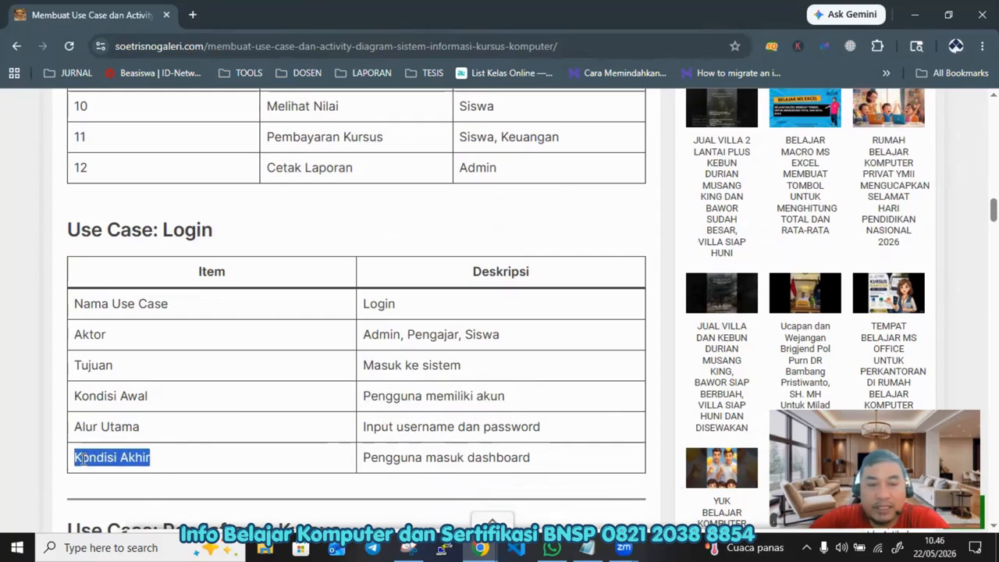
pyautogui.click(371, 457)
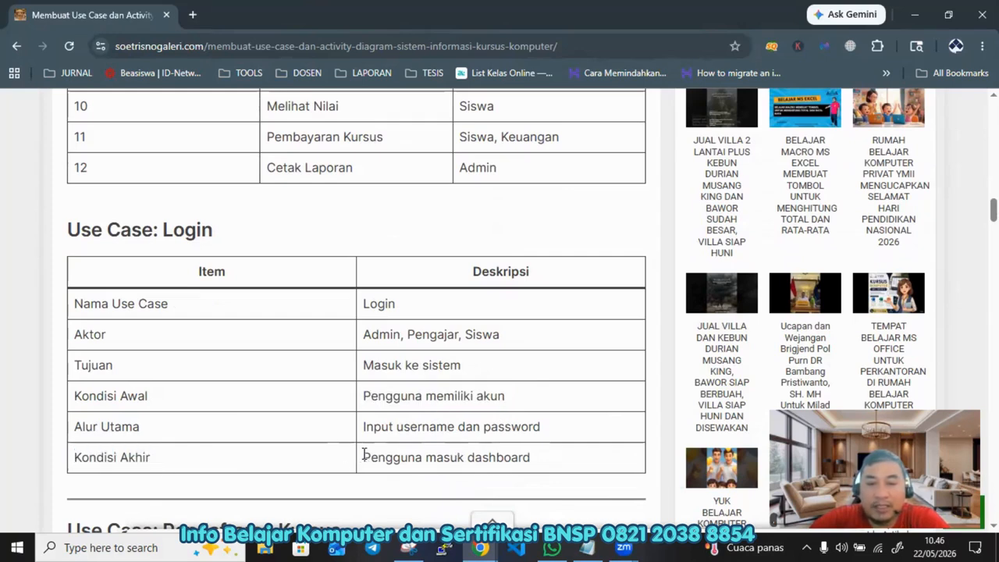
pyautogui.moveTo(364, 457); pyautogui.dragTo(547, 466)
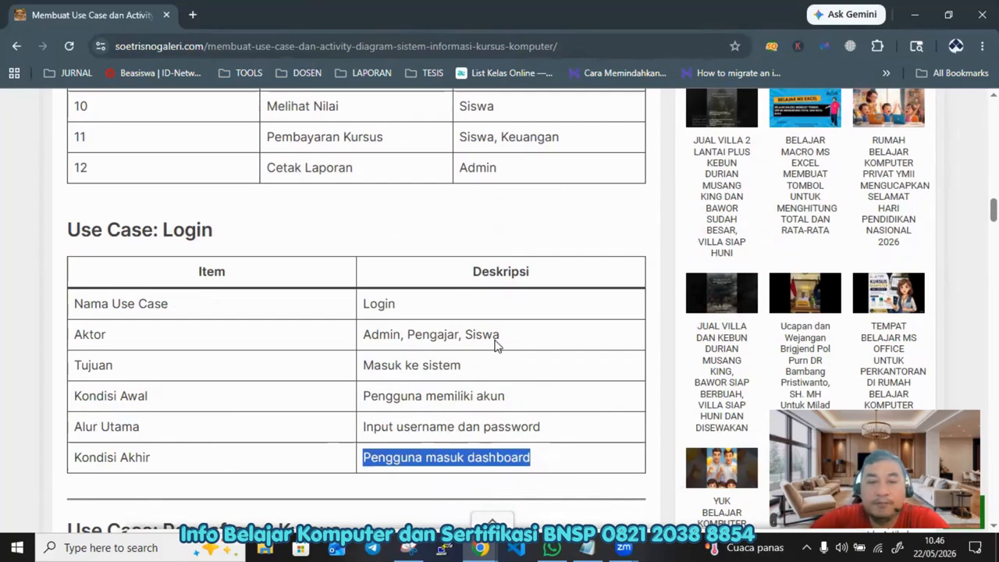
# Step: Review the full Use Case: Pendaftaran Kursus description table
pyautogui.scroll(-4, 344, 341)
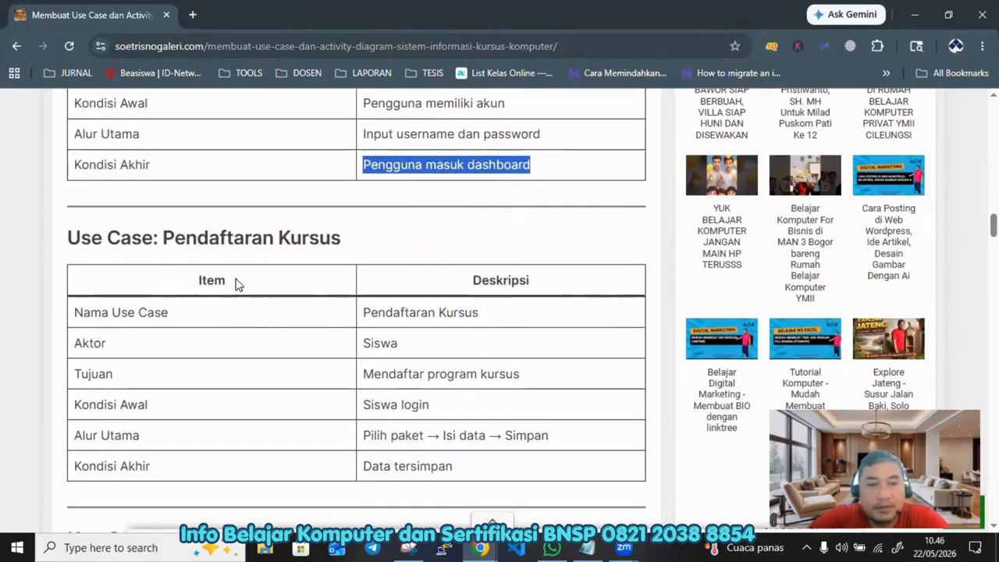
pyautogui.scroll(1, 276, 287)
pyautogui.scroll(-1, 277, 289)
pyautogui.scroll(-1, 277, 294)
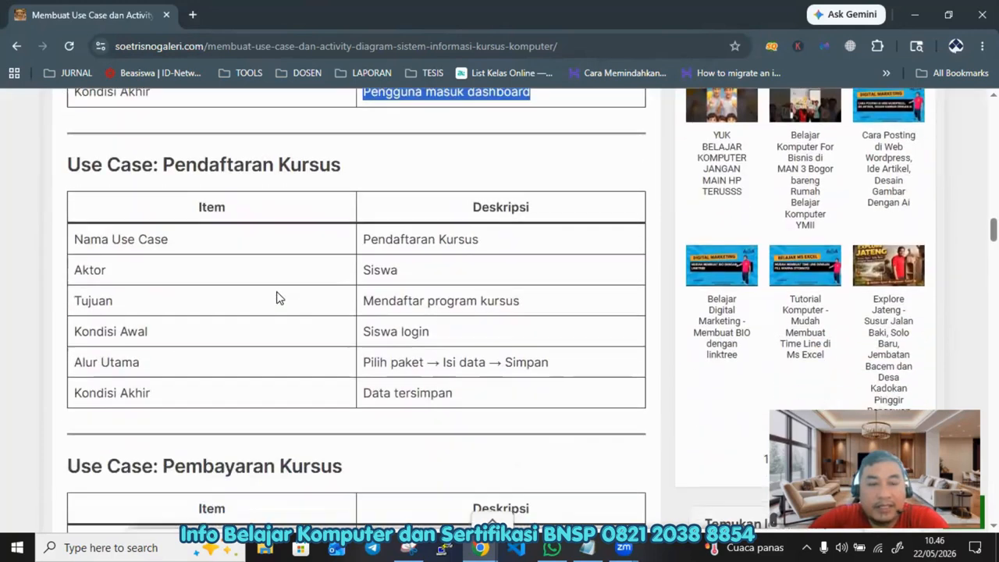
pyautogui.scroll(-1, 276, 294)
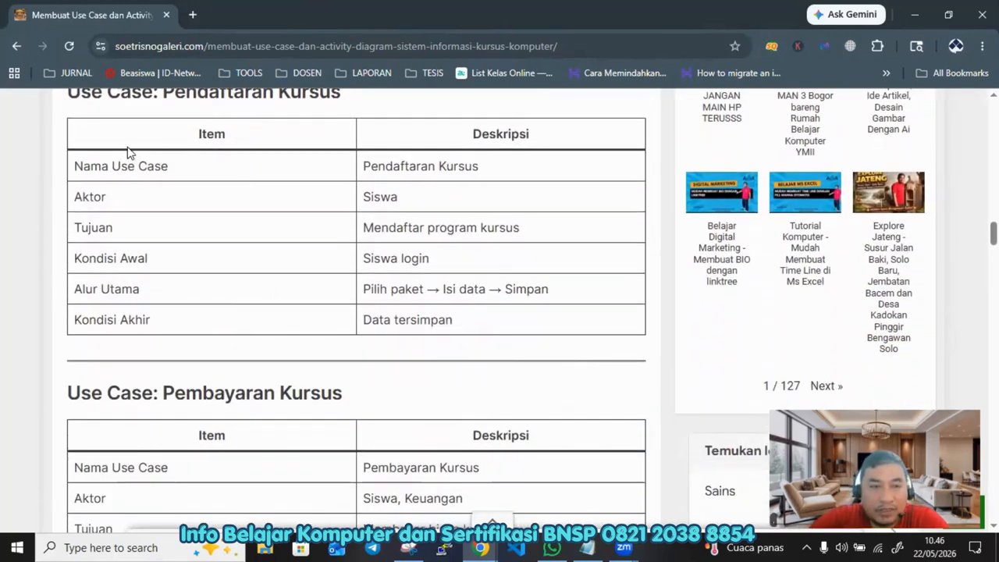
pyautogui.moveTo(199, 138); pyautogui.dragTo(474, 312)
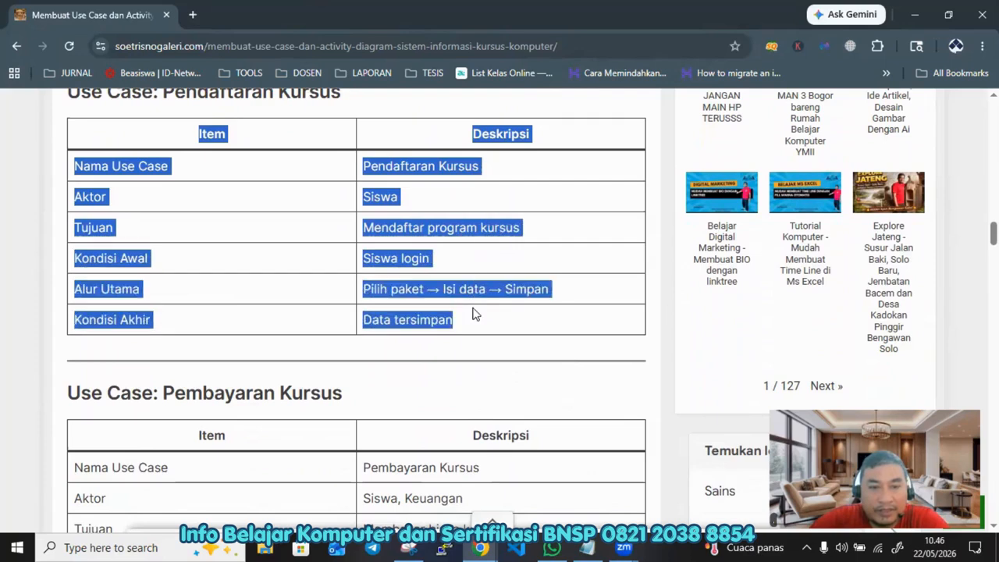
# Step: Examine the Use Case: Pembayaran Kursus description table and its items
pyautogui.scroll(-3, 268, 317)
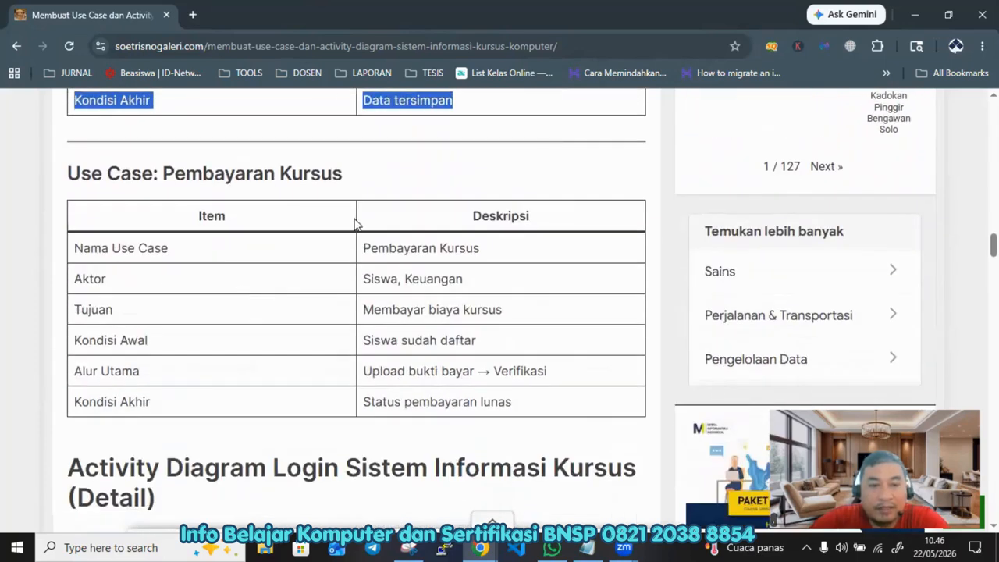
pyautogui.moveTo(354, 223); pyautogui.dragTo(383, 374)
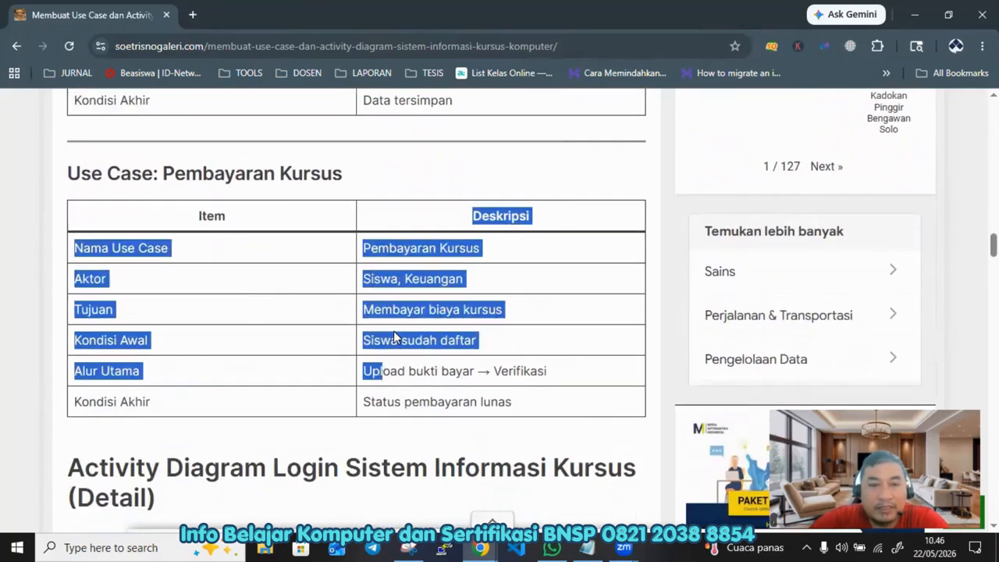
pyautogui.scroll(2, 393, 335)
pyautogui.moveTo(177, 321); pyautogui.dragTo(510, 367)
pyautogui.scroll(2, 504, 453)
pyautogui.scroll(-1, 503, 453)
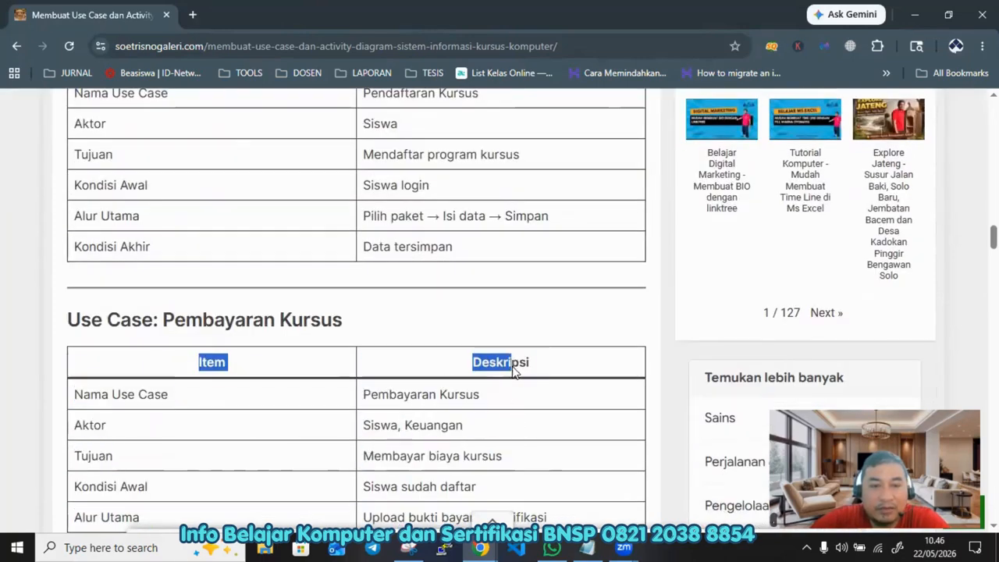
pyautogui.click(383, 351)
pyautogui.scroll(-2, 363, 348)
pyautogui.scroll(-2, 361, 342)
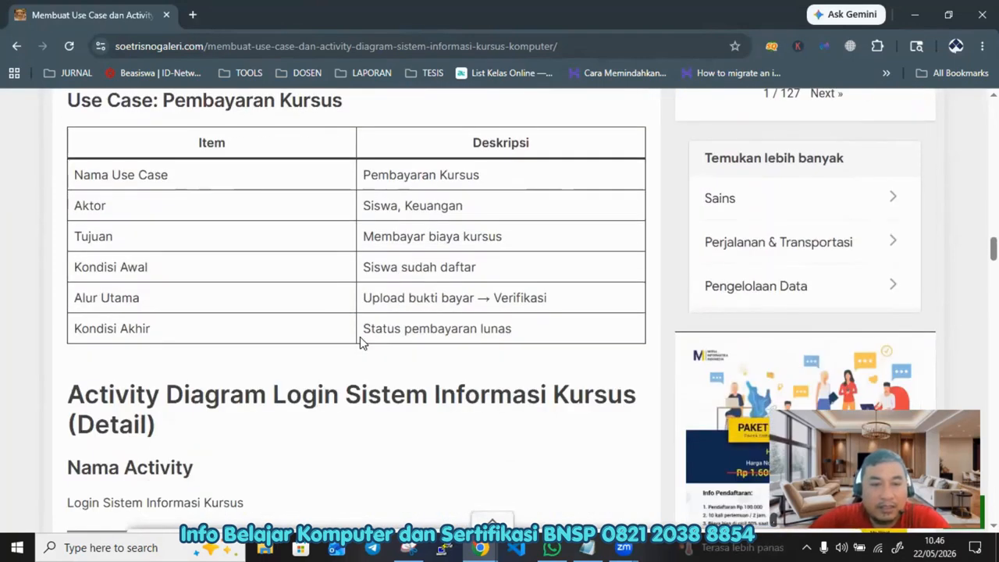
# Step: Scroll between the registration and payment use case sections and highlight the Pembayaran Kursus heading
pyautogui.scroll(8, 361, 335)
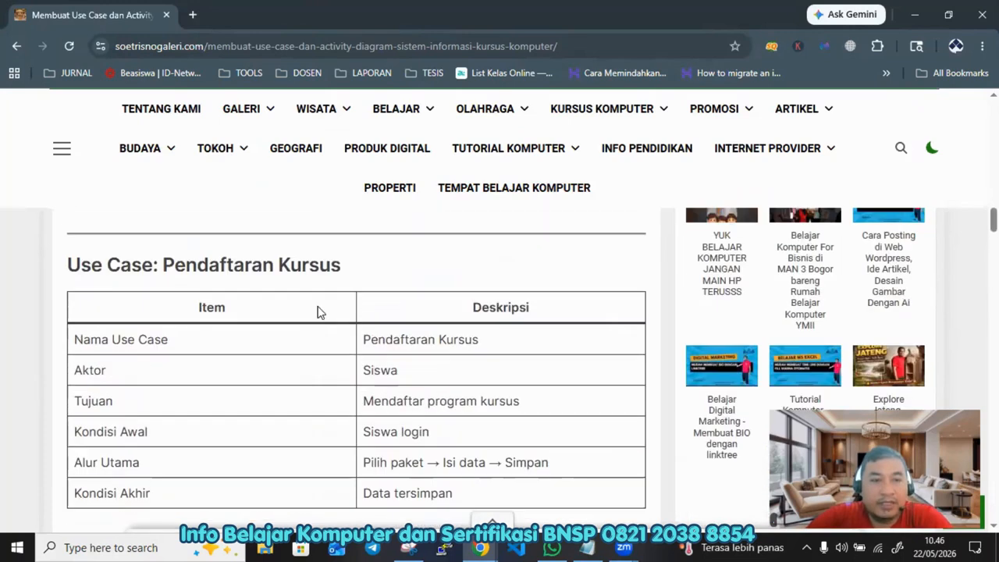
pyautogui.scroll(-2, 320, 315)
pyautogui.scroll(-2, 322, 318)
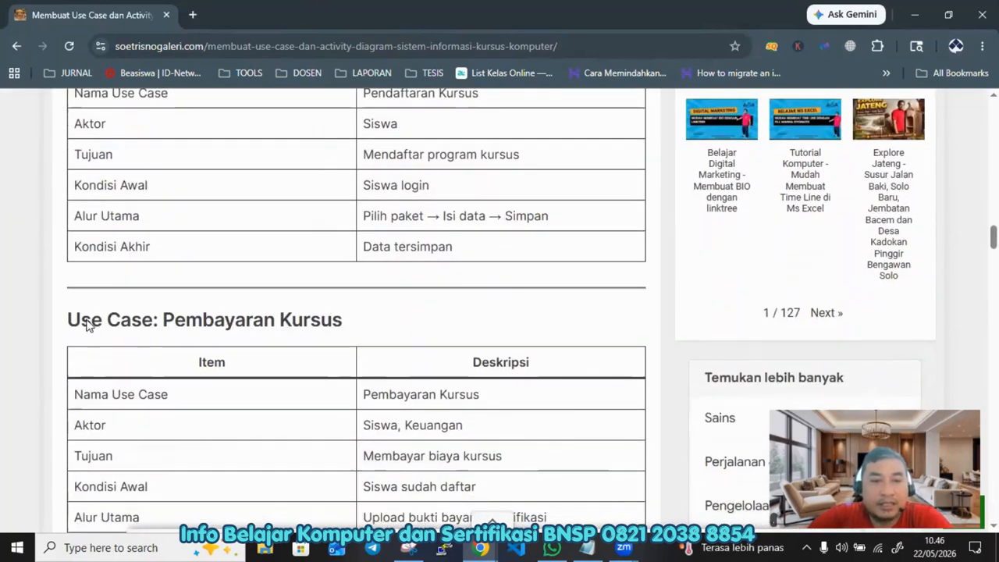
pyautogui.moveTo(70, 318); pyautogui.dragTo(320, 317)
pyautogui.scroll(-5, 322, 324)
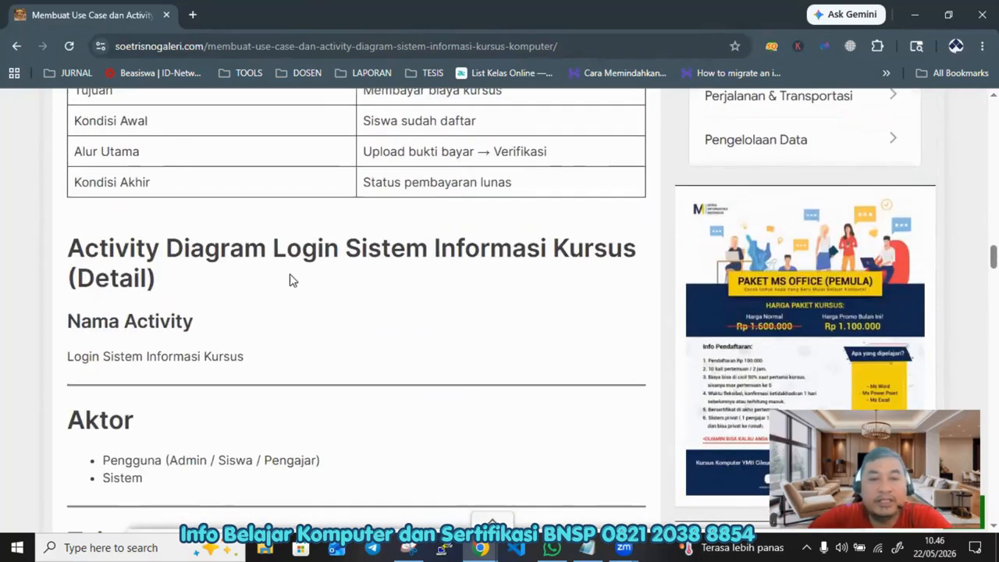
# Step: Read the detailed login activity diagram section: activity name, actors, goal and initial conditions
pyautogui.moveTo(310, 257); pyautogui.dragTo(455, 255)
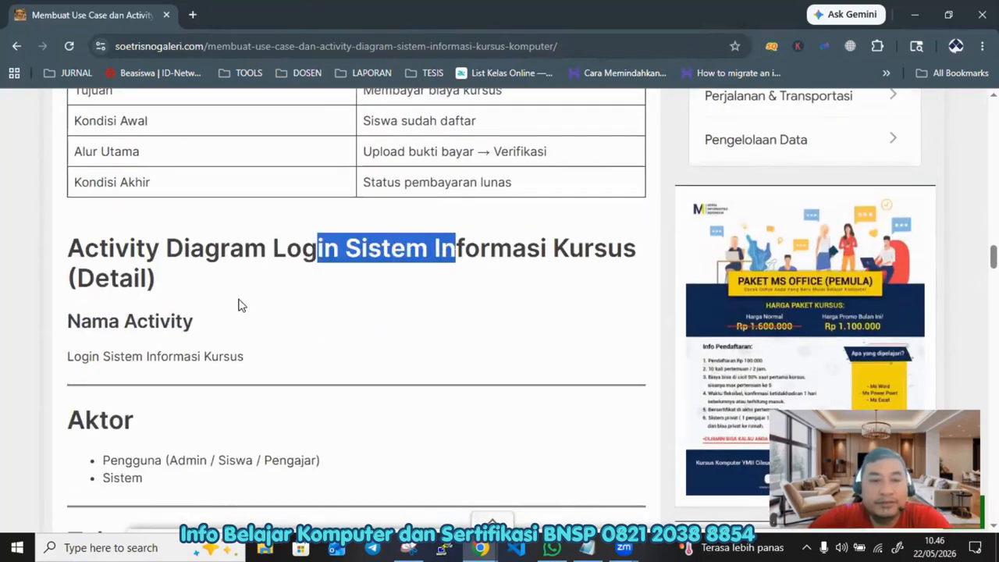
pyautogui.scroll(-2, 125, 375)
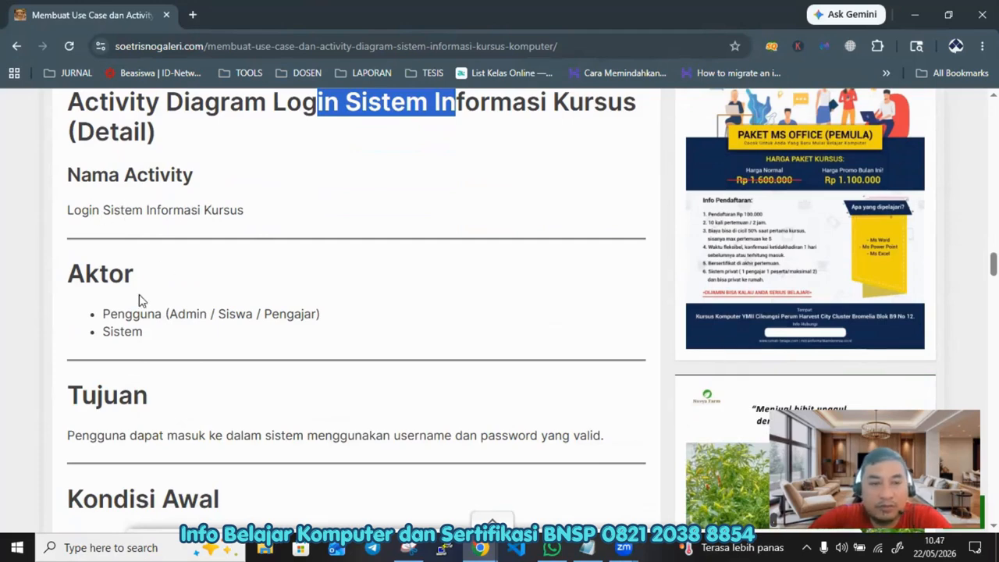
pyautogui.click(157, 333)
pyautogui.scroll(-1, 143, 333)
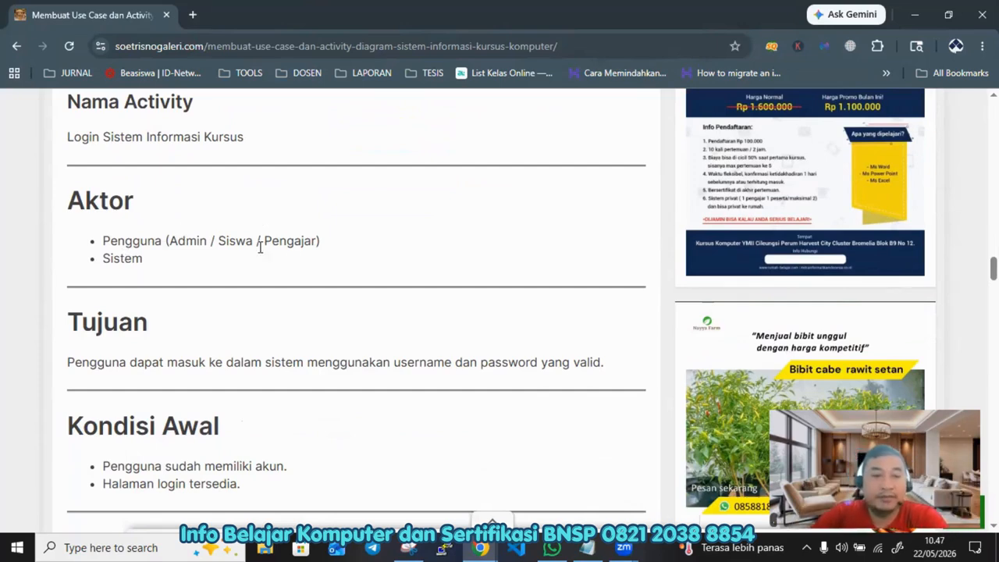
pyautogui.scroll(-1, 260, 247)
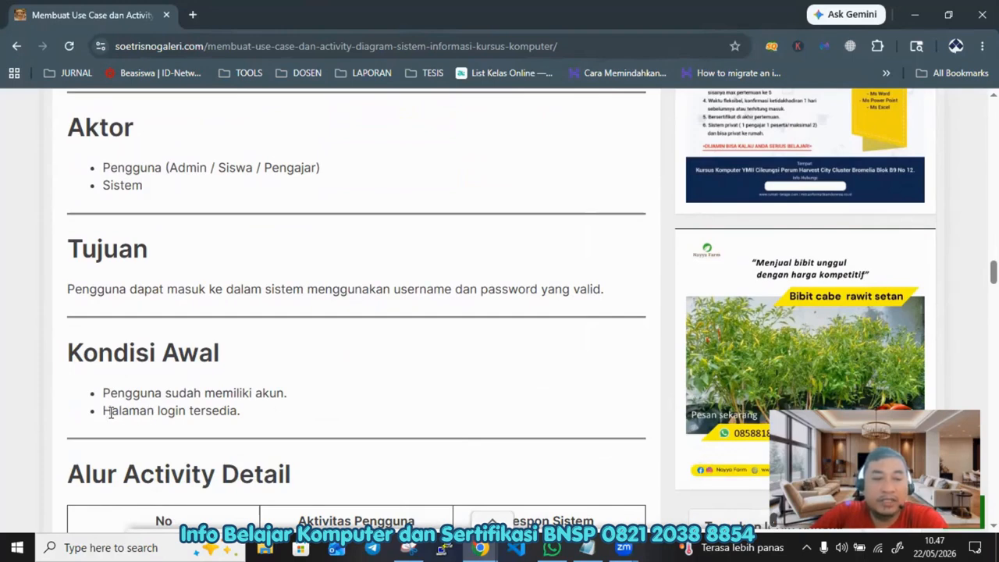
pyautogui.moveTo(110, 413); pyautogui.dragTo(271, 418)
# Step: Review the Alur Activity Detail table and the Alur Alternatif (Login Gagal) table
pyautogui.scroll(-4, 271, 418)
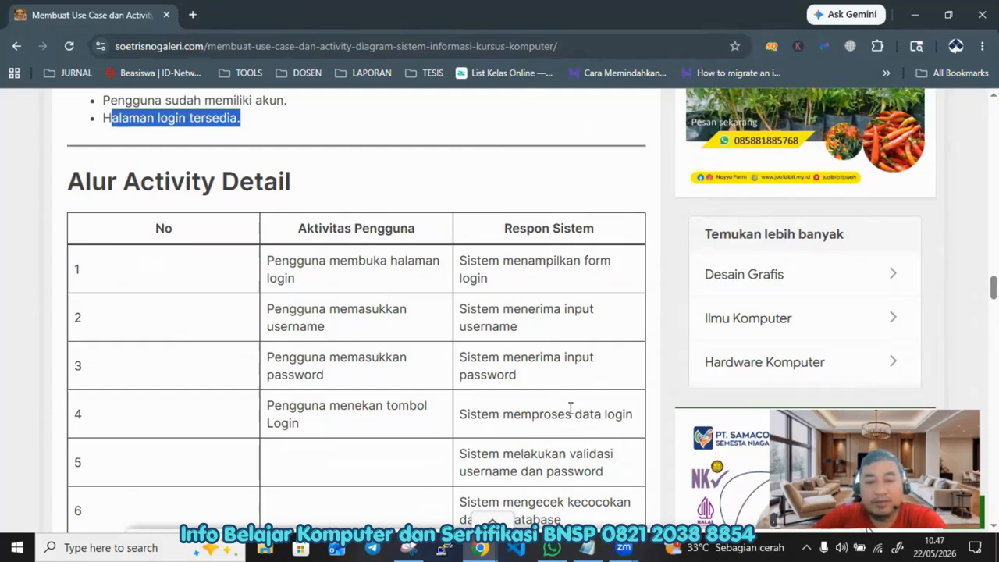
pyautogui.scroll(-2, 611, 404)
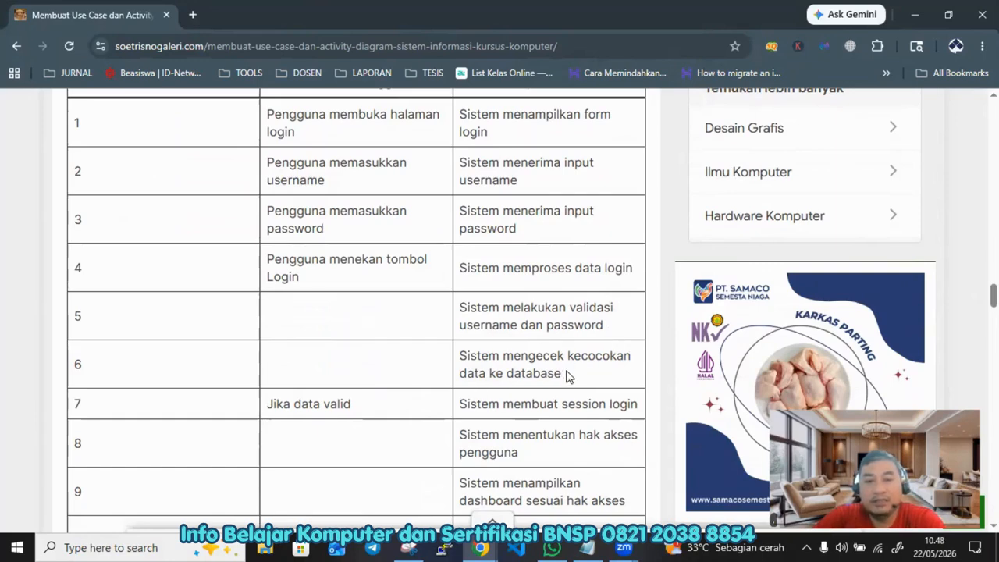
pyautogui.scroll(-3, 568, 374)
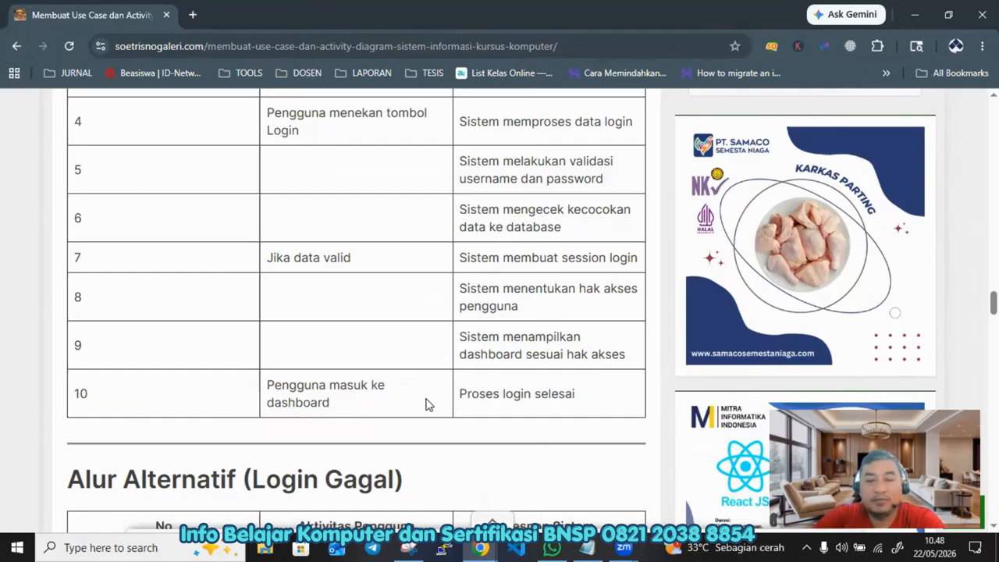
pyautogui.scroll(-4, 571, 396)
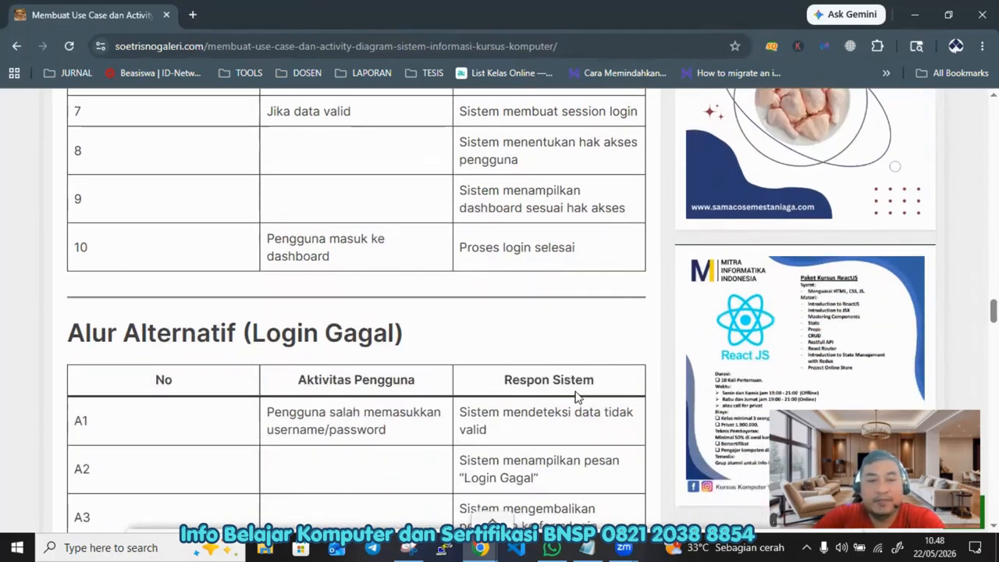
pyautogui.moveTo(266, 186); pyautogui.dragTo(397, 188)
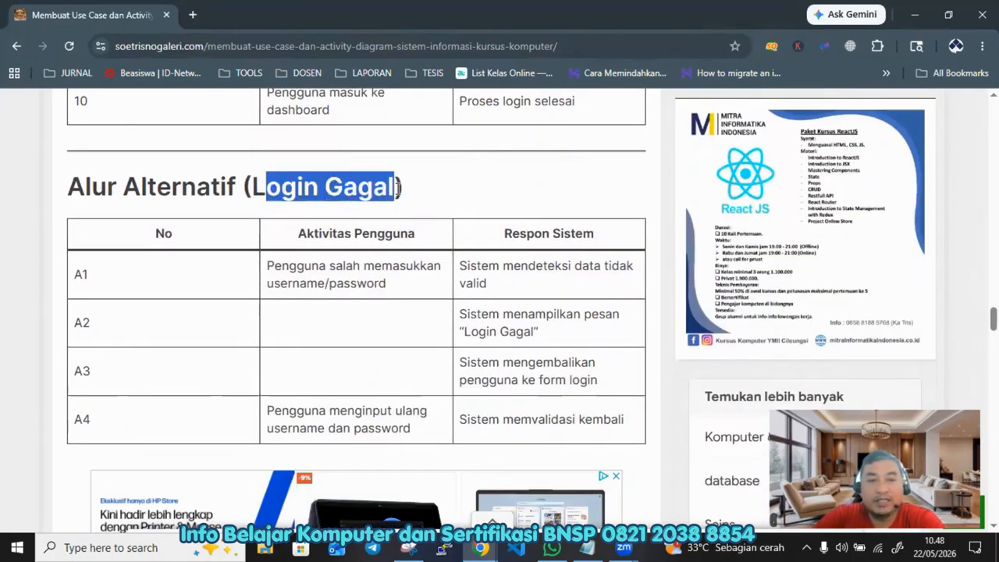
# Step: Highlight the Login Gagal heading and each system response A1 to A4 in the Alur Alternatif table
pyautogui.moveTo(358, 281); pyautogui.dragTo(401, 287)
pyautogui.click(485, 270)
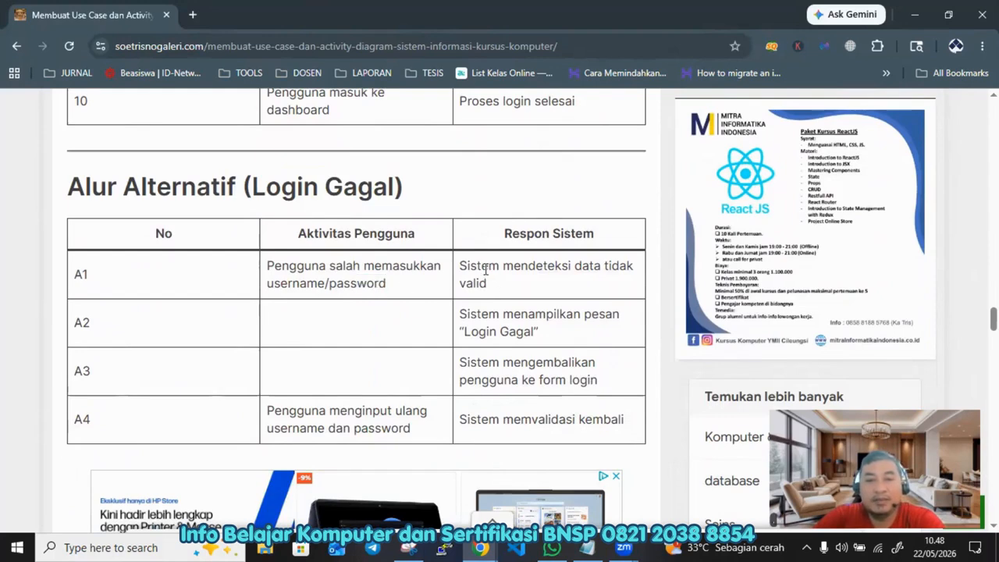
pyautogui.moveTo(472, 268); pyautogui.dragTo(512, 289)
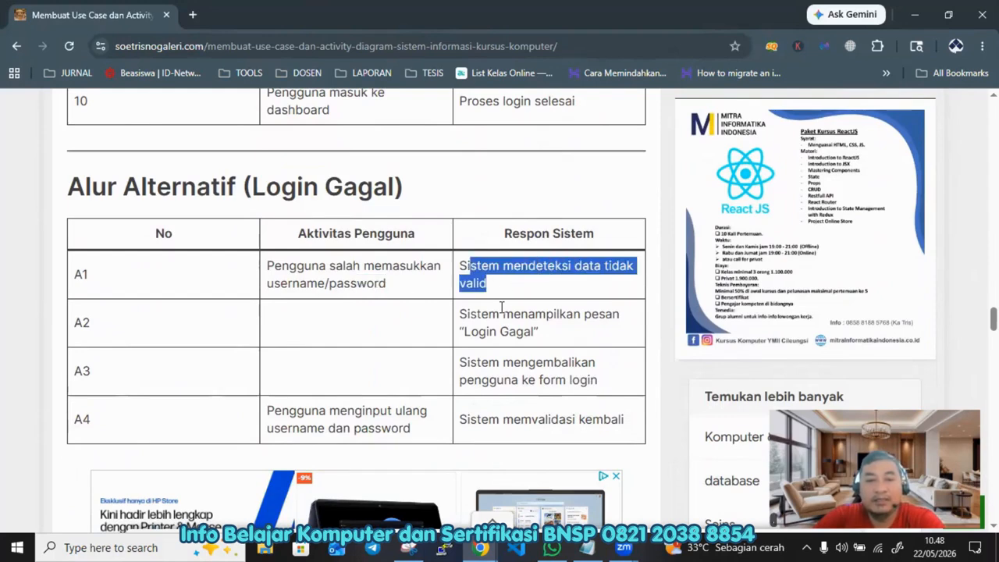
pyautogui.moveTo(459, 315); pyautogui.dragTo(555, 337)
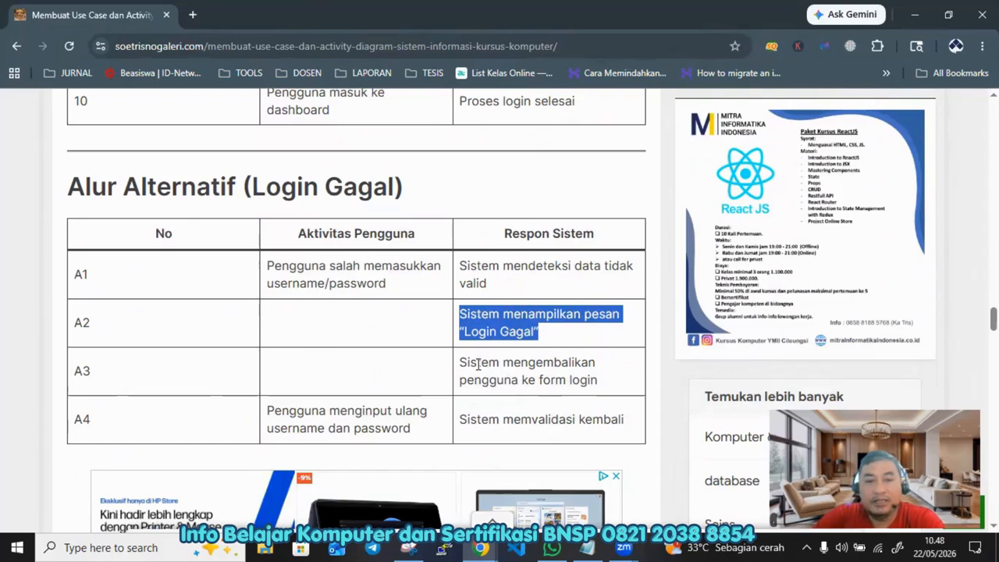
pyautogui.moveTo(461, 364); pyautogui.dragTo(608, 378)
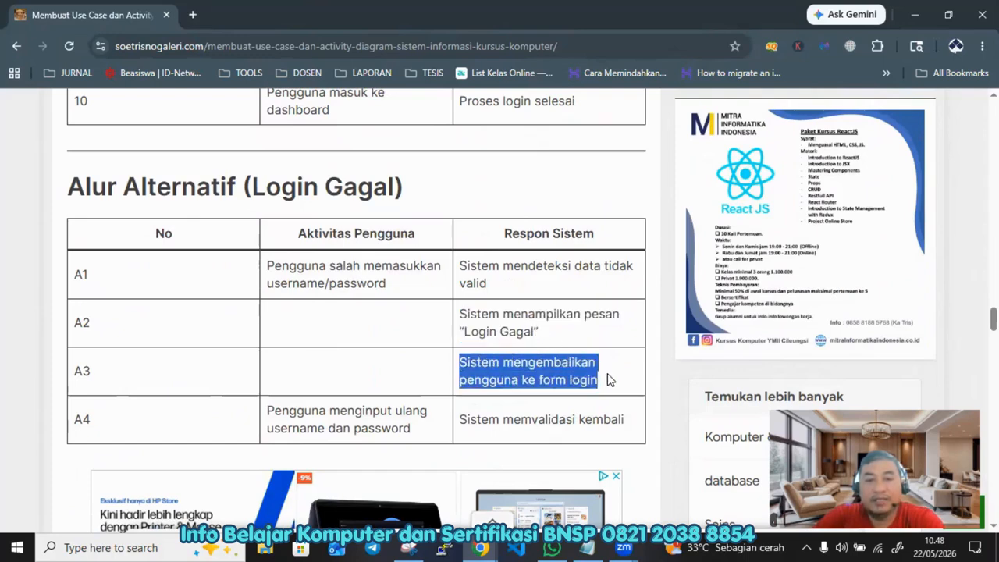
pyautogui.scroll(-1, 605, 378)
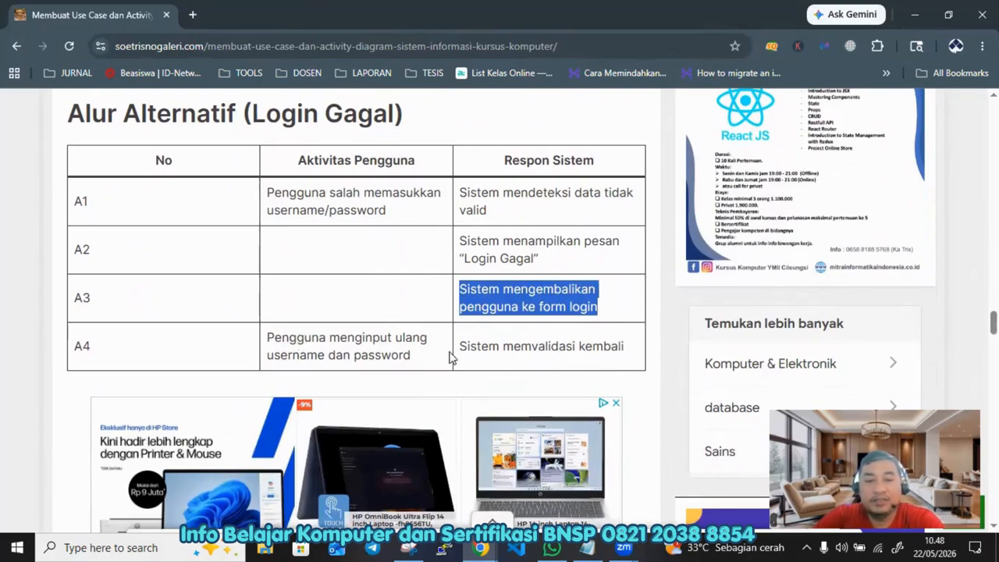
pyautogui.moveTo(466, 346); pyautogui.dragTo(630, 364)
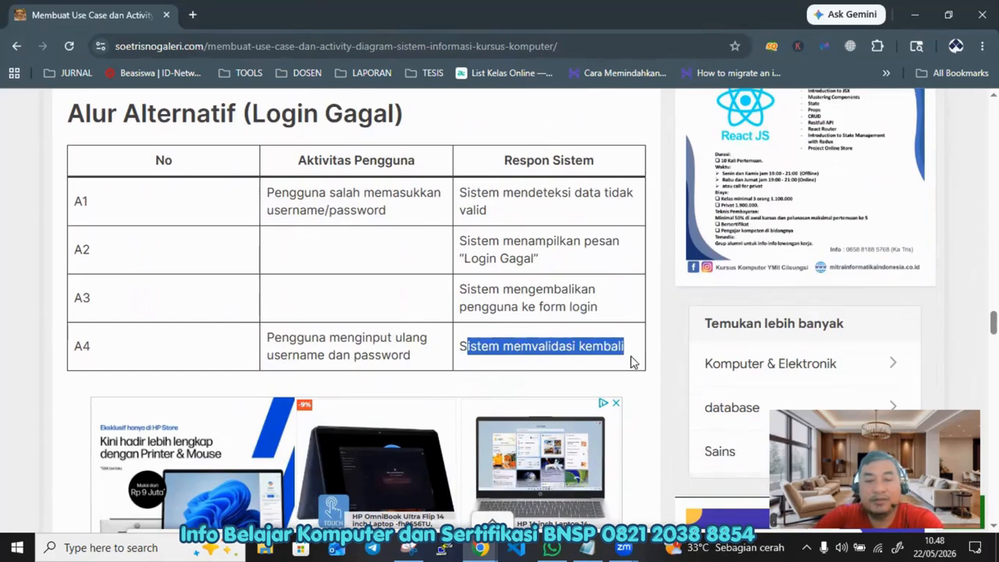
# Step: Scroll to the Narasi Activity Diagram list and highlight the failed-login system actions under item 8
pyautogui.scroll(-1, 627, 366)
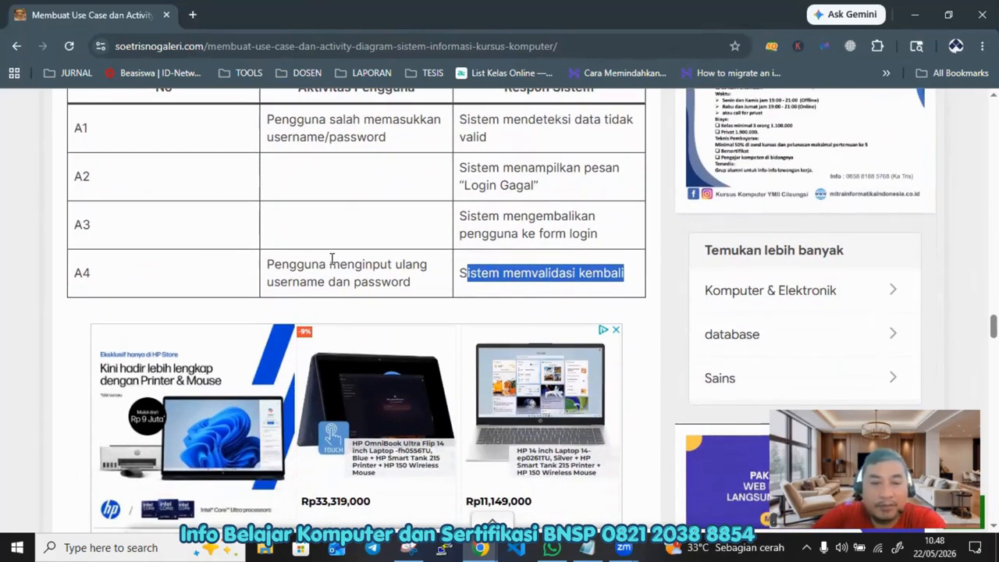
pyautogui.scroll(-7, 334, 259)
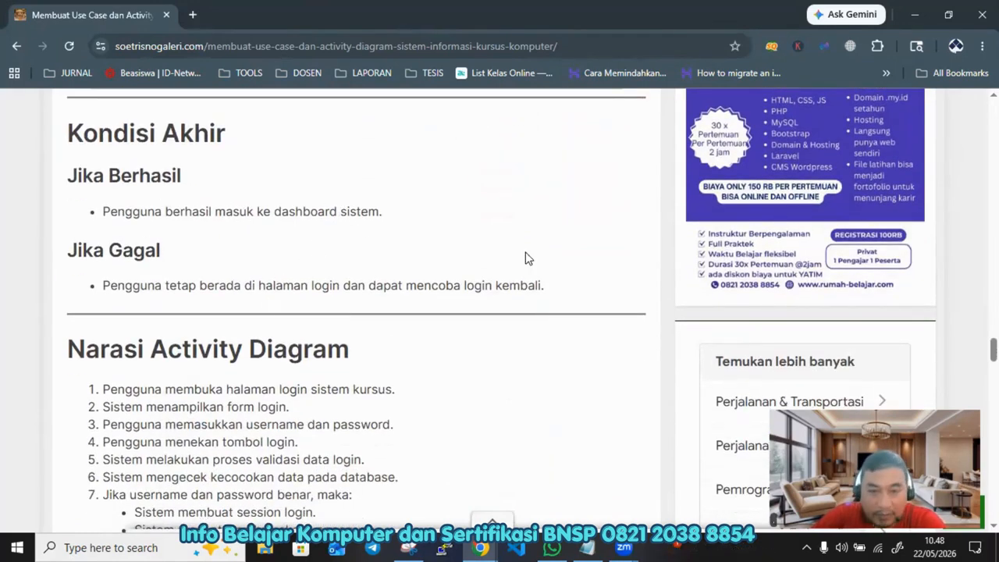
pyautogui.scroll(-2, 395, 232)
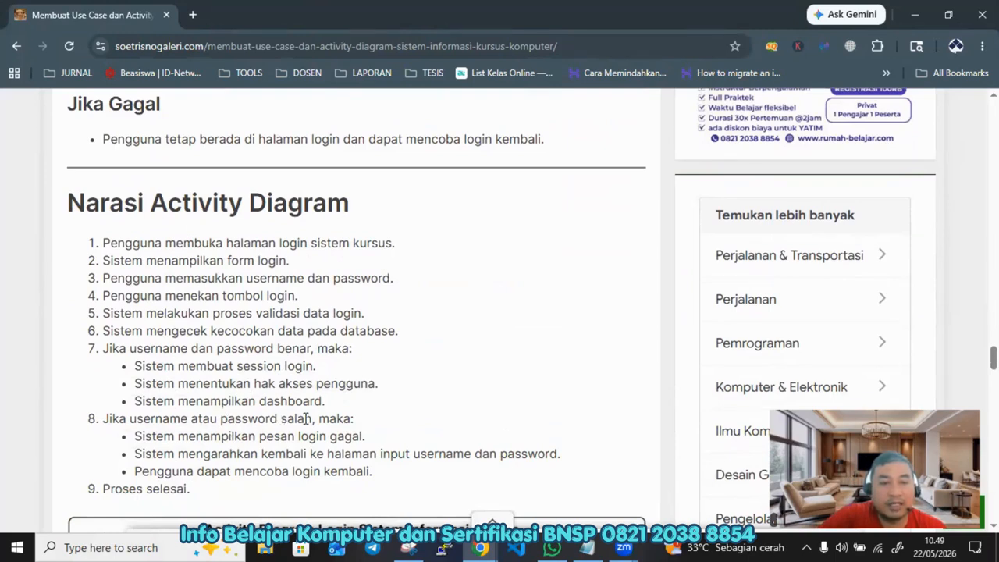
pyautogui.moveTo(210, 435); pyautogui.dragTo(376, 442)
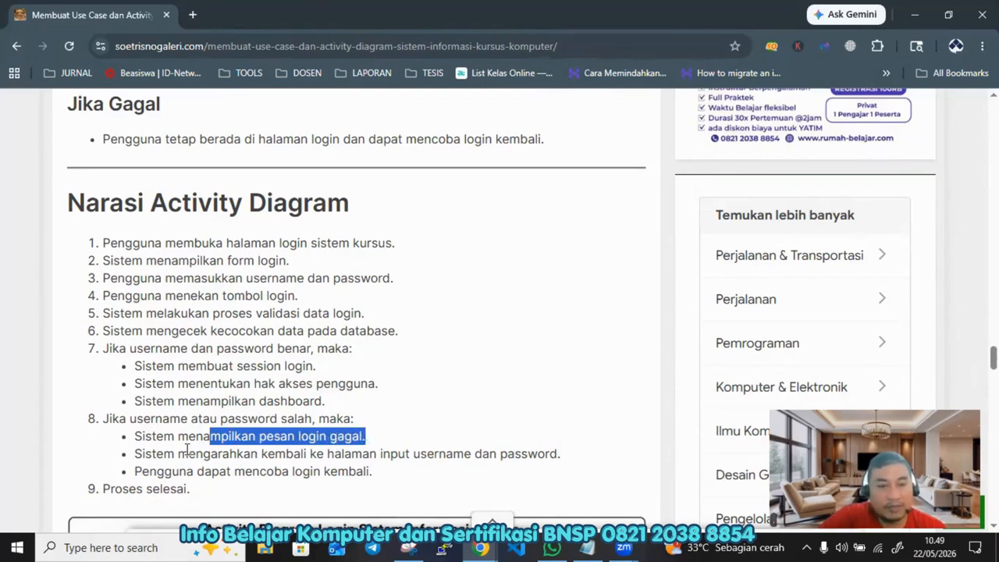
pyautogui.moveTo(187, 452); pyautogui.dragTo(568, 460)
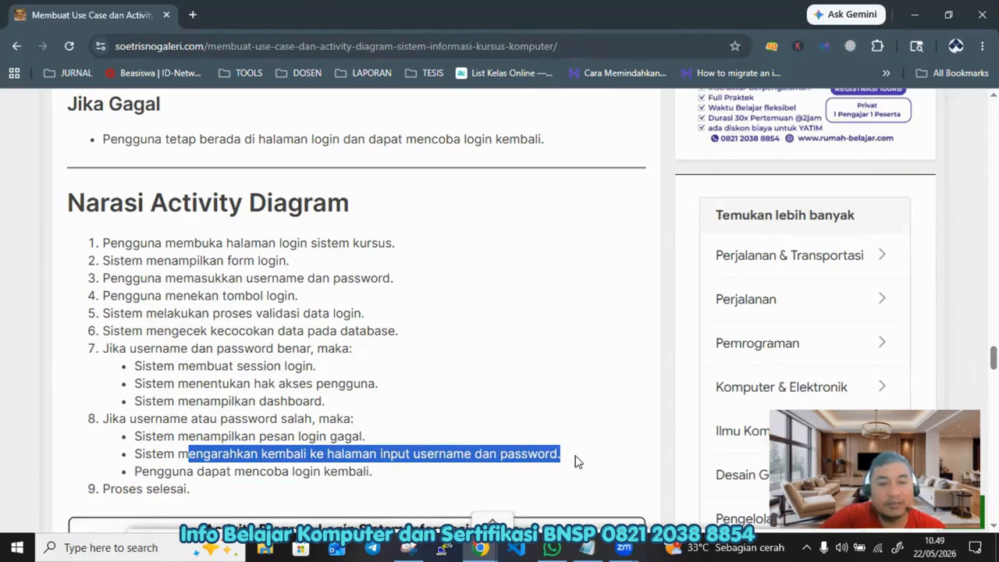
# Step: Examine the login activity diagram images down to the end of the article
pyautogui.scroll(-2, 303, 470)
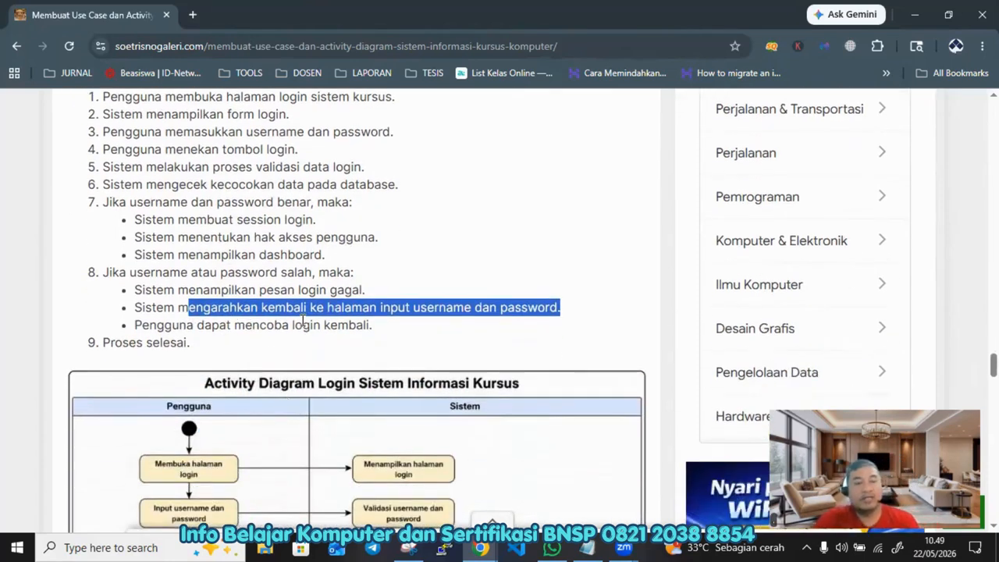
pyautogui.scroll(-2, 380, 307)
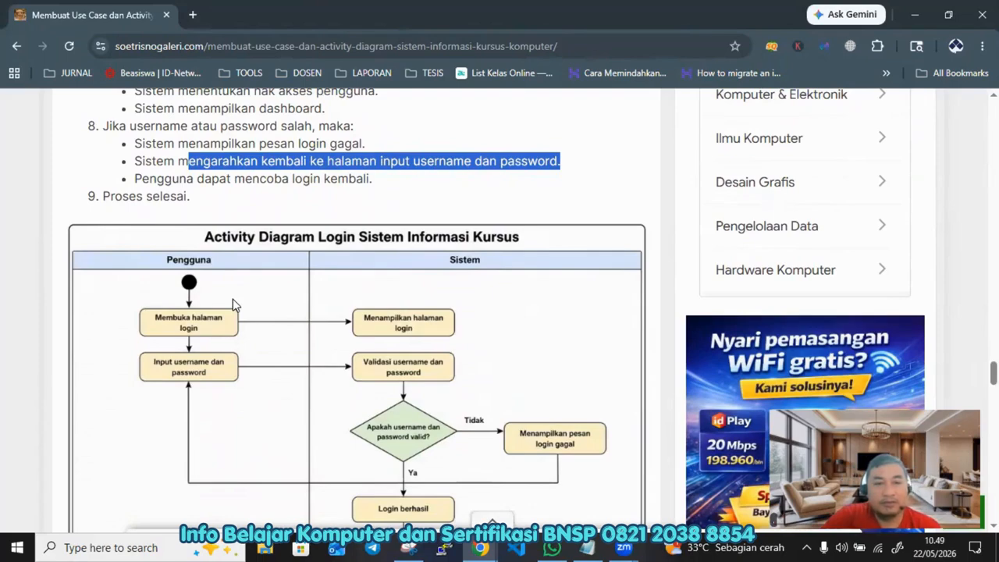
pyautogui.scroll(-1, 383, 273)
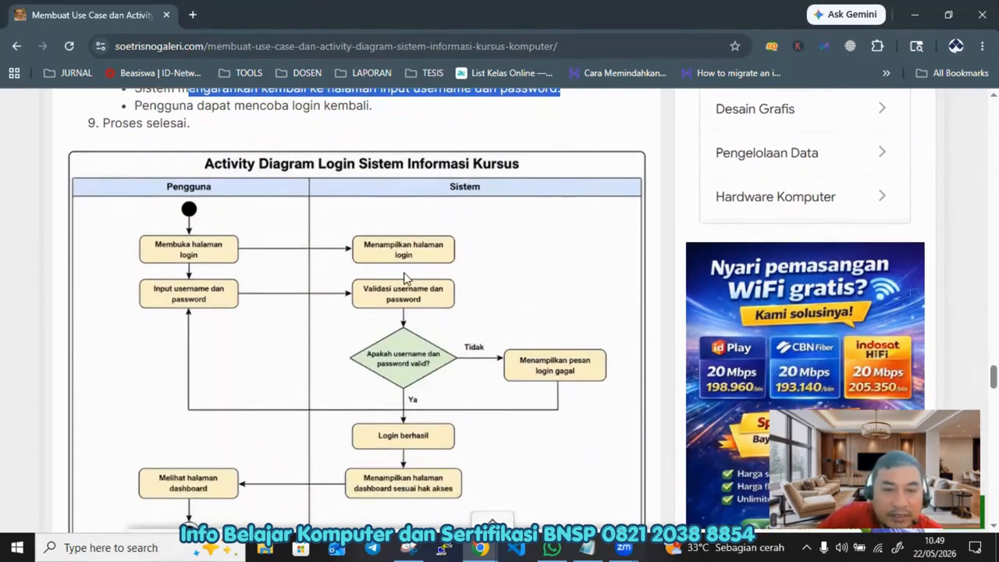
pyautogui.scroll(-2, 367, 304)
pyautogui.scroll(3, 229, 306)
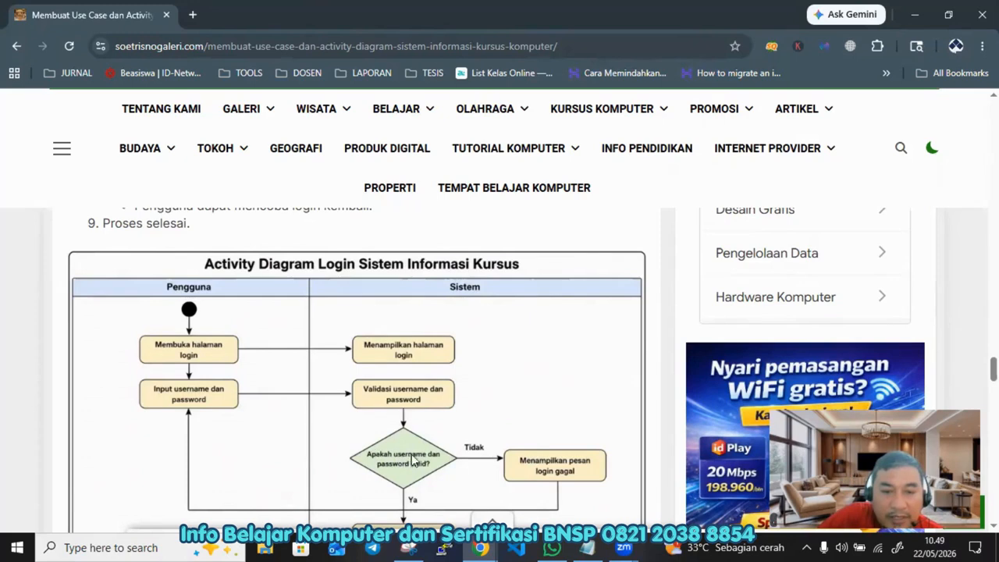
pyautogui.scroll(-2, 407, 484)
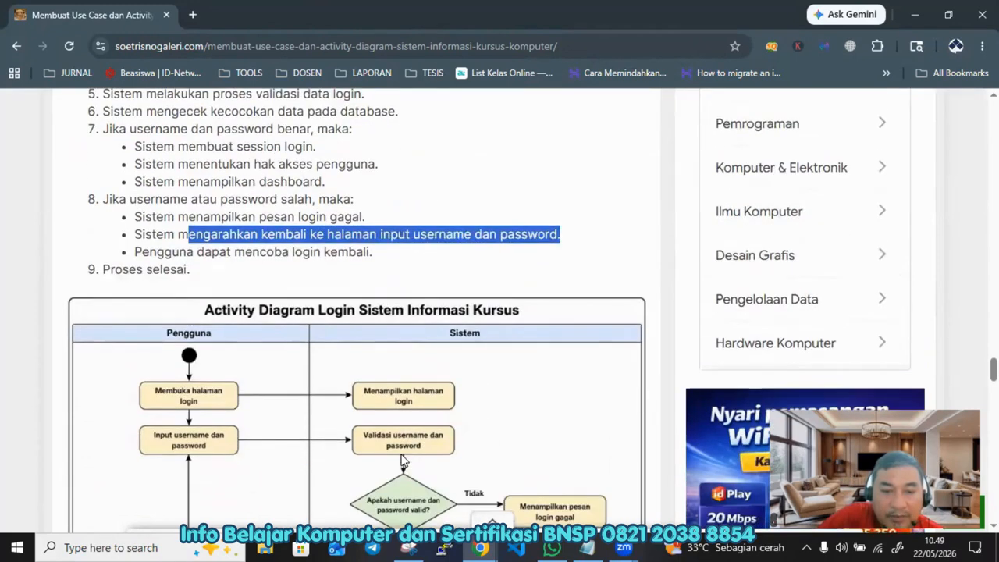
pyautogui.scroll(-3, 407, 473)
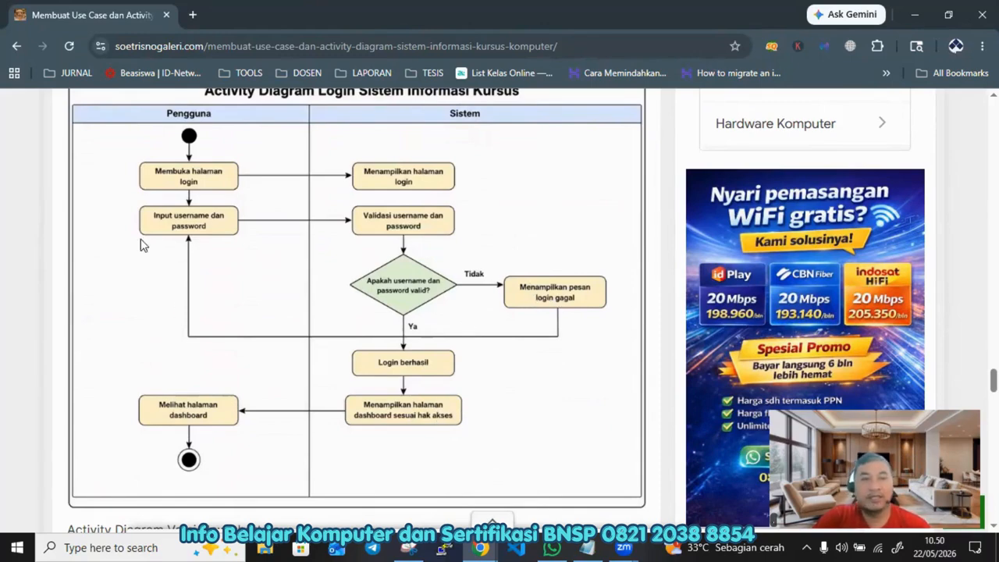
pyautogui.scroll(-2, 221, 240)
pyautogui.scroll(-12, 227, 247)
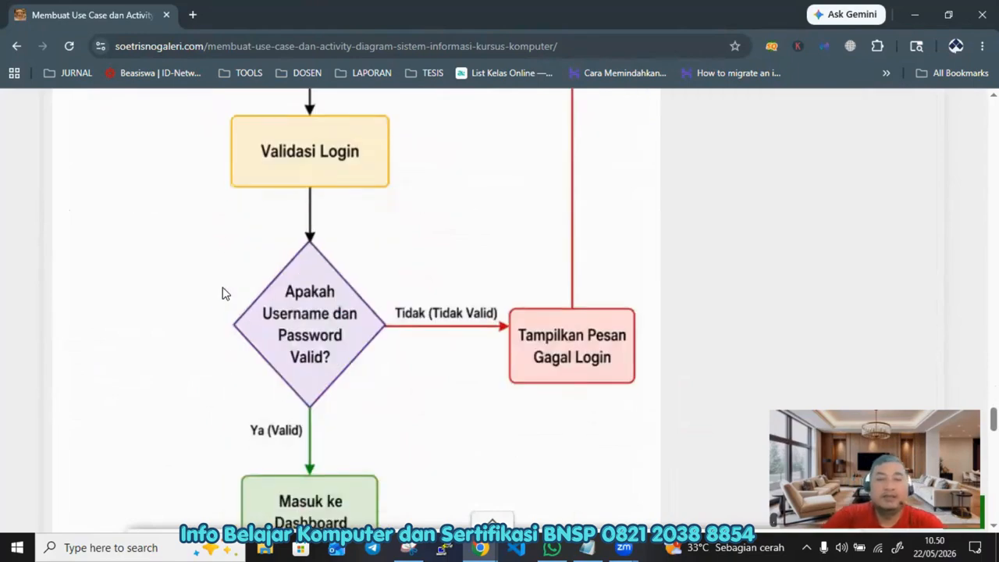
pyautogui.scroll(6, 207, 249)
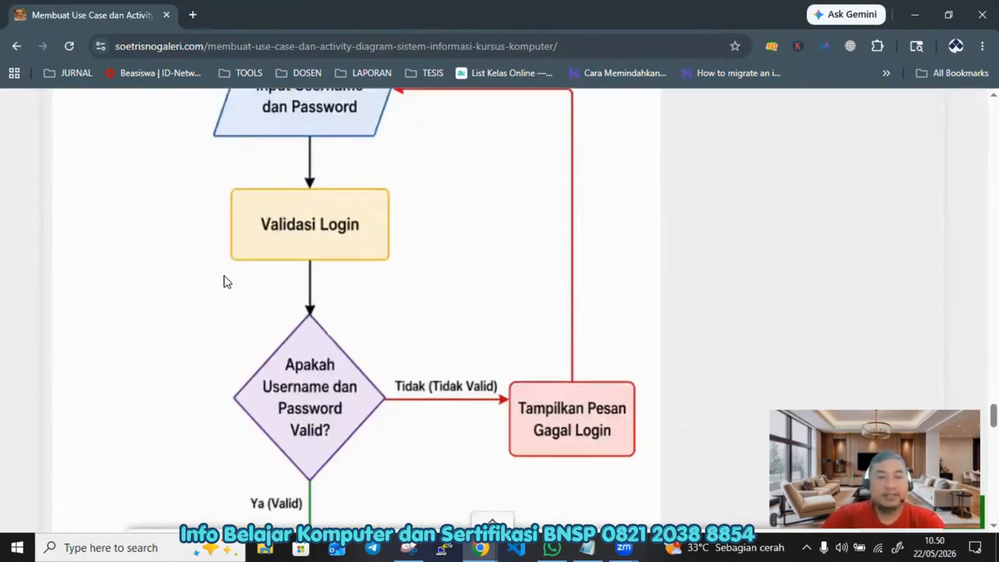
pyautogui.scroll(-5, 226, 277)
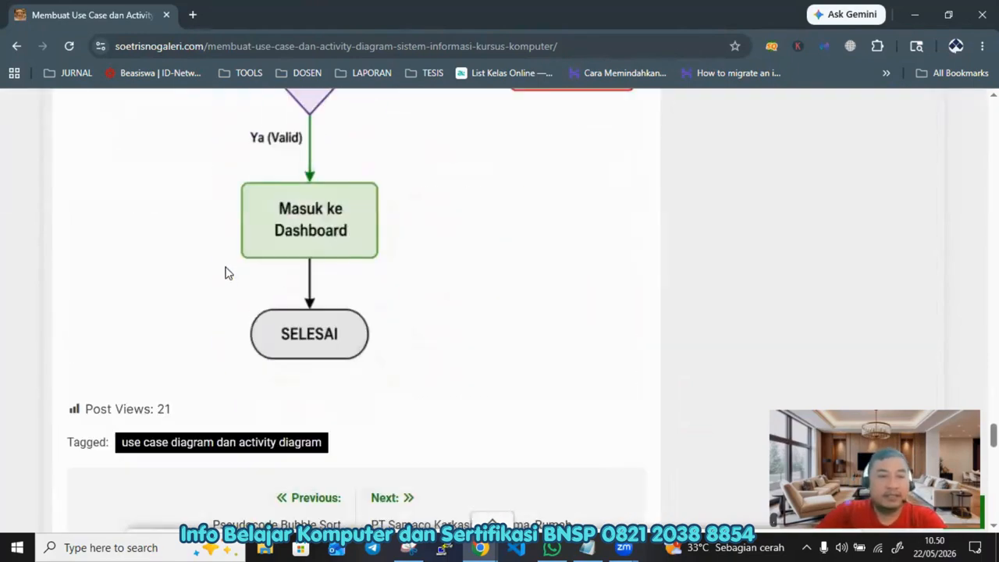
# Step: Open app.diagrams.net in a new tab and detach the article tab into its own window
pyautogui.click(193, 16)
pyautogui.write('app')
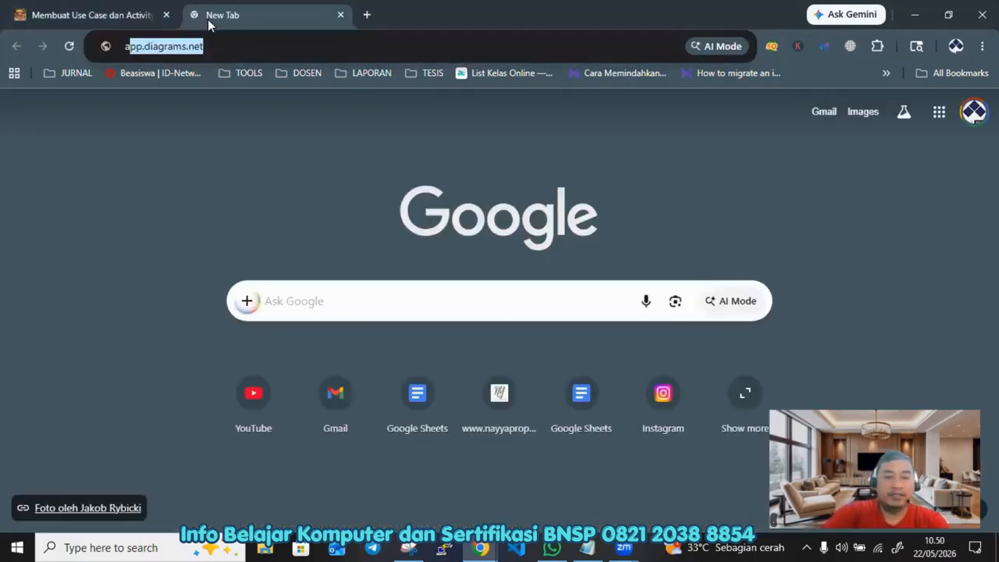
pyautogui.press('Return')
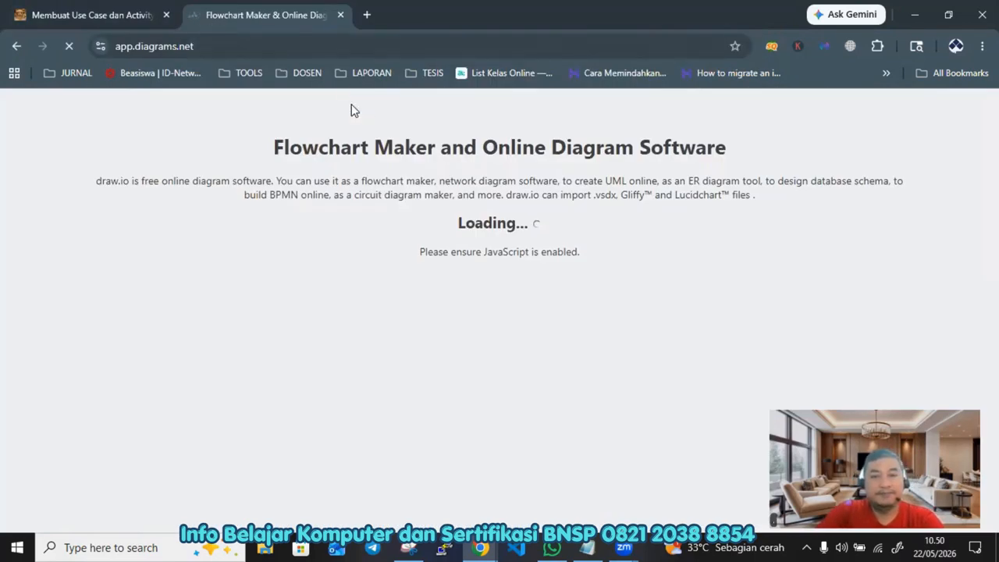
pyautogui.click(86, 15)
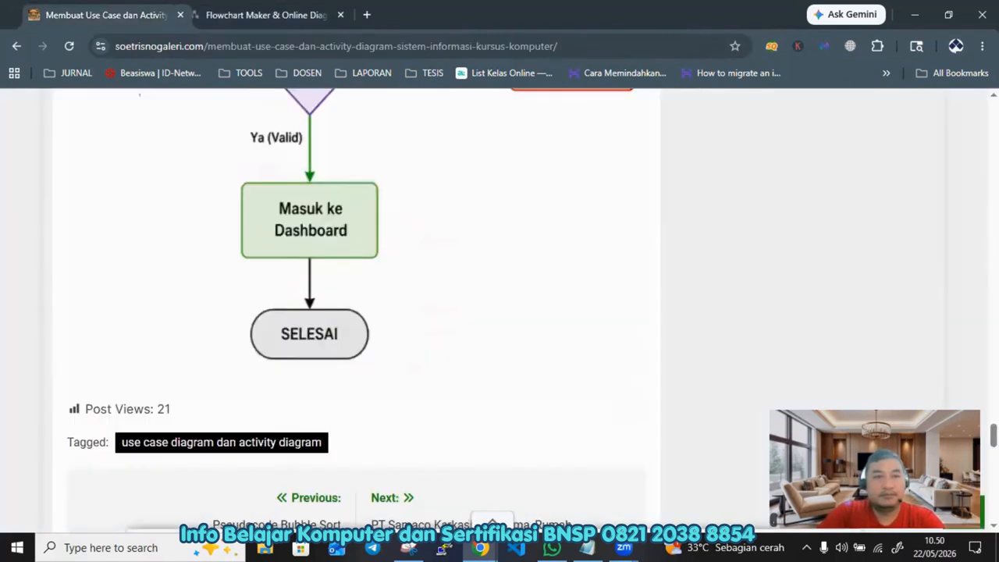
pyautogui.moveTo(100, 16); pyautogui.dragTo(578, 256)
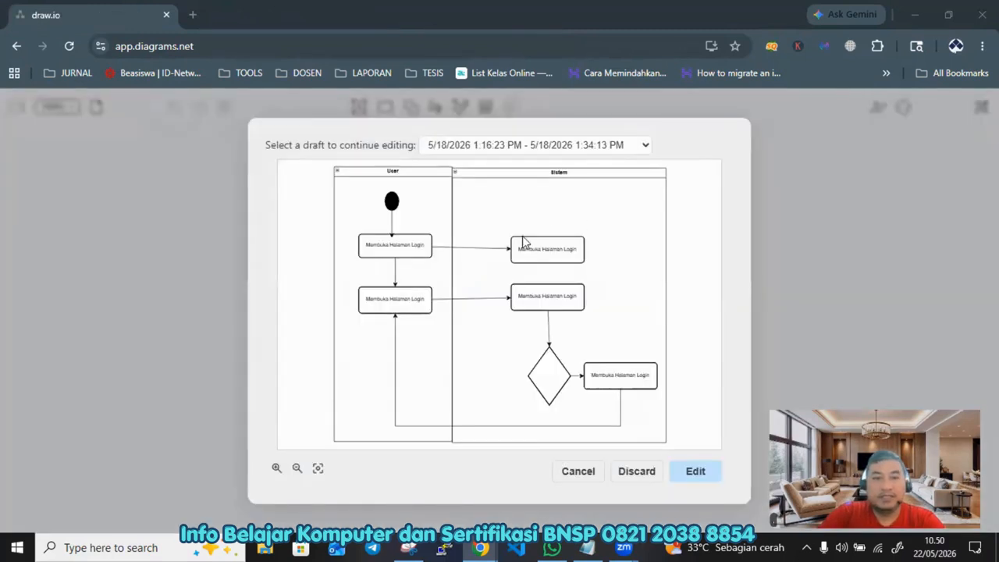
# Step: Discard the saved draft and dismiss the draft dialog to start a blank diagram
pyautogui.click(636, 472)
pyautogui.click(479, 327)
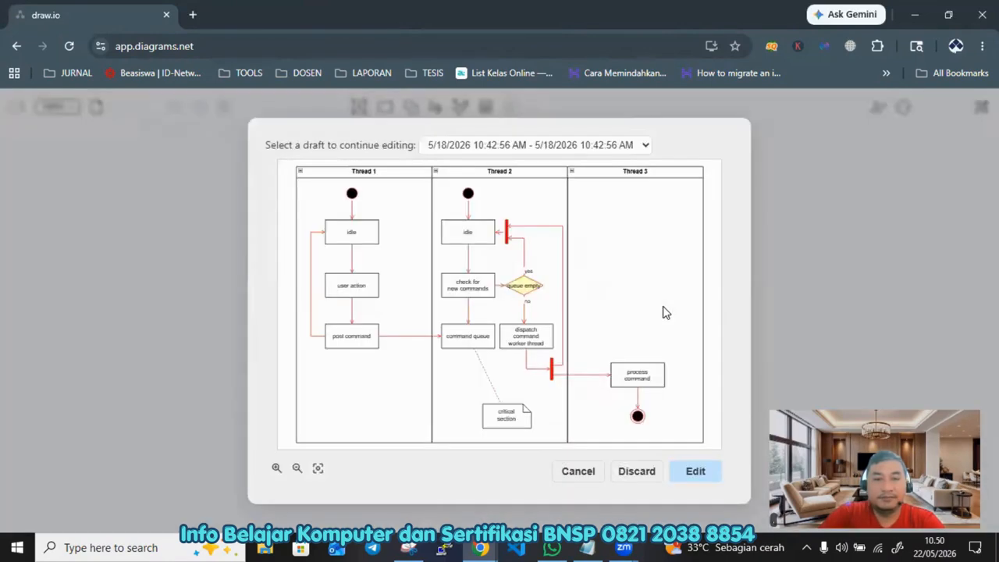
pyautogui.click(577, 472)
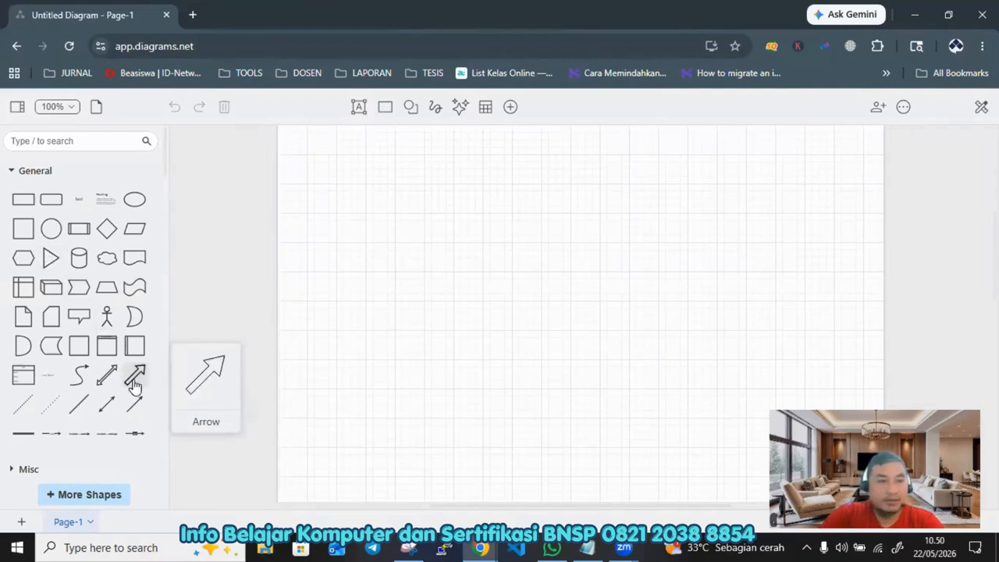
# Step: Insert a Vertical Container, move it to the page's upper left corner and stretch it taller
pyautogui.moveTo(111, 350)
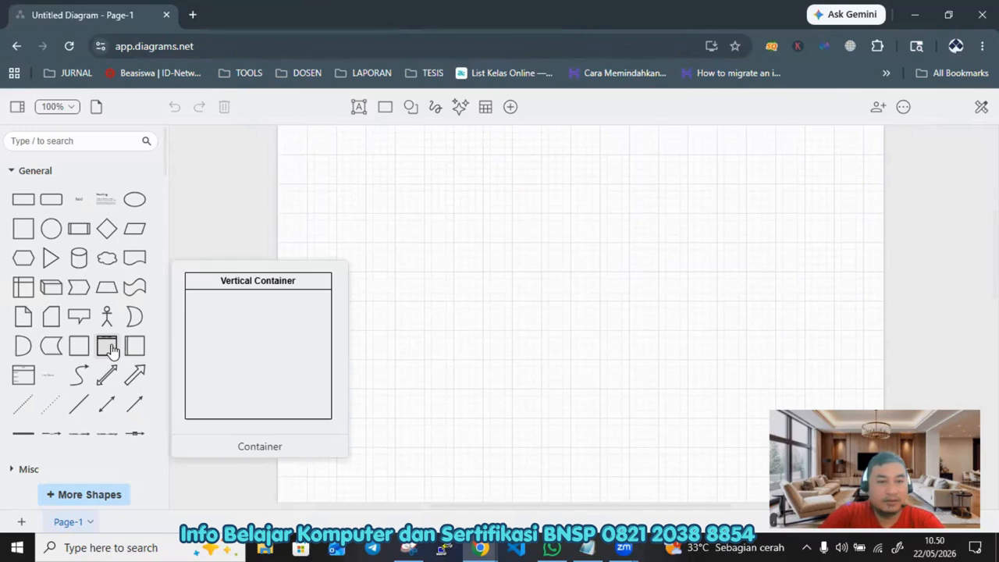
pyautogui.click(112, 350)
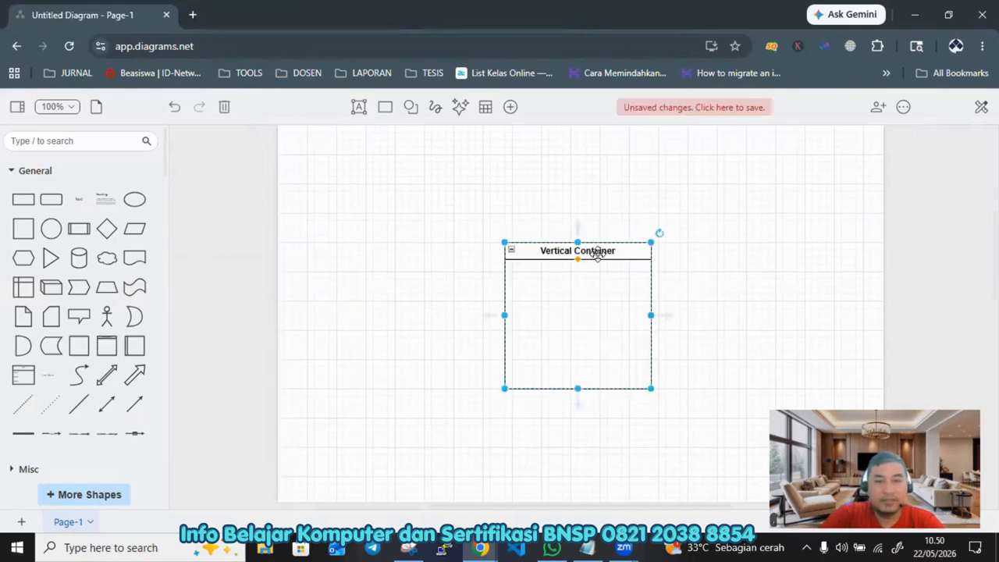
pyautogui.moveTo(600, 251); pyautogui.dragTo(451, 170)
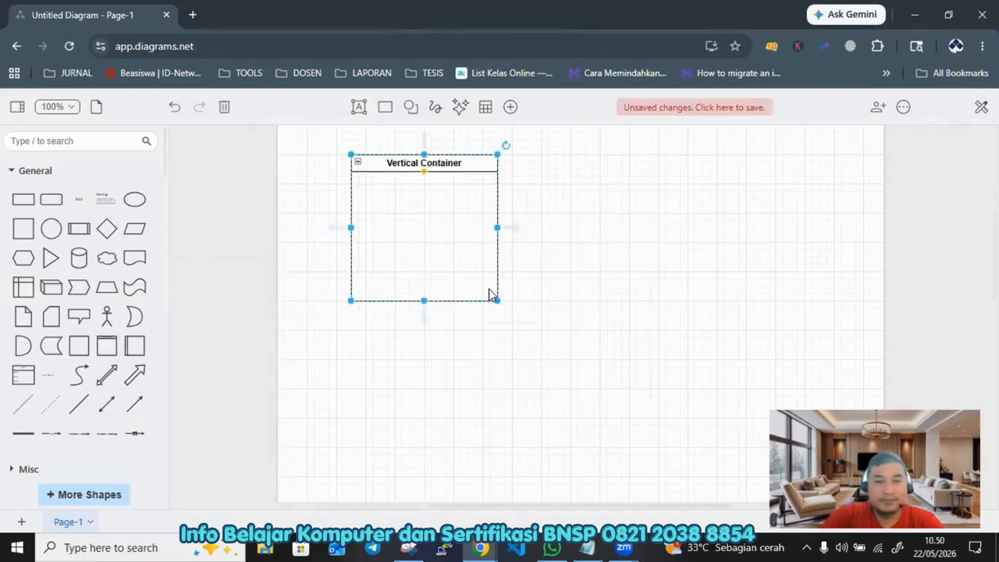
pyautogui.moveTo(424, 301); pyautogui.dragTo(423, 452)
pyautogui.click(544, 270)
pyautogui.click(472, 201)
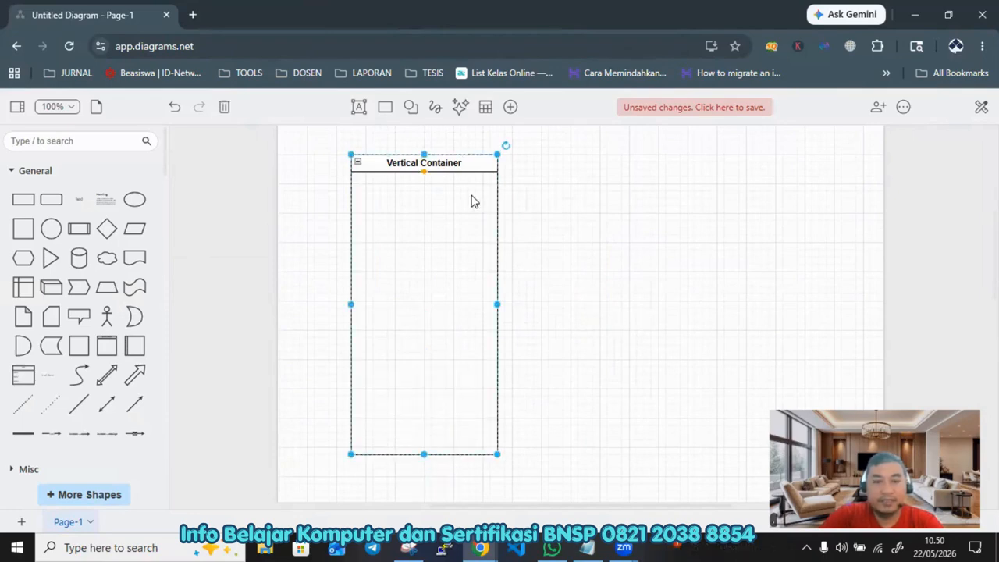
# Step: Paste a copy of the container beside the first one and widen it to about twice the width
pyautogui.hotkey('ctrl', 'v')
pyautogui.moveTo(538, 241); pyautogui.dragTo(596, 159)
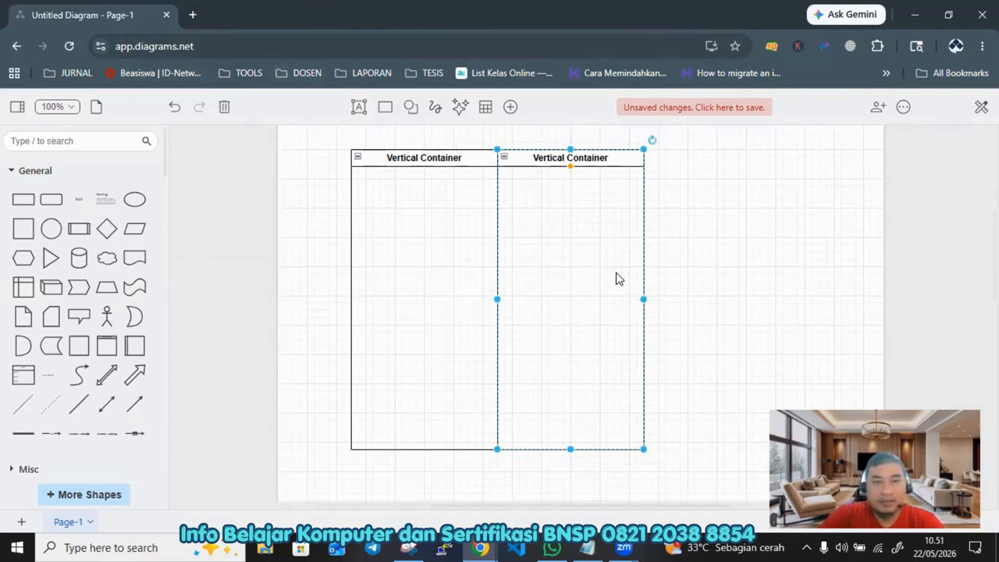
pyautogui.moveTo(645, 296); pyautogui.dragTo(834, 308)
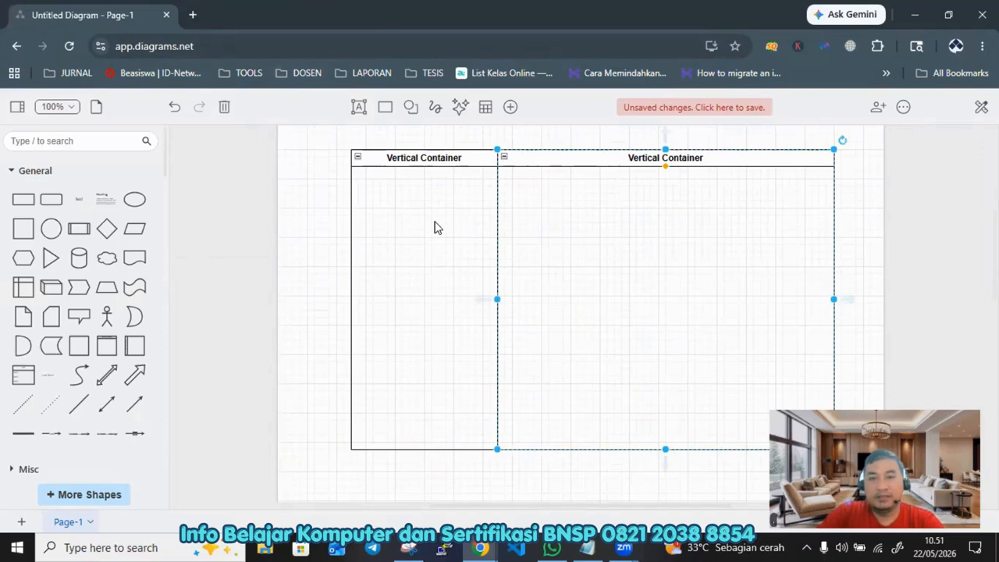
# Step: Rename the two containers' titles to Pengguna and Sistem
pyautogui.click(428, 160)
pyautogui.doubleClick(428, 158)
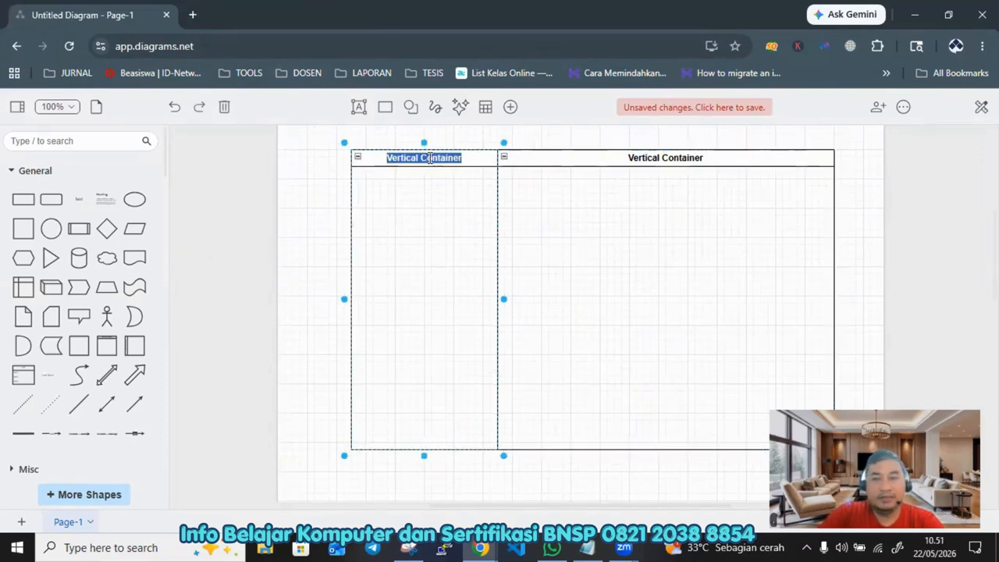
pyautogui.write('Pengguna')
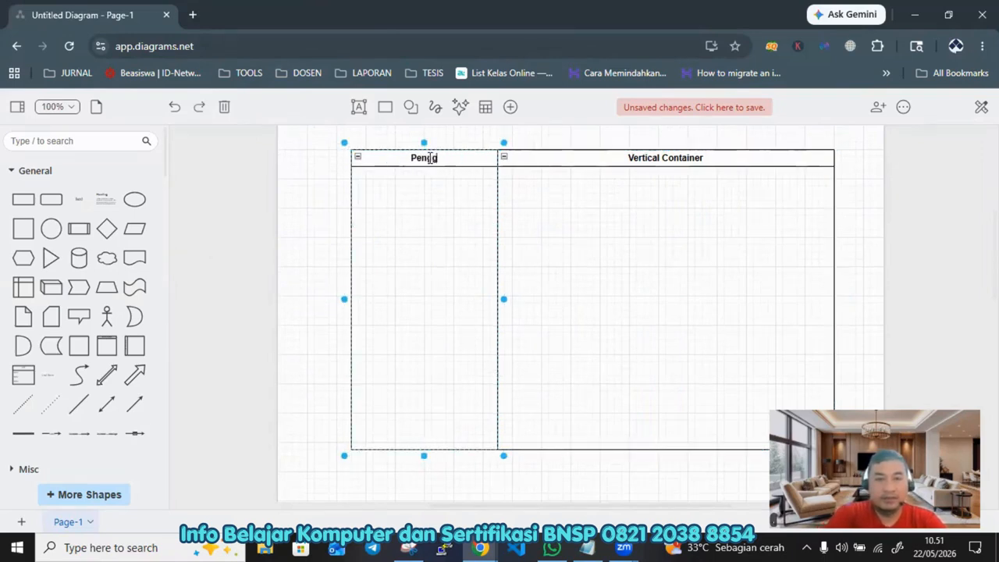
pyautogui.click(665, 157)
pyautogui.doubleClick(673, 157)
pyautogui.write('Sistem')
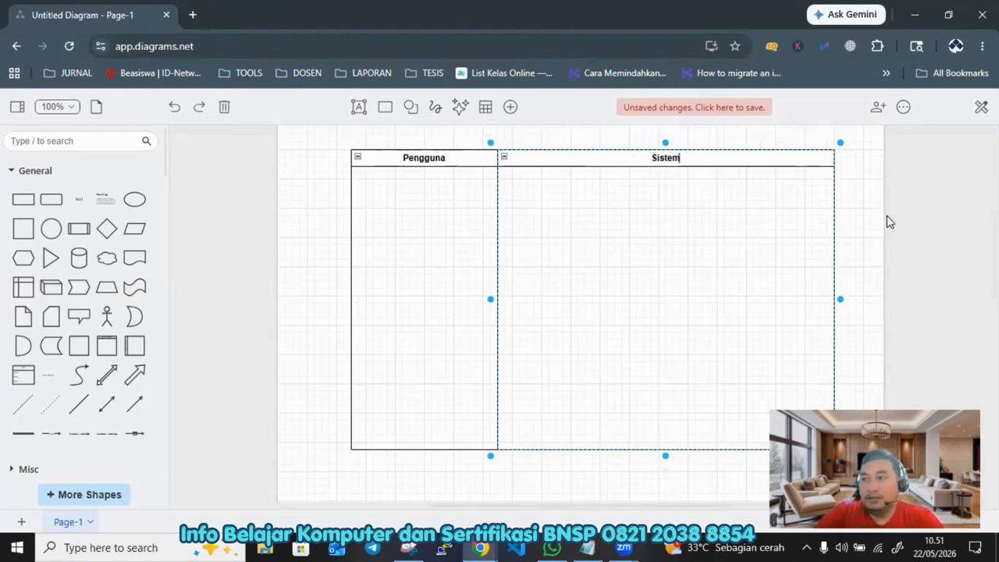
# Step: Insert an ellipse as a small circle near the top of the Pengguna lane
pyautogui.click(866, 198)
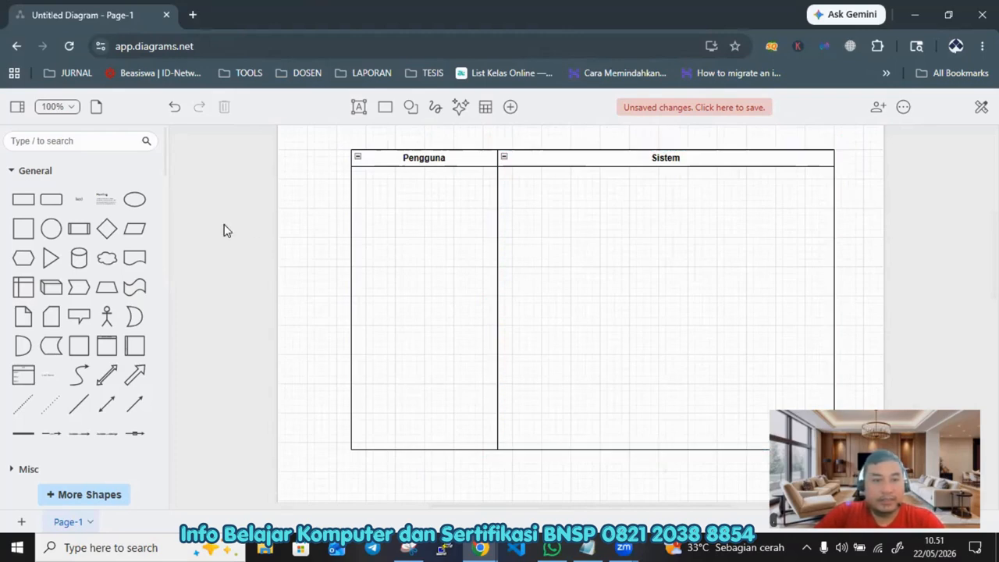
pyautogui.click(134, 202)
pyautogui.moveTo(570, 321); pyautogui.dragTo(407, 199)
pyautogui.click(582, 233)
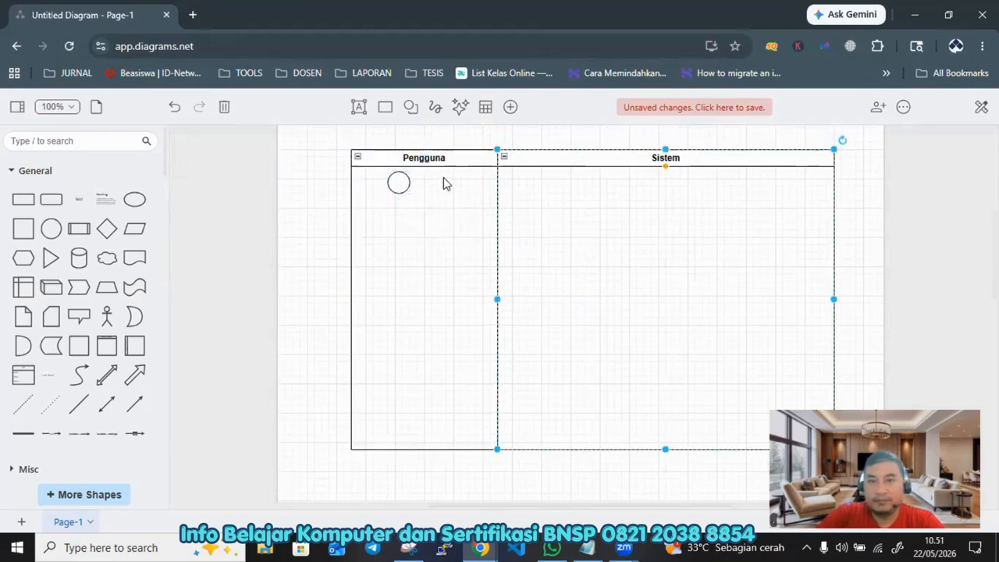
pyautogui.moveTo(398, 180); pyautogui.dragTo(424, 187)
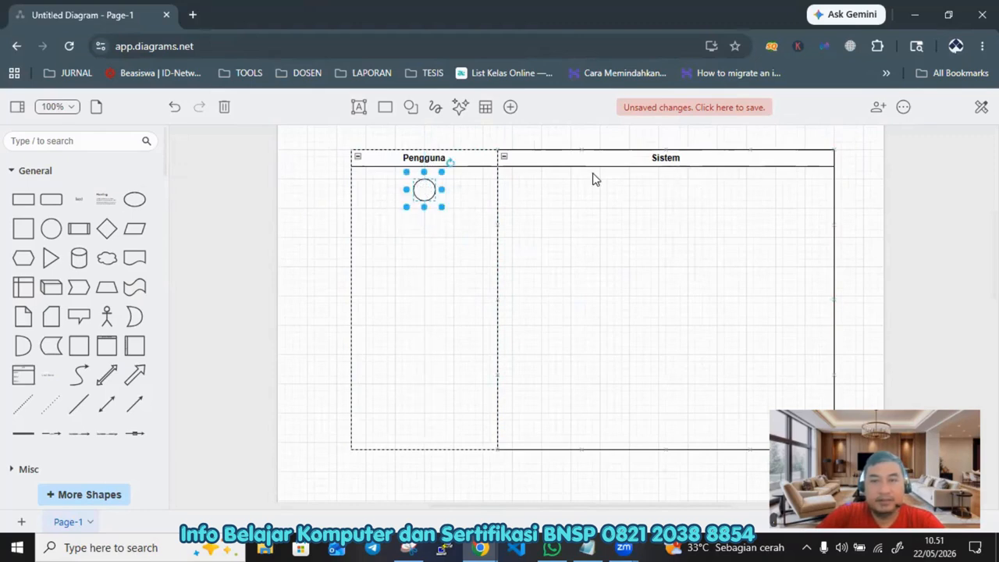
pyautogui.click(905, 109)
pyautogui.moveTo(872, 274)
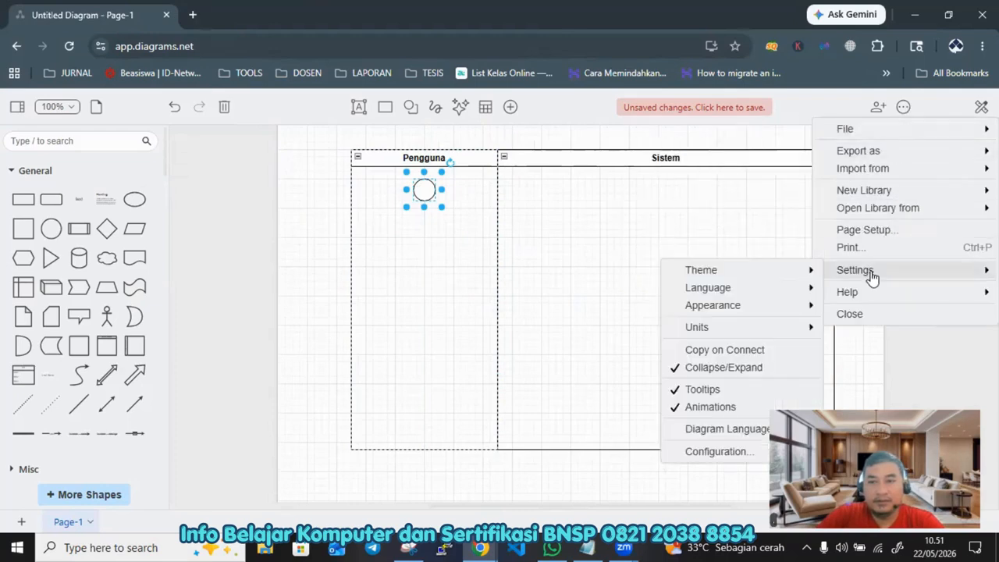
pyautogui.moveTo(779, 271)
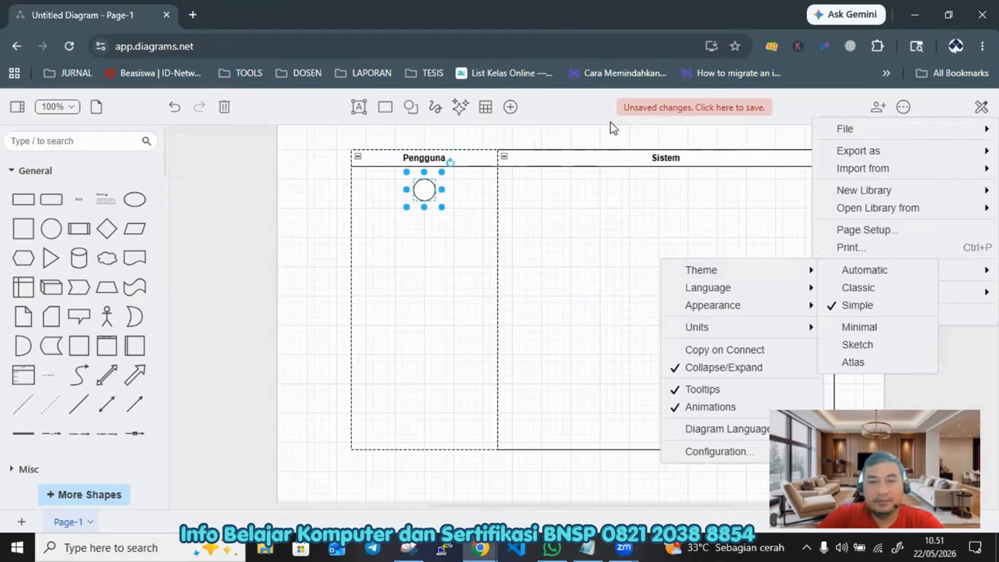
pyautogui.click(550, 138)
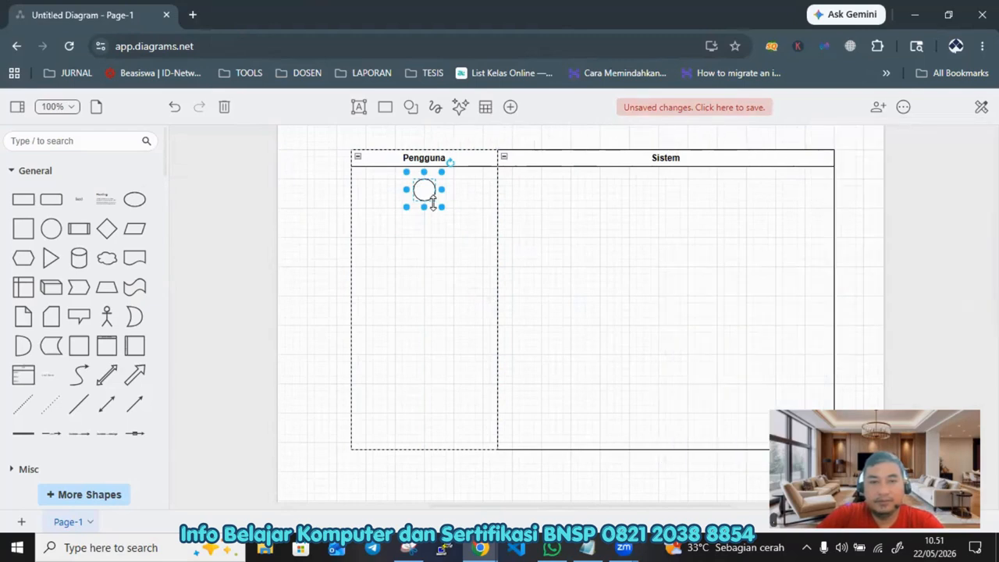
pyautogui.click(609, 245)
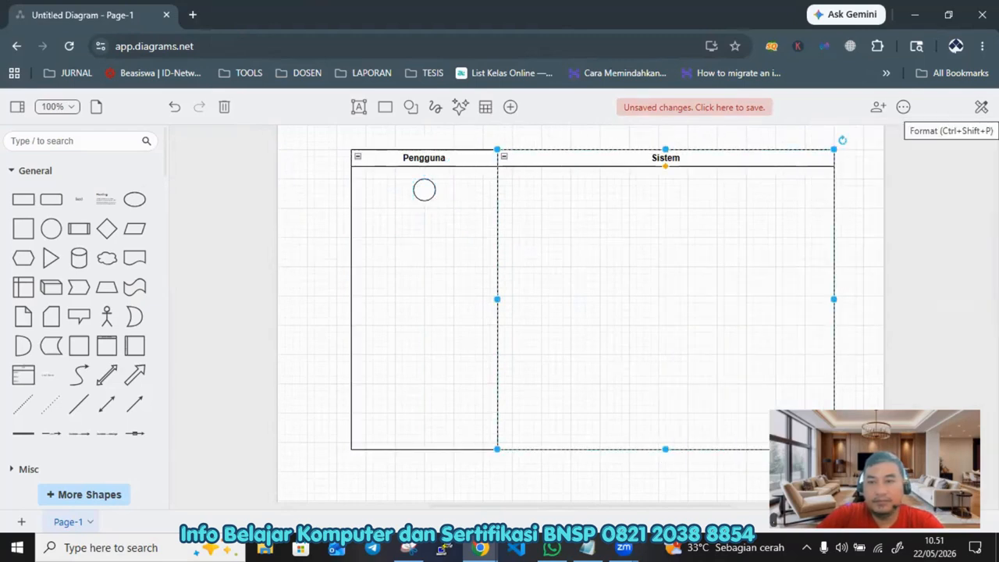
pyautogui.click(981, 107)
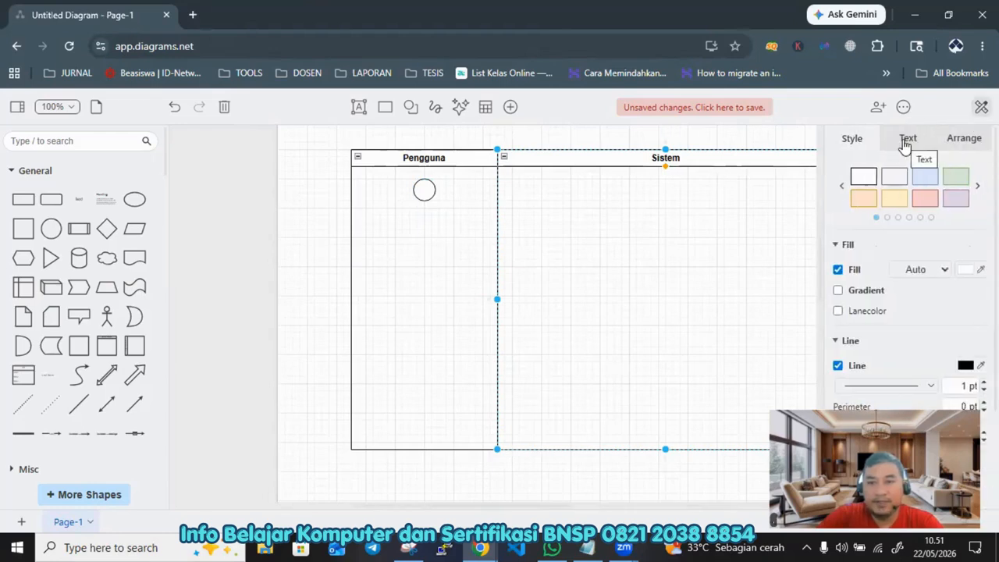
pyautogui.click(966, 271)
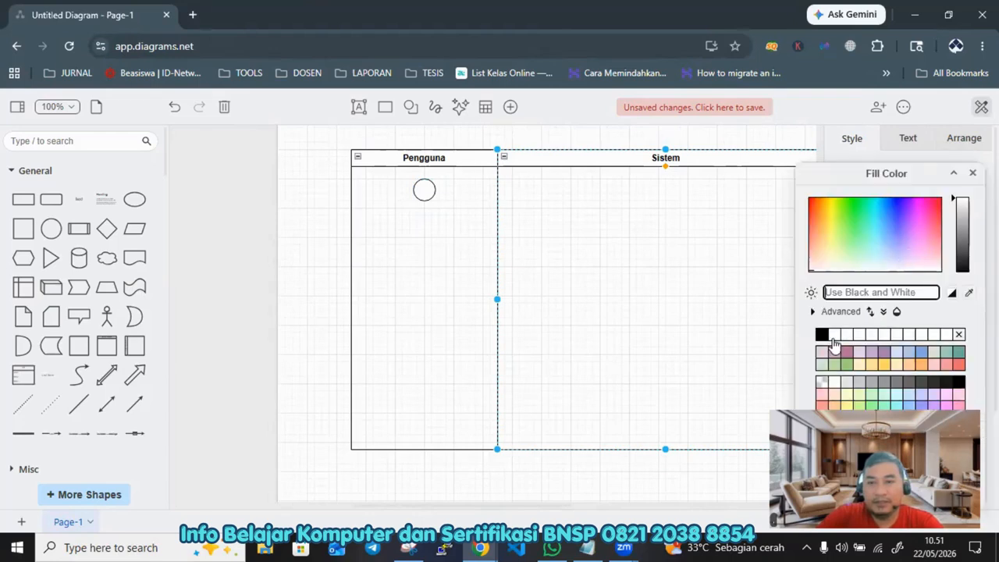
pyautogui.click(822, 335)
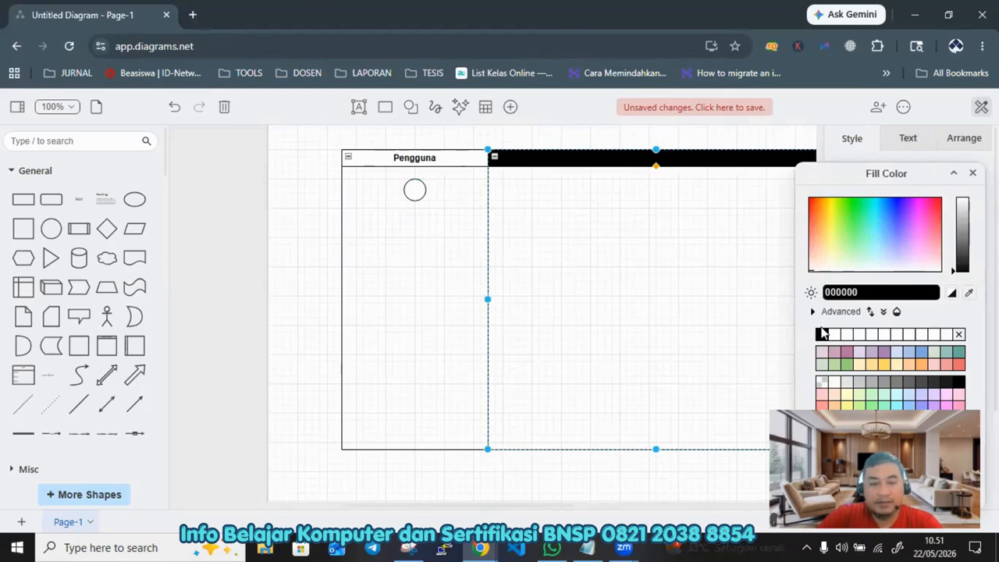
pyautogui.hotkey('ctrl', 'z')
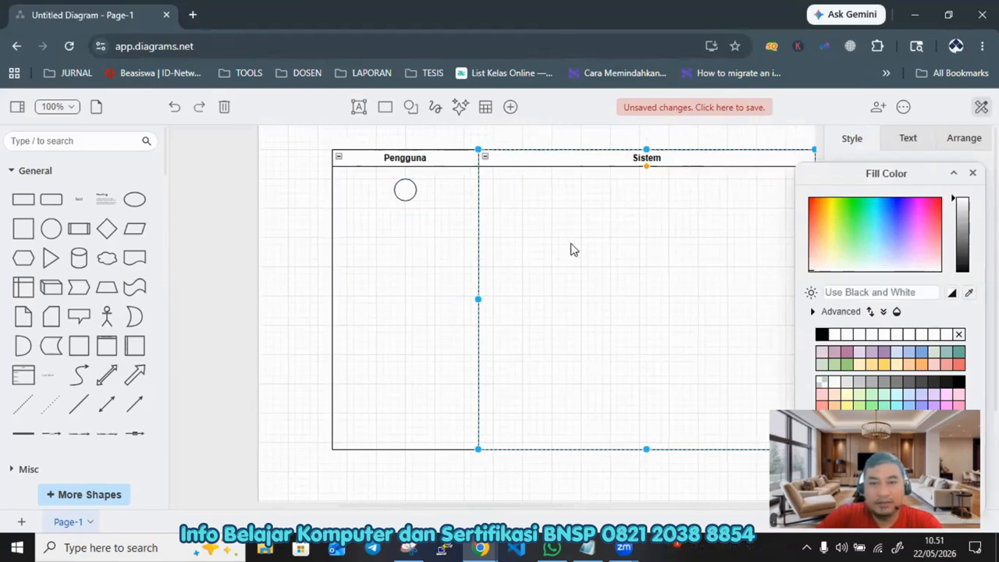
# Step: Fill the start circle in the Pengguna lane with black
pyautogui.click(405, 190)
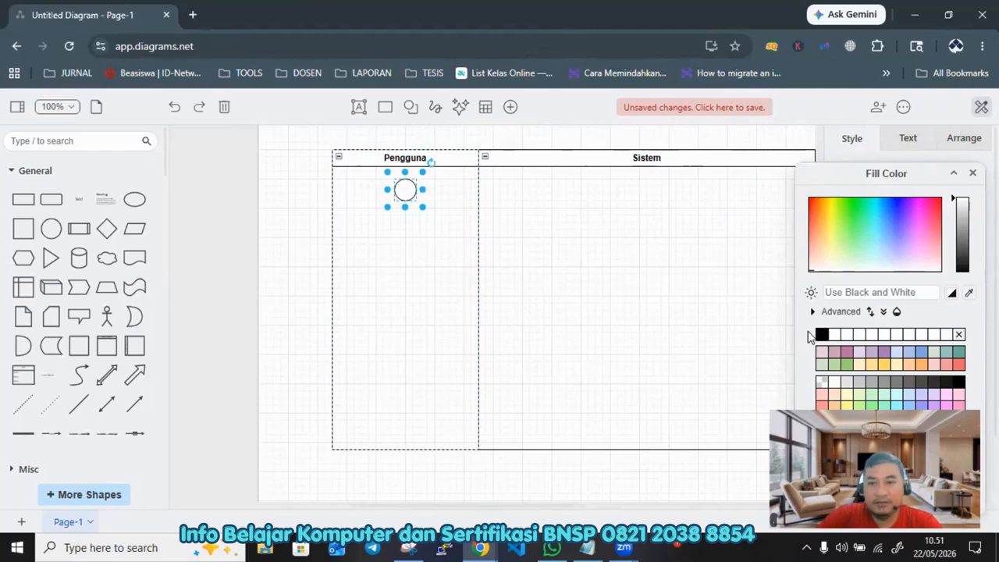
pyautogui.click(821, 336)
pyautogui.click(602, 241)
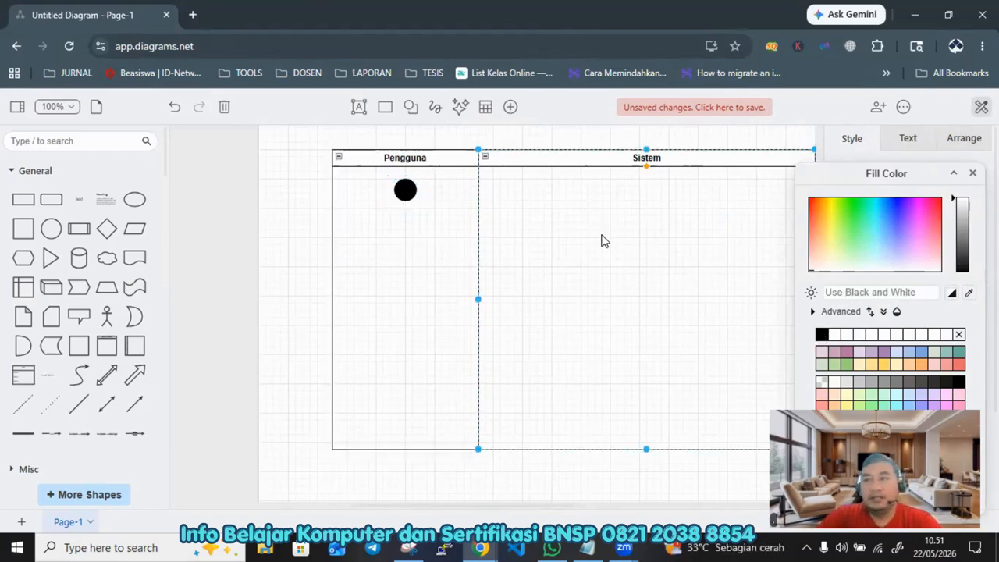
# Step: Add a rounded rectangle below the start circle labelled Membuka Halaman Login
pyautogui.click(55, 201)
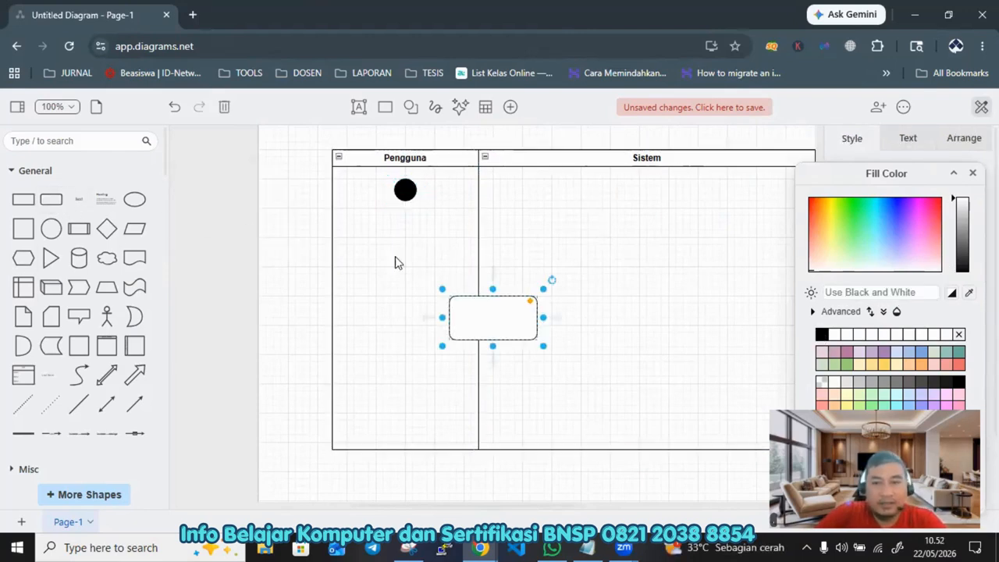
pyautogui.moveTo(493, 311); pyautogui.dragTo(413, 236)
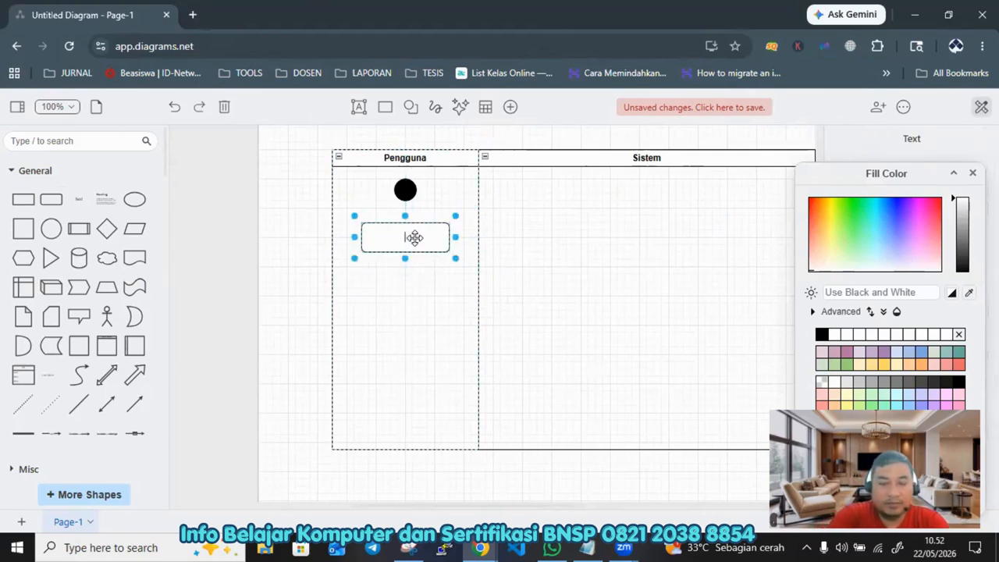
pyautogui.write('Membuka ')
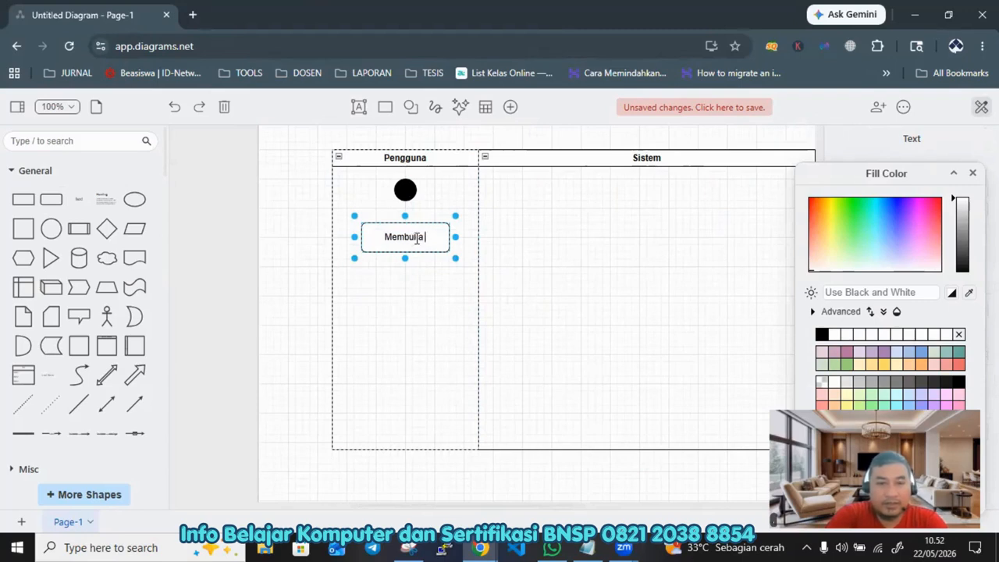
pyautogui.write('Halaman Login')
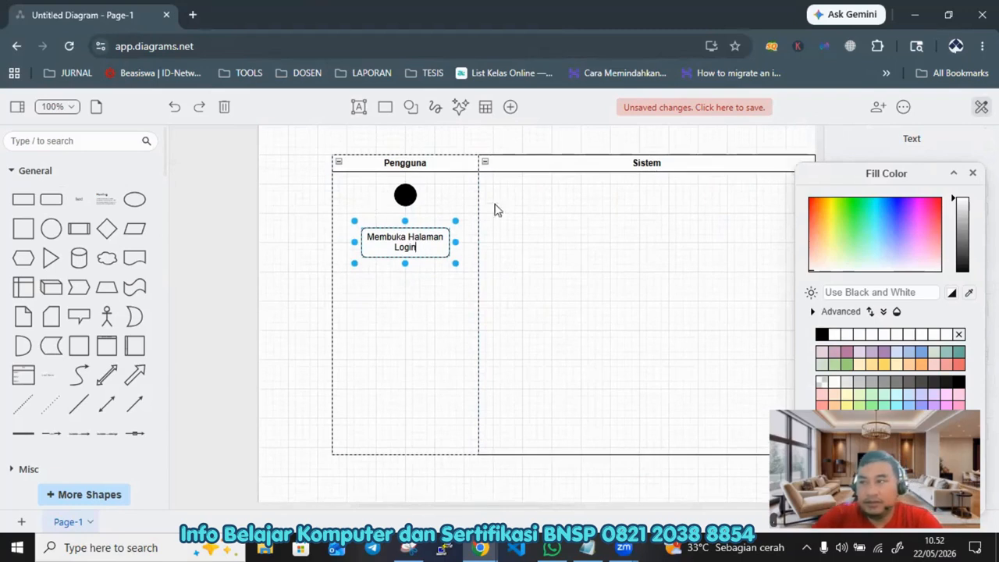
pyautogui.click(613, 271)
# Step: Duplicate the activity into the Sistem lane and relabel the copy Menampilkan Halaman Login
pyautogui.click(408, 244)
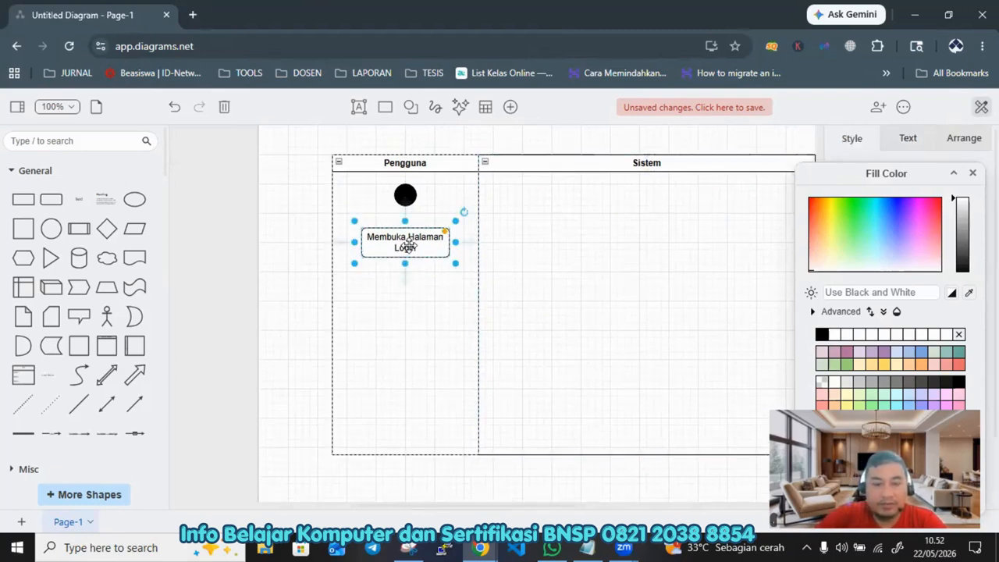
pyautogui.moveTo(409, 244); pyautogui.dragTo(636, 245)
pyautogui.doubleClick(638, 246)
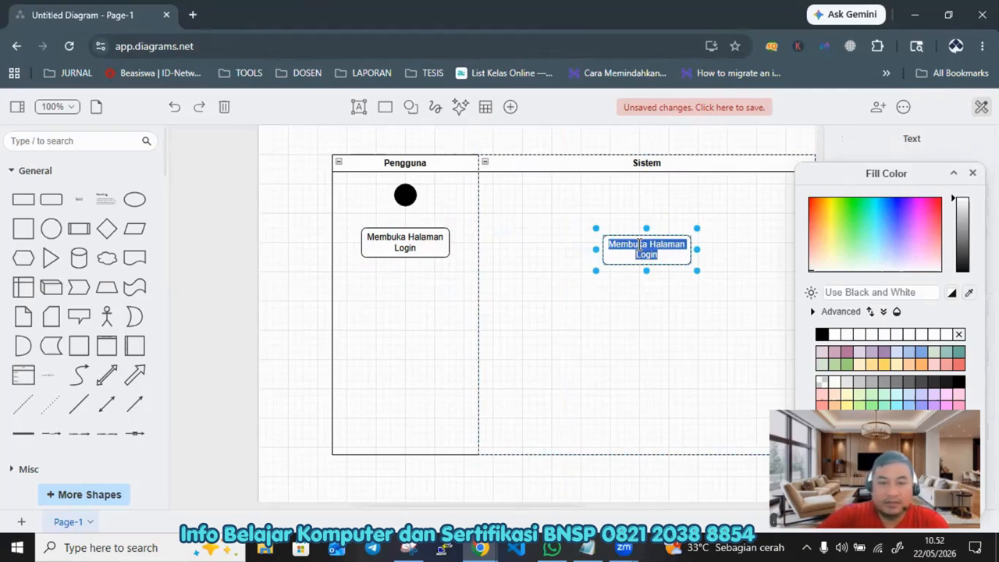
pyautogui.write('Menamp')
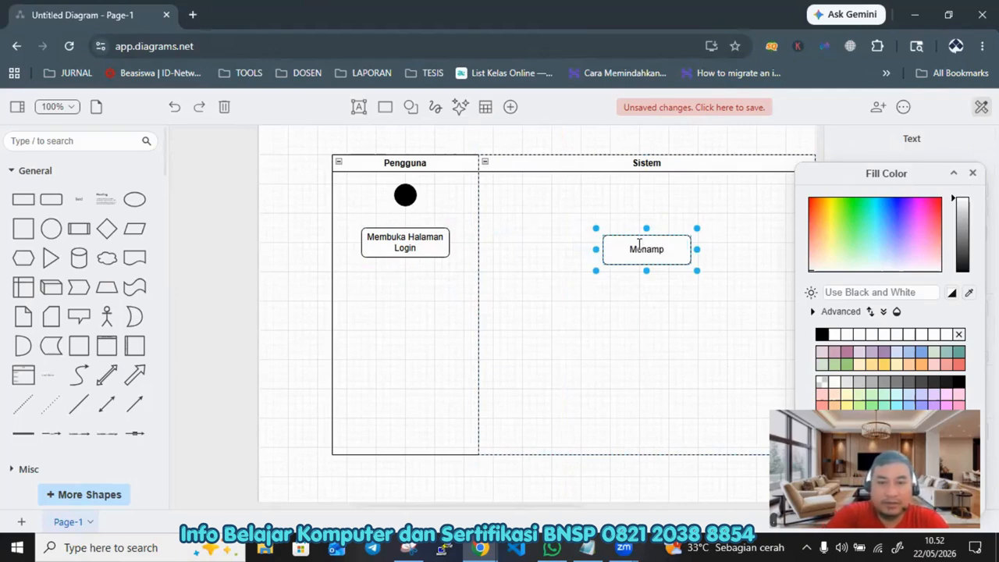
pyautogui.write('ilkan Halaman Login')
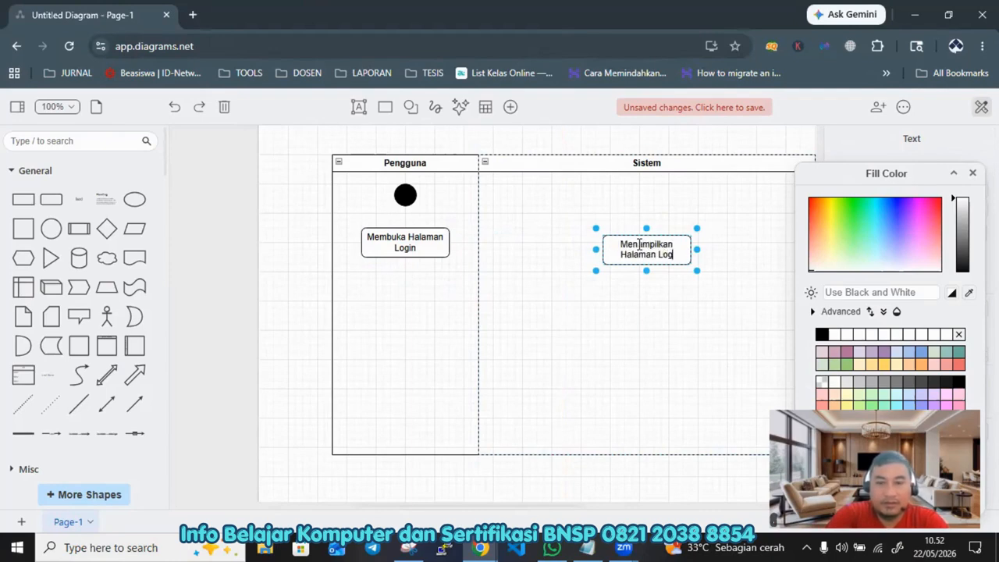
pyautogui.click(559, 319)
# Step: Duplicate the first activity below itself in the Pengguna lane and relabel it Input Username dan Password
pyautogui.click(419, 243)
pyautogui.moveTo(419, 243); pyautogui.dragTo(395, 294)
pyautogui.doubleClick(400, 290)
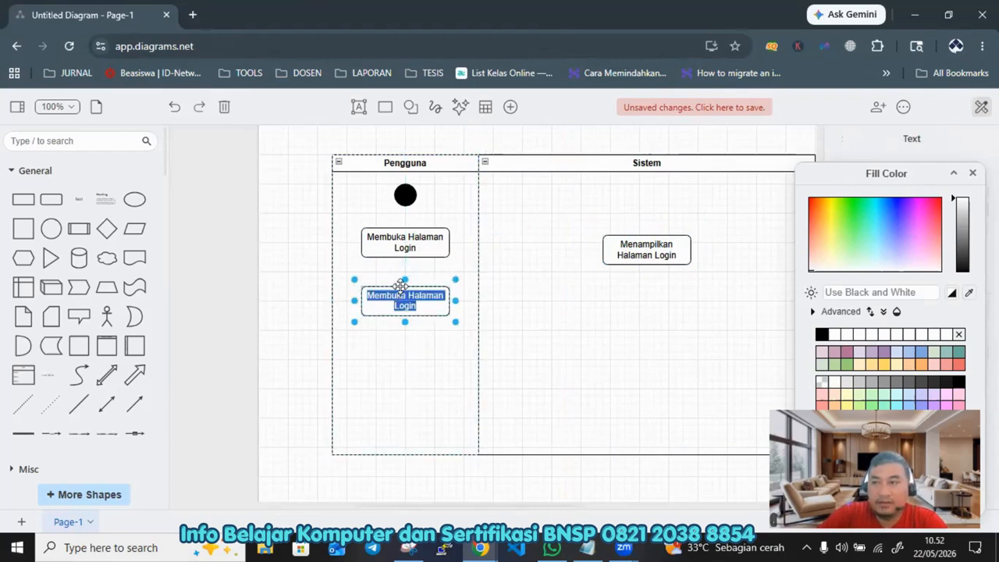
pyautogui.write('Input')
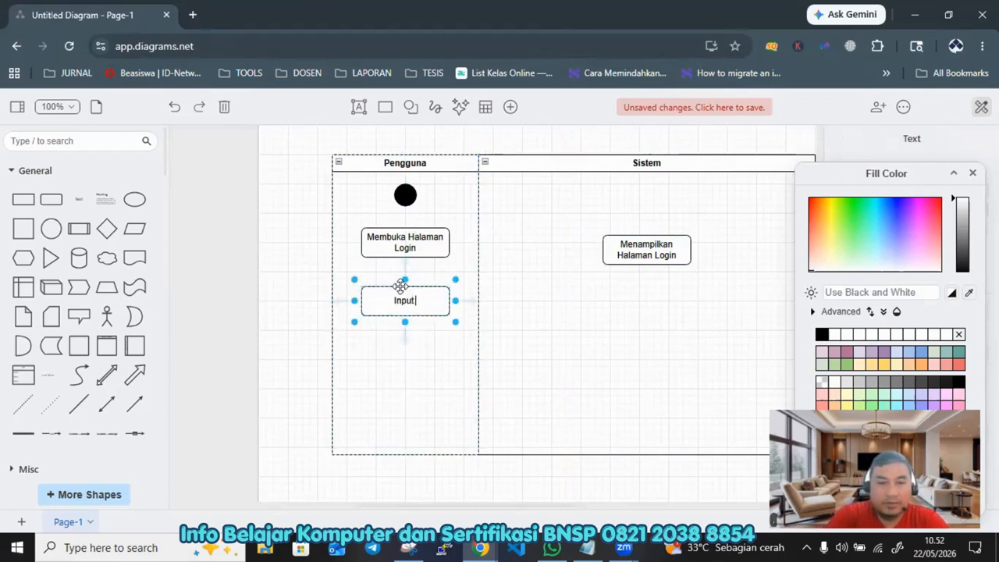
pyautogui.write(' Username')
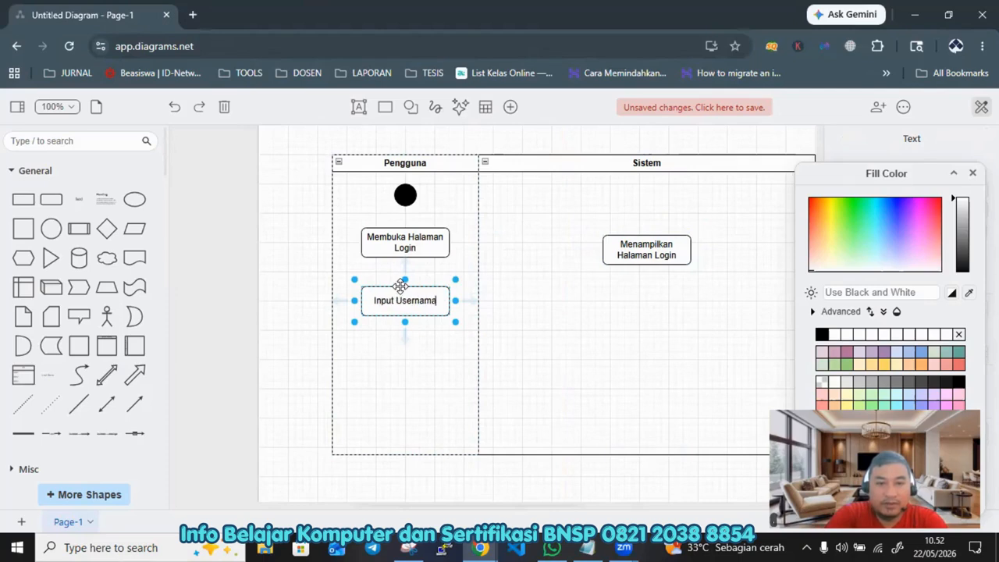
pyautogui.write(' dan Pass')
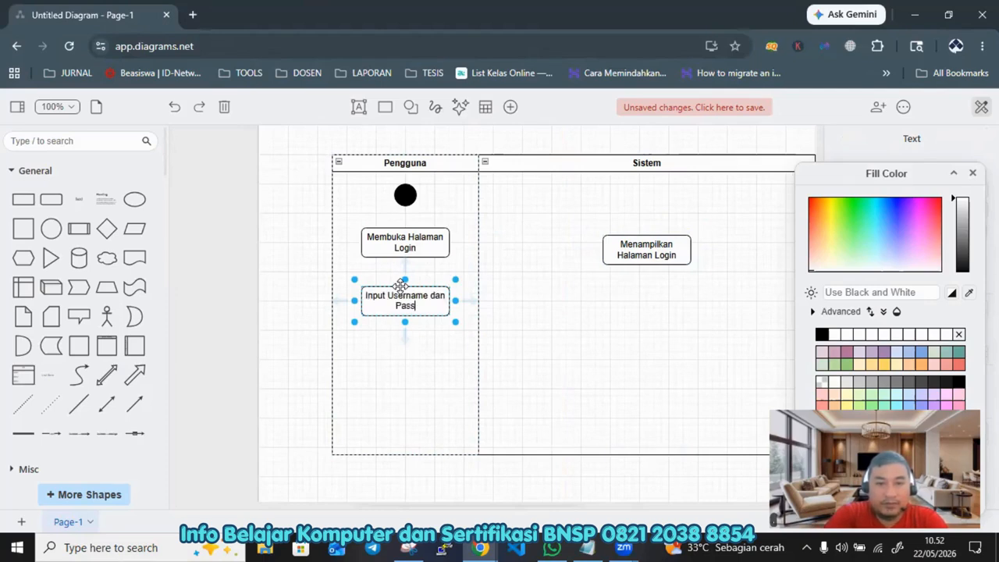
pyautogui.write('word')
pyautogui.click(494, 348)
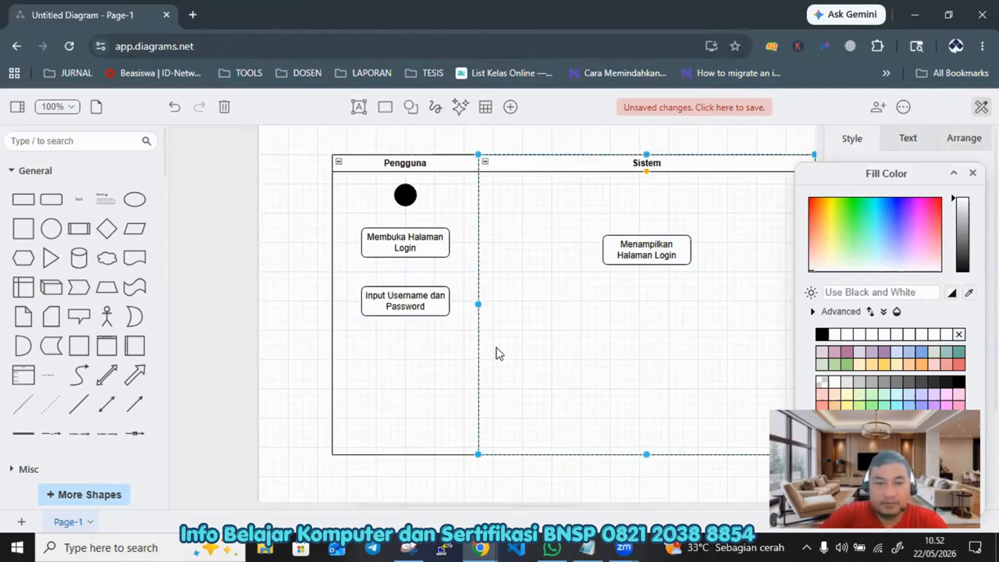
# Step: Duplicate the Input Username dan Password activity into the Sistem lane and relabel it Validasi Username dan Password
pyautogui.click(421, 302)
pyautogui.moveTo(422, 303); pyautogui.dragTo(646, 310)
pyautogui.doubleClick(646, 309)
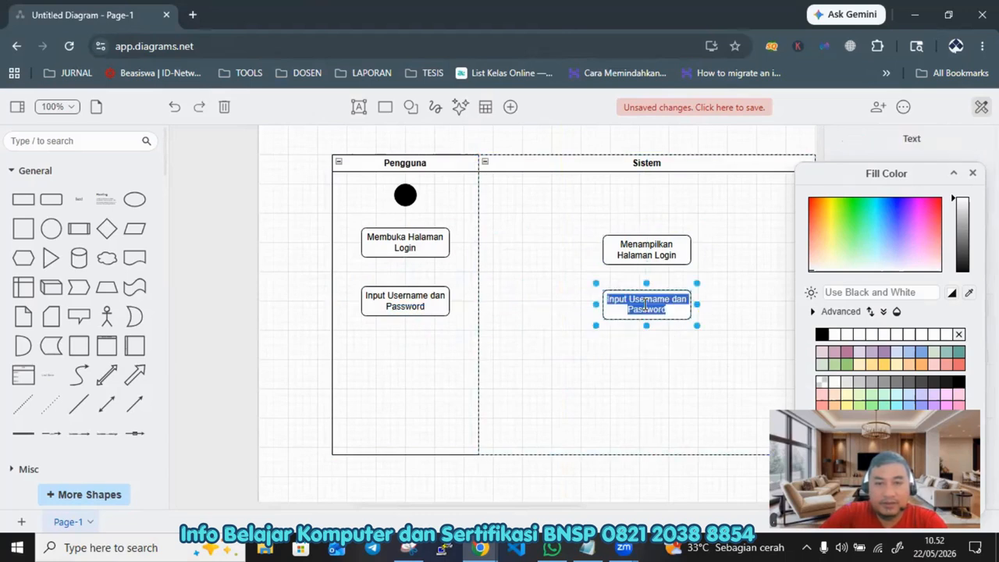
pyautogui.write('M')
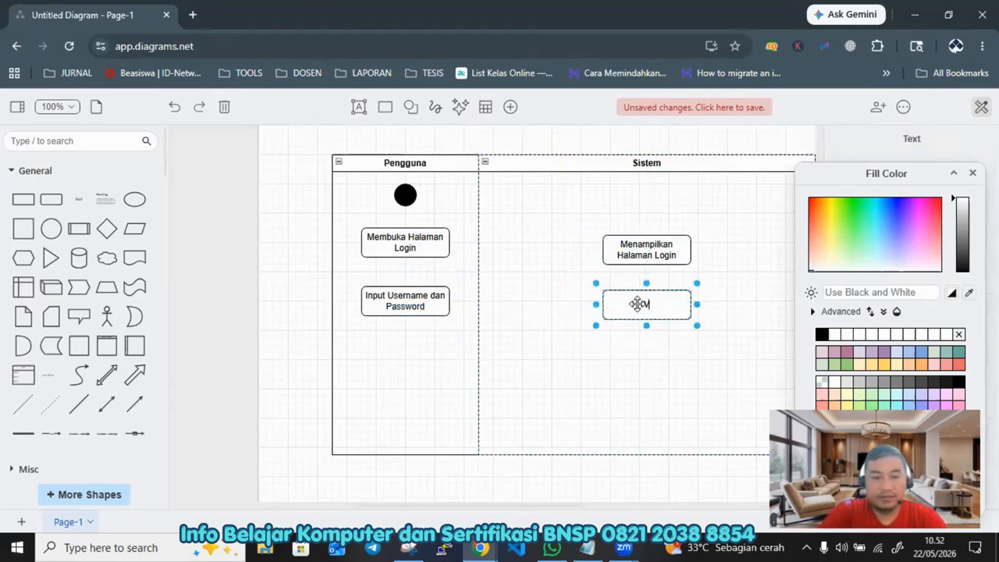
pyautogui.write('alidasi U')
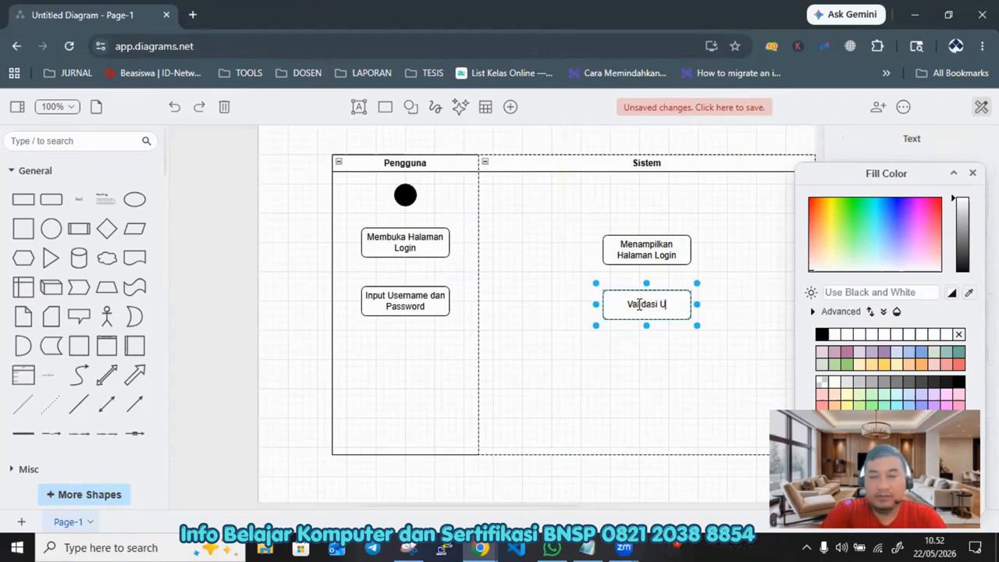
pyautogui.write('sername dan')
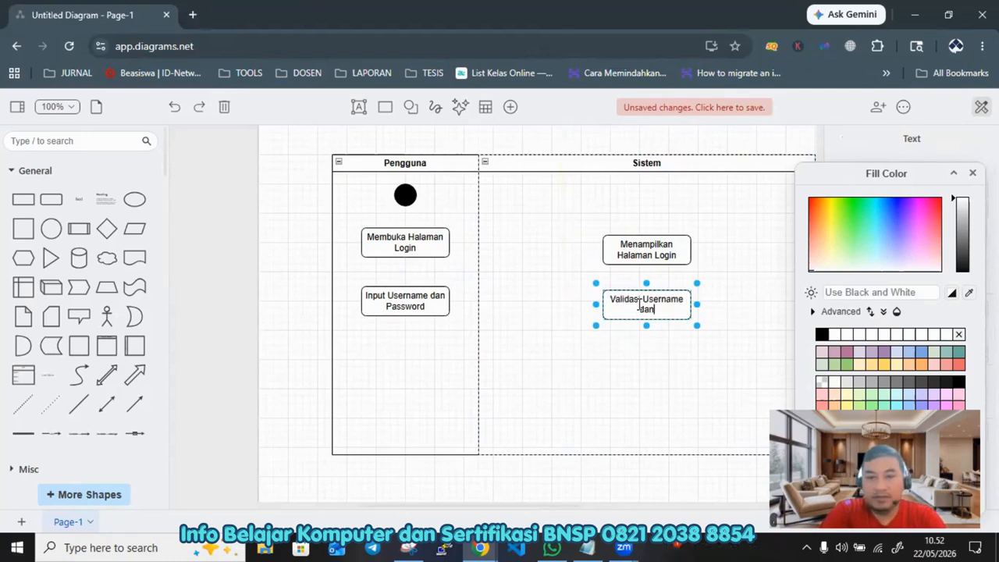
pyautogui.write(' Password')
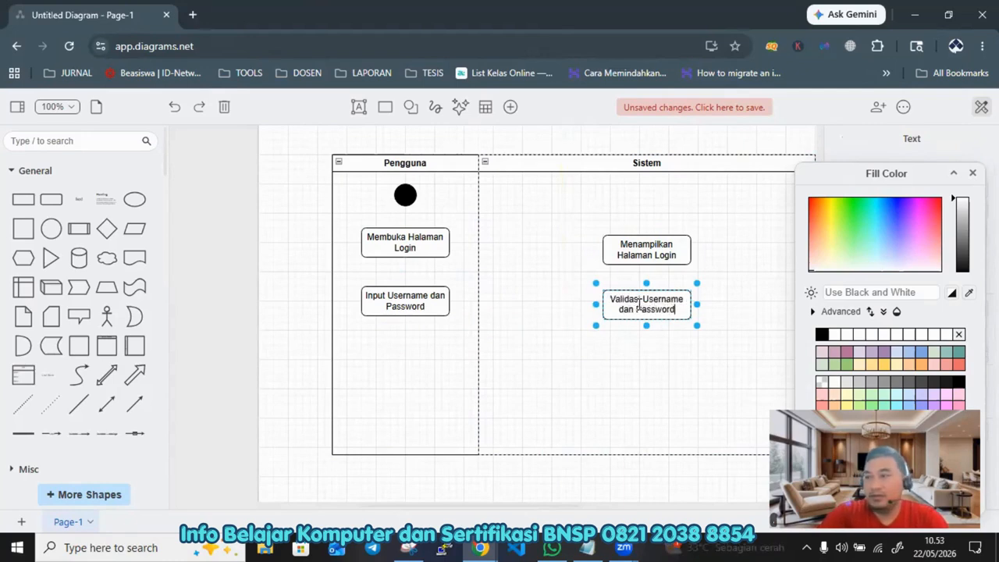
pyautogui.click(576, 365)
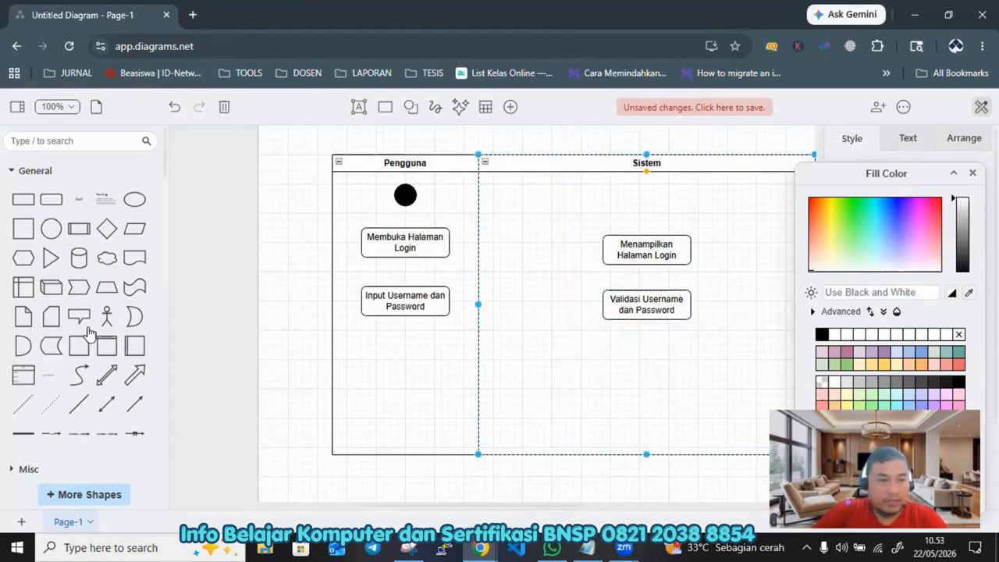
# Step: Add a decision diamond below the Validasi Username dan Password activity in the Sistem lane, labelled Apakah username dan pwd valid?
pyautogui.moveTo(107, 227); pyautogui.dragTo(598, 369)
pyautogui.hotkey('ctrl', 'z')
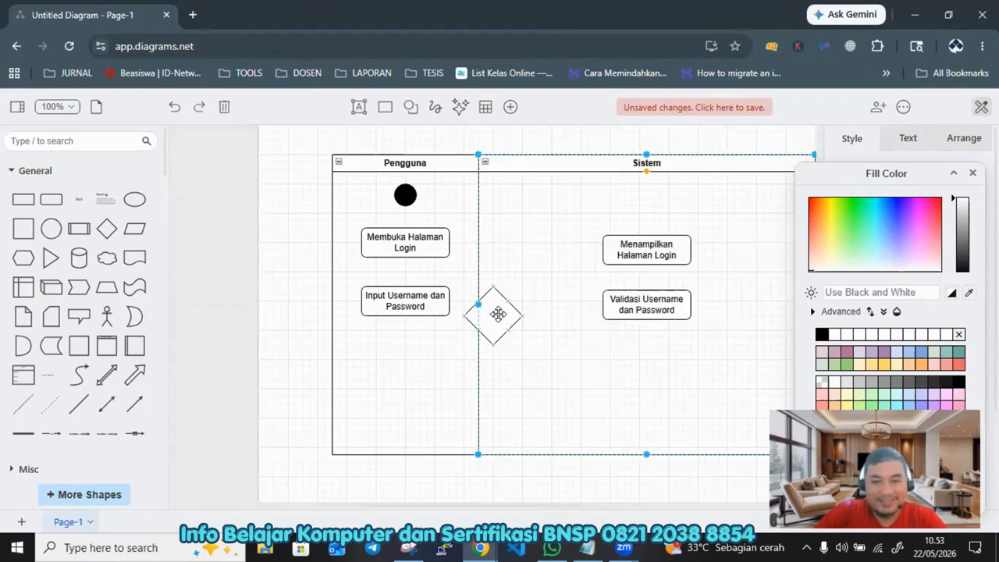
pyautogui.moveTo(495, 316); pyautogui.dragTo(649, 373)
pyautogui.doubleClick(649, 377)
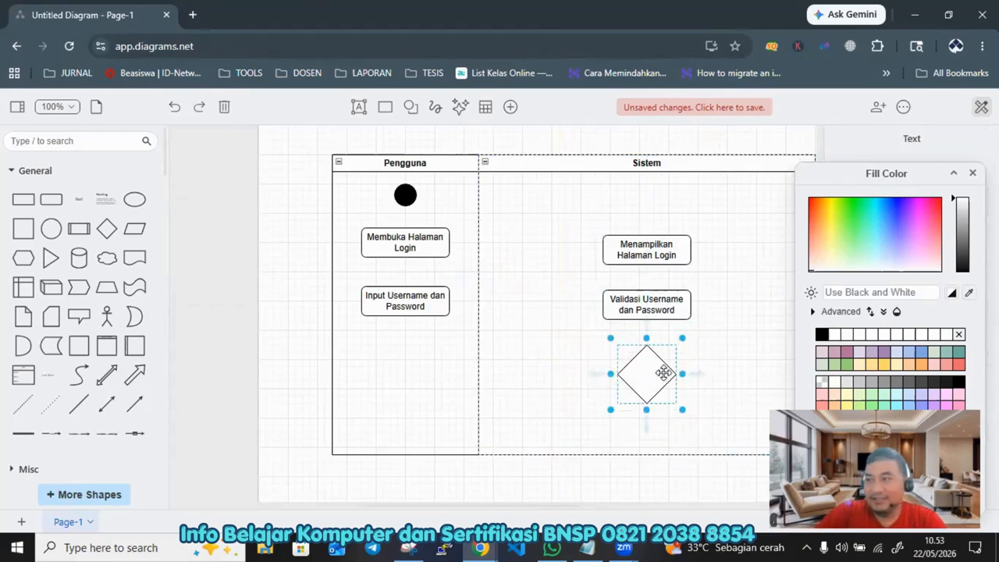
pyautogui.write('Apakah use')
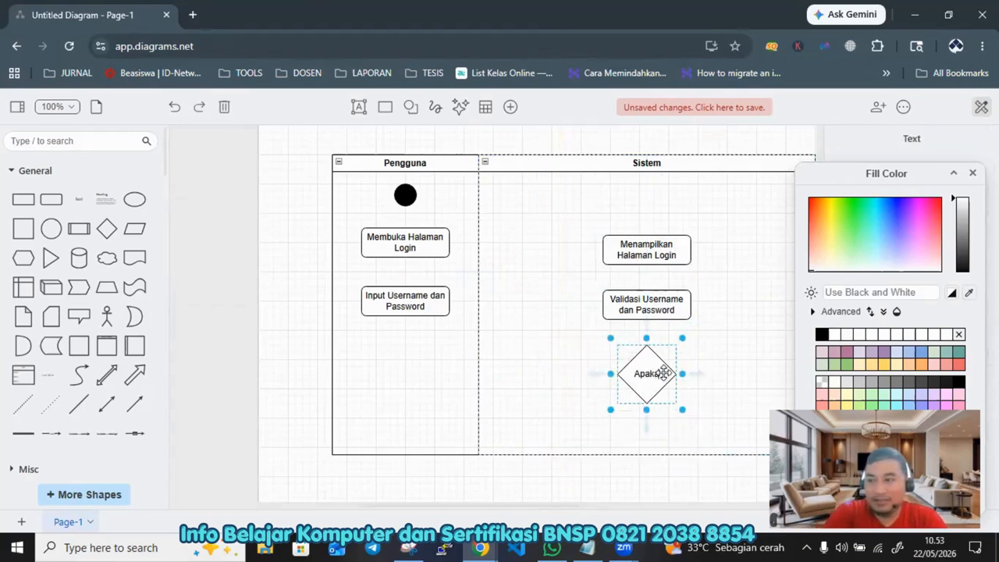
pyautogui.write('rna')
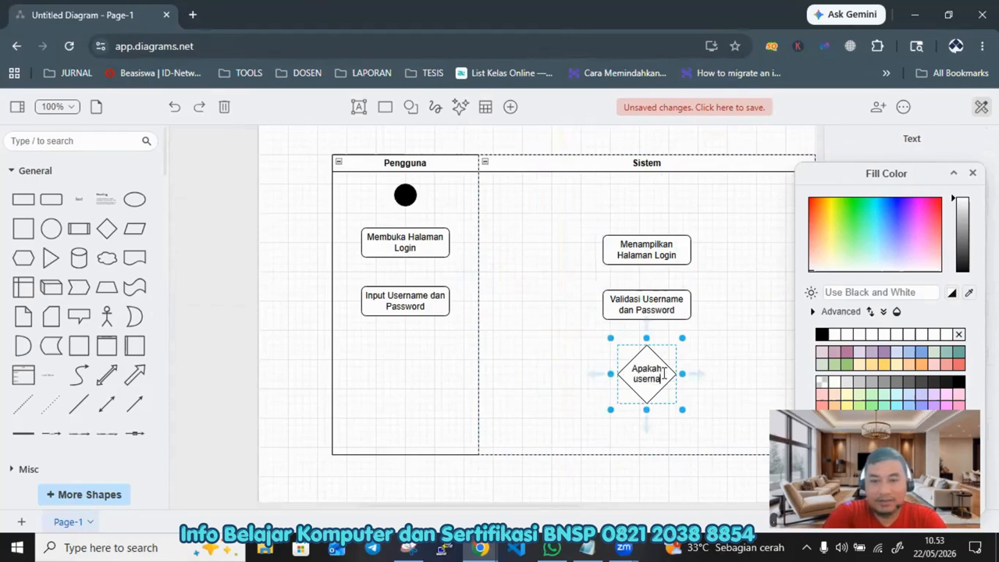
pyautogui.write('me dan pa')
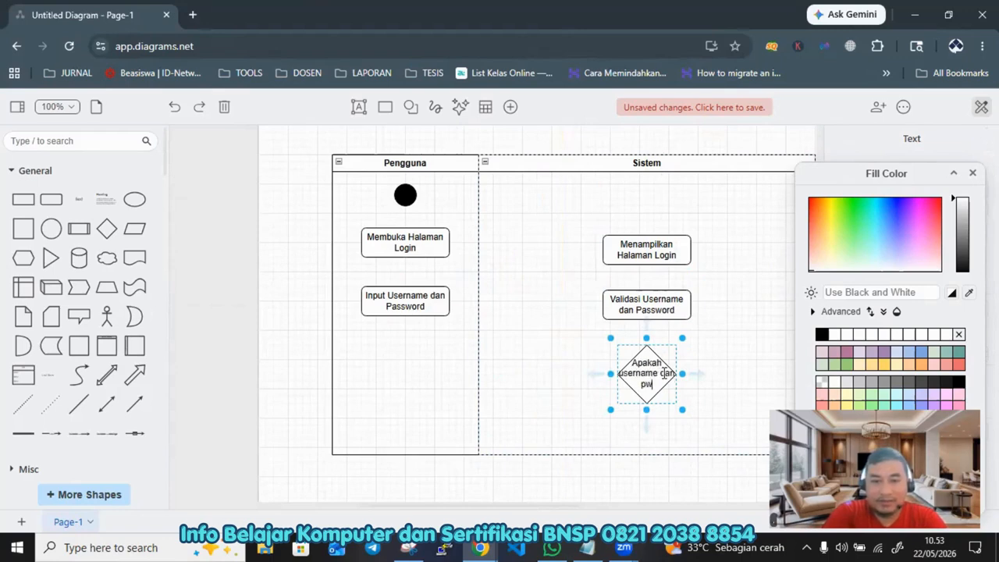
pyautogui.write('d valid?')
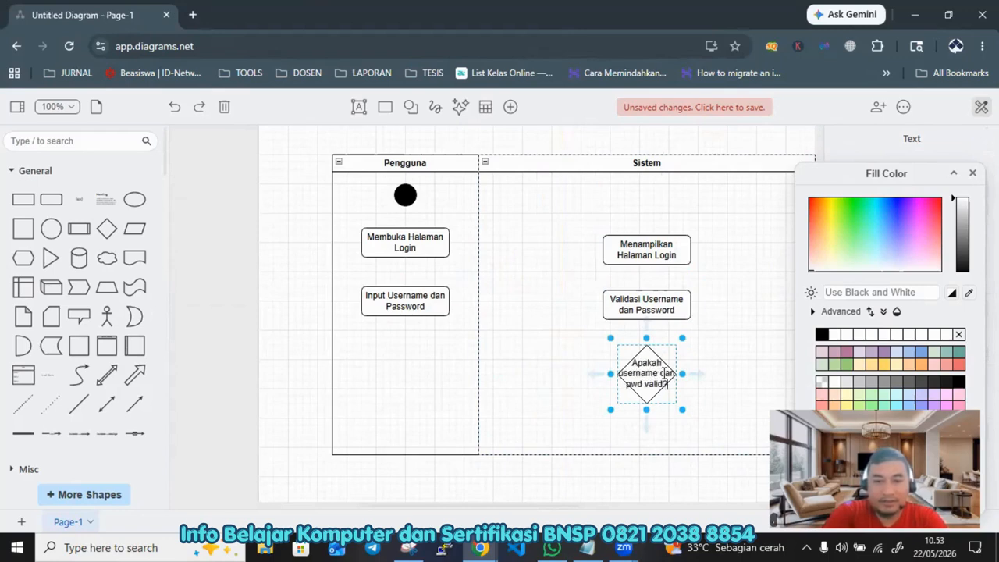
# Step: Widen the decision diamond and center it under the validation activity
pyautogui.moveTo(681, 421); pyautogui.dragTo(723, 418)
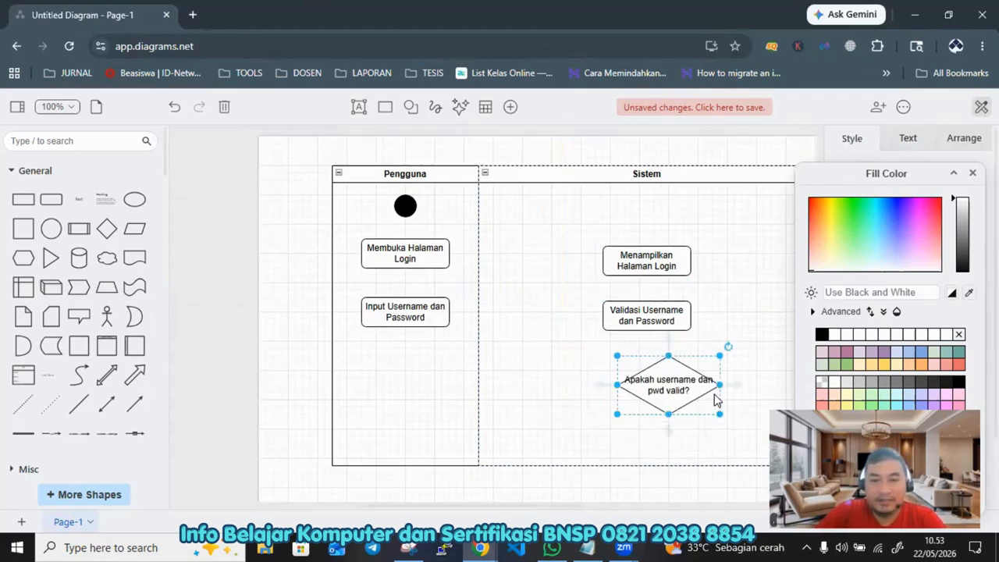
pyautogui.click(670, 375)
pyautogui.moveTo(670, 375); pyautogui.dragTo(646, 381)
pyautogui.click(669, 377)
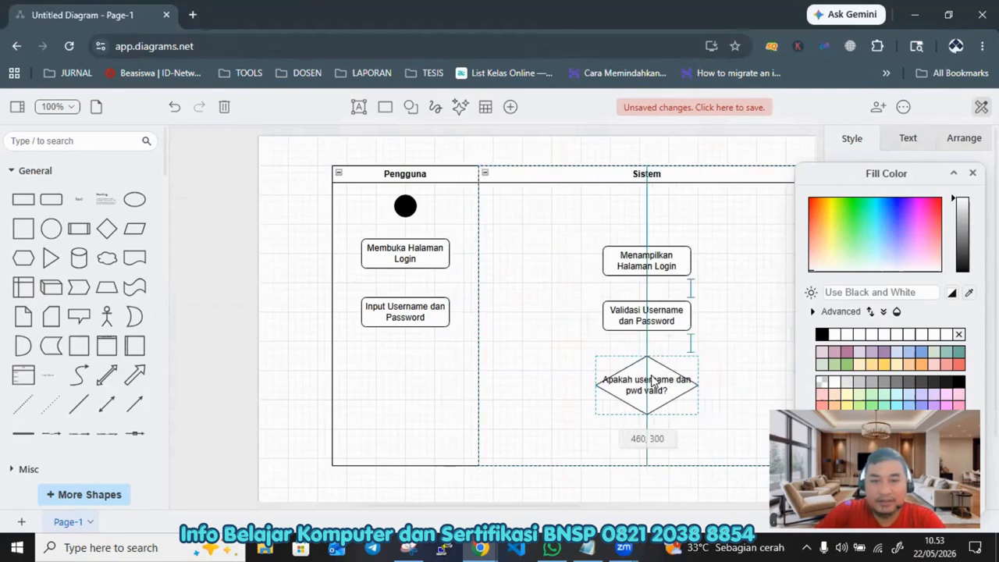
# Step: Lengthen the Sistem and Pengguna swimlanes downward and close the fill color panel
pyautogui.click(757, 303)
pyautogui.keyDown('ctrl'); pyautogui.scroll(-2, 769, 291); pyautogui.keyUp('ctrl')
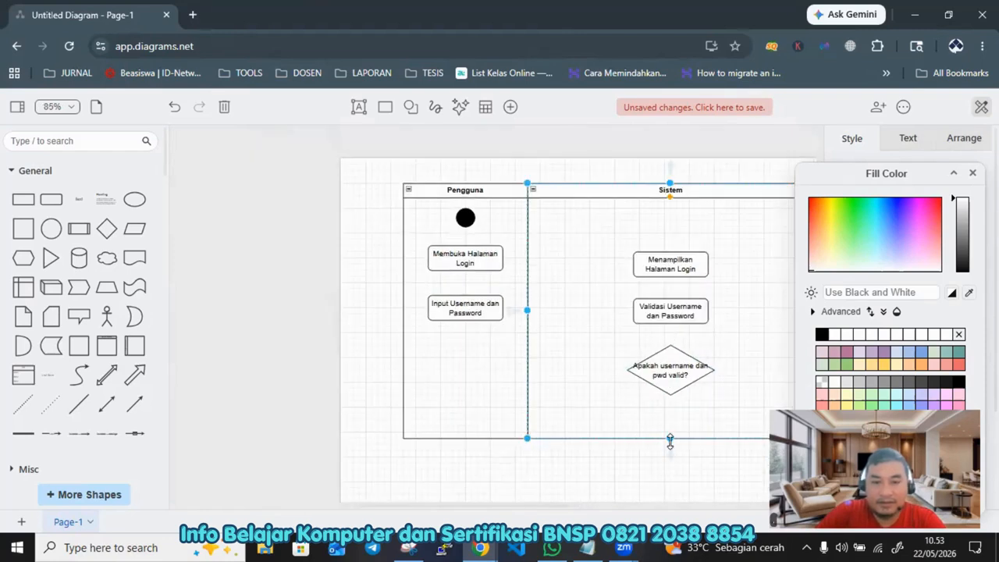
pyautogui.moveTo(669, 439); pyautogui.dragTo(664, 494)
pyautogui.click(472, 438)
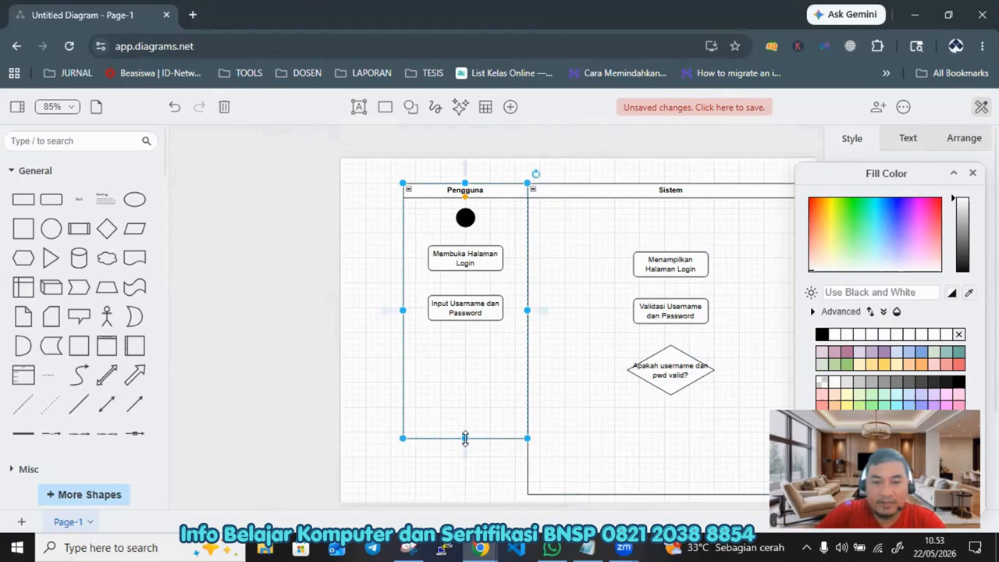
pyautogui.moveTo(465, 438); pyautogui.dragTo(469, 496)
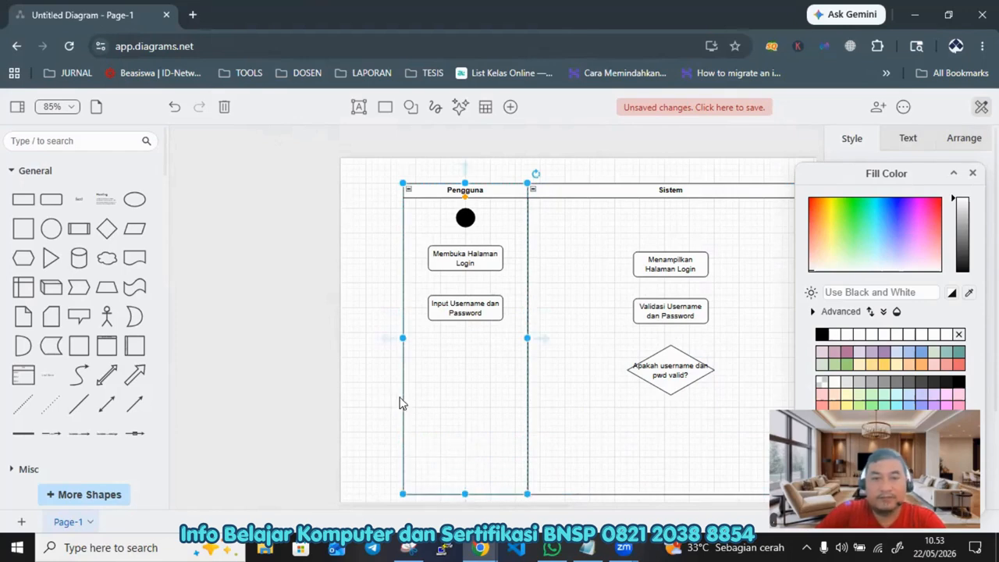
pyautogui.click(384, 394)
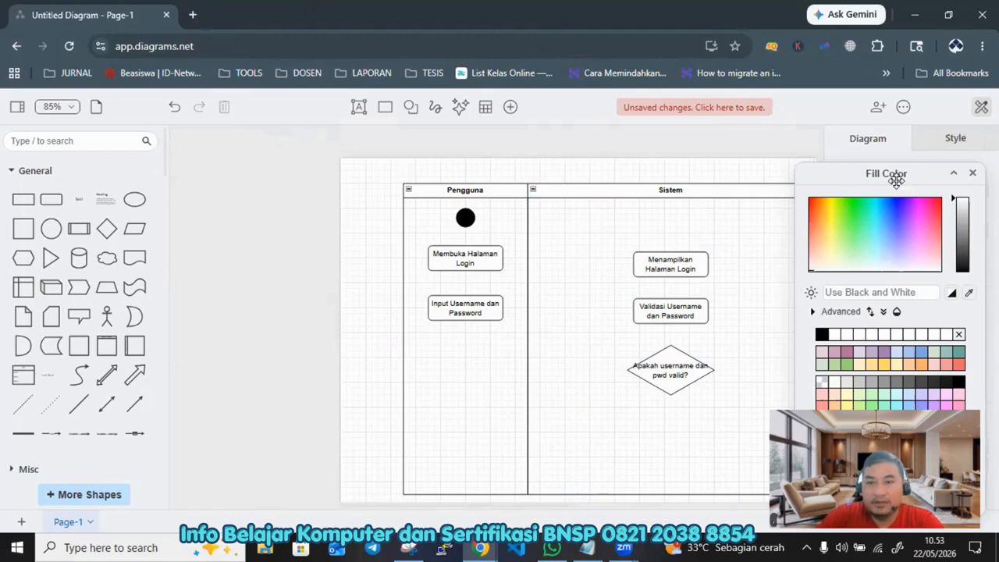
pyautogui.click(973, 173)
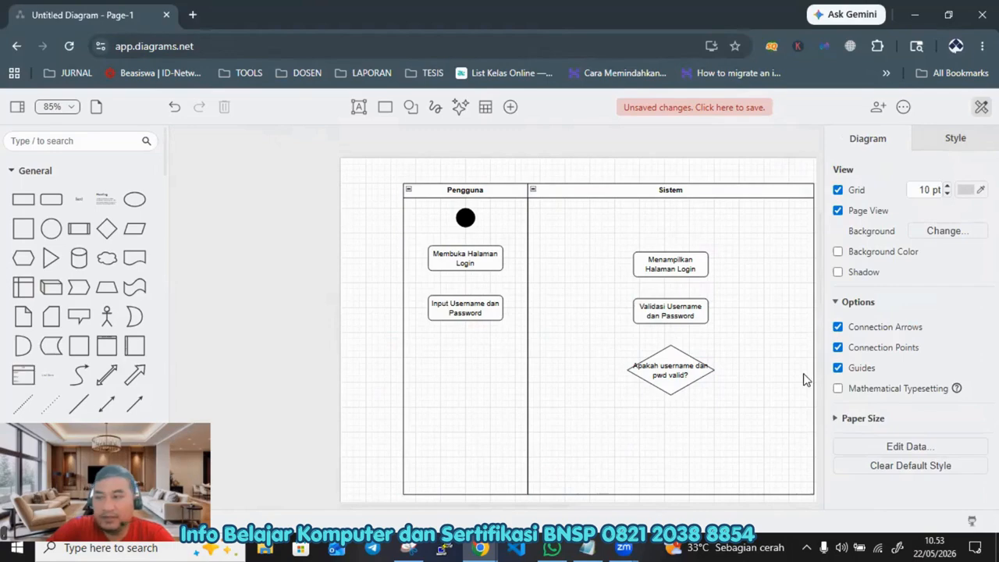
# Step: Duplicate the validation activity to the right of the diamond and relabel the copy Menampilkan pesan gagal login
pyautogui.click(687, 305)
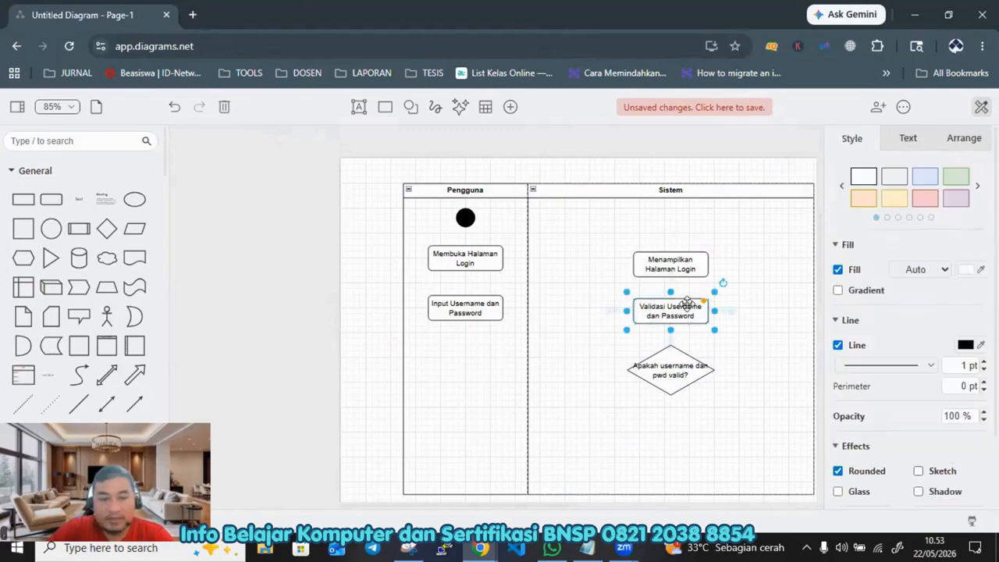
pyautogui.moveTo(687, 305); pyautogui.dragTo(765, 377)
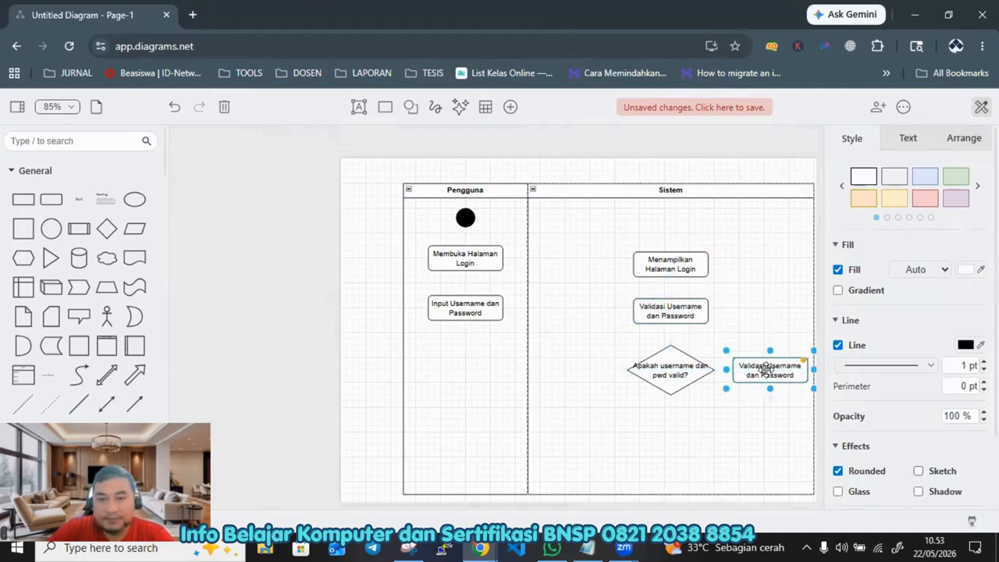
pyautogui.doubleClick(767, 370)
pyautogui.press('BackSpace')
pyautogui.write('Menam')
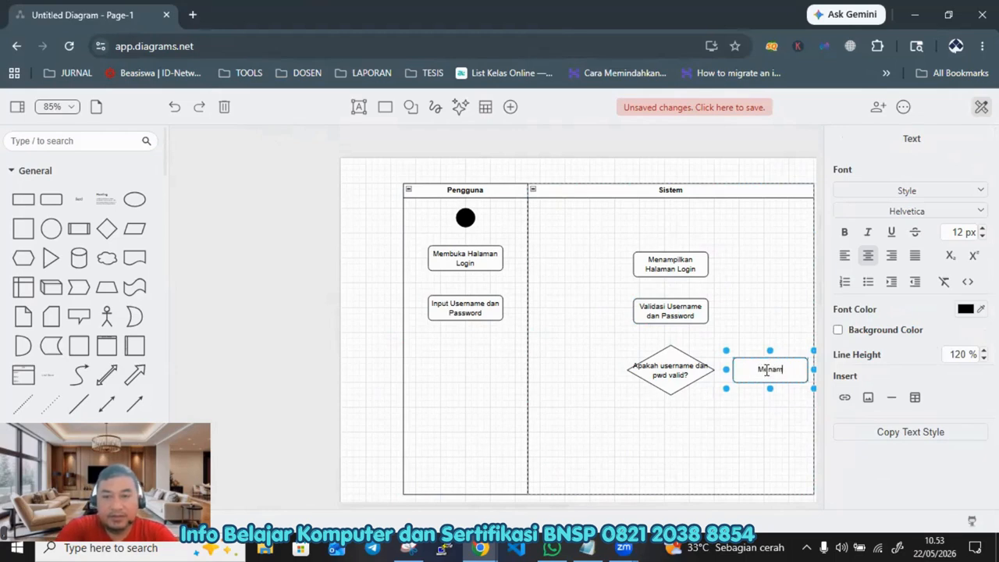
pyautogui.write('pilkan pes')
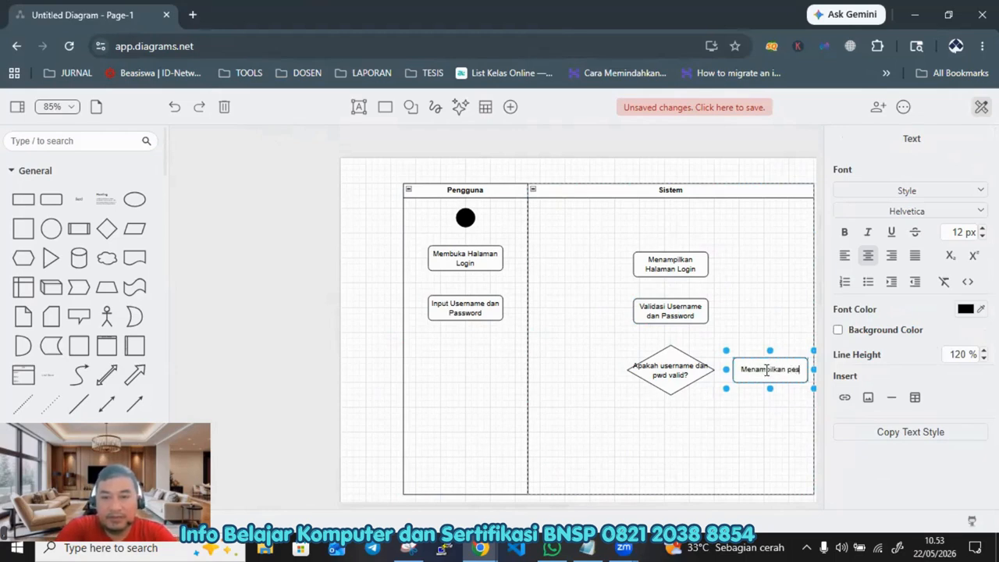
pyautogui.write('an gagal')
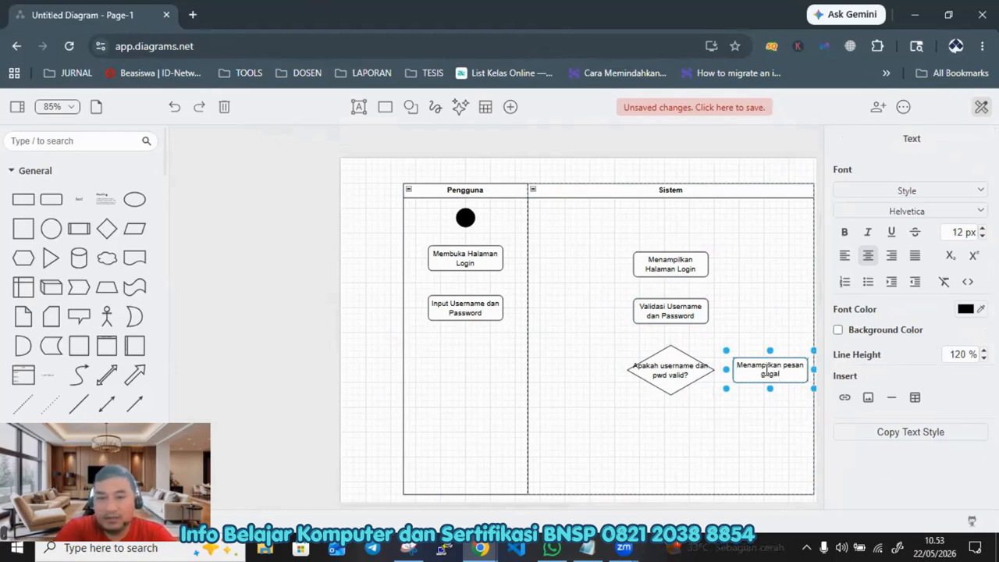
pyautogui.write(' login')
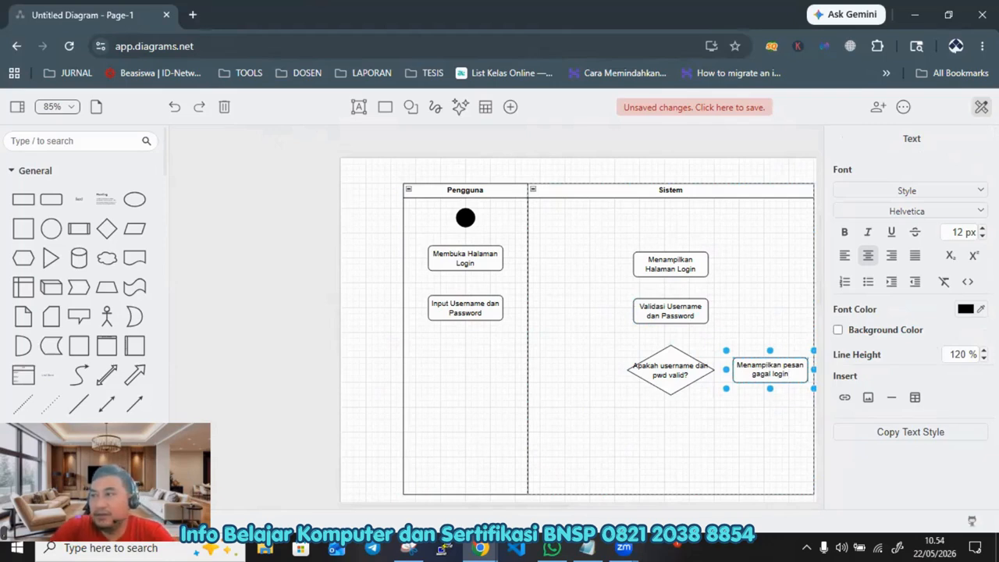
pyautogui.press('Escape')
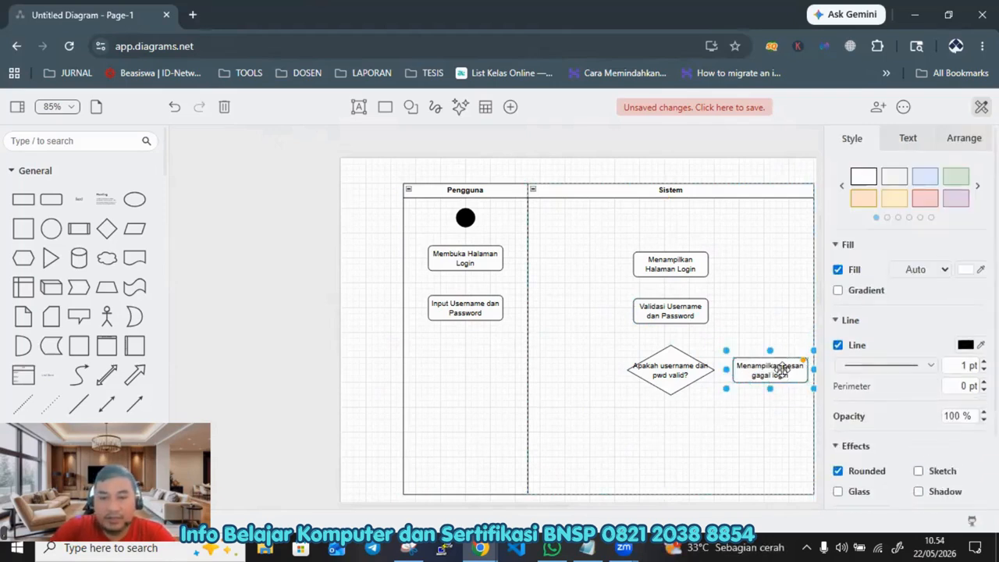
# Step: Duplicate the failure message activity below the diamond and relabel the copy Login Berhasil
pyautogui.moveTo(754, 375); pyautogui.dragTo(617, 434)
pyautogui.doubleClick(629, 428)
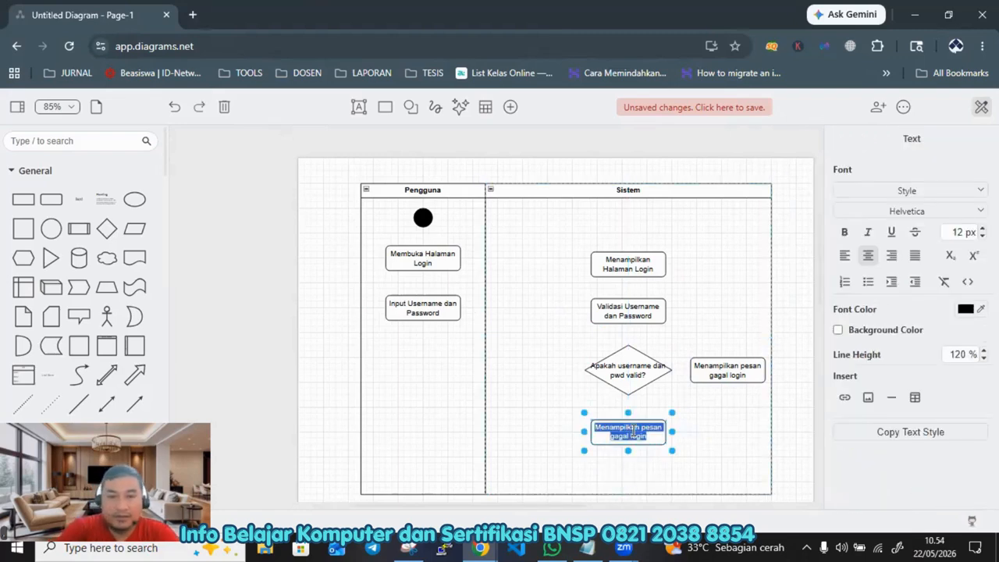
pyautogui.write('Login B')
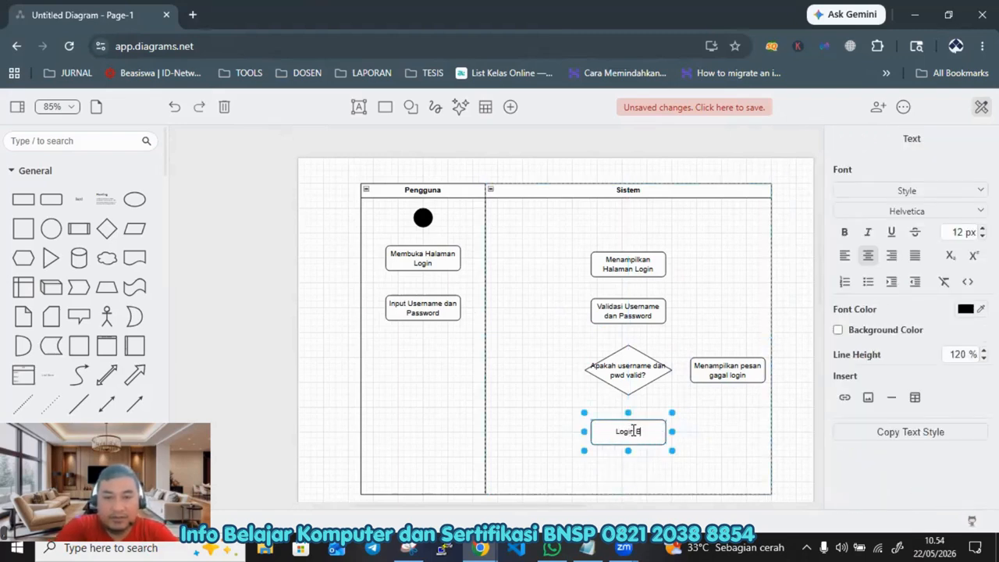
pyautogui.write('erhasil')
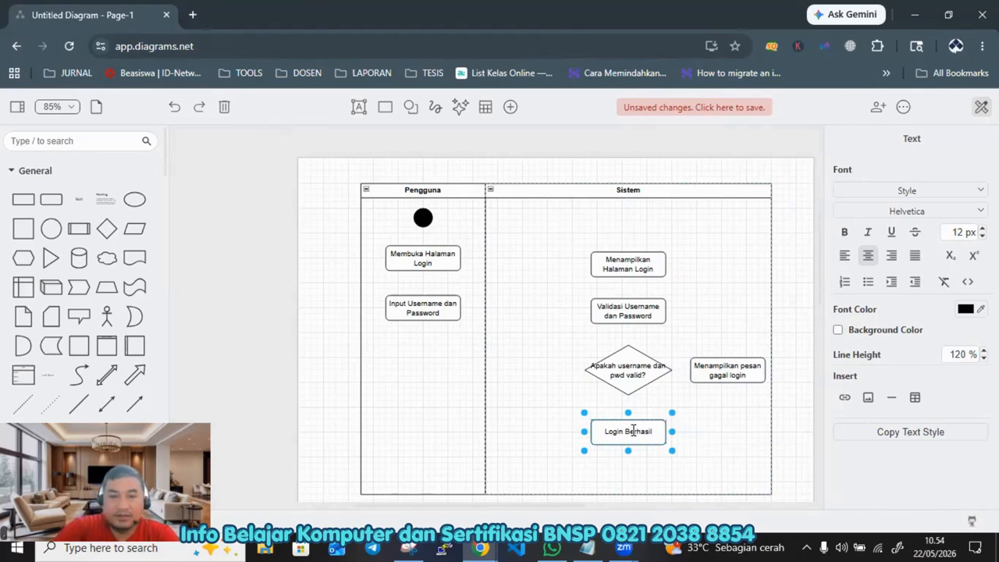
# Step: Align the bottom edges of the Sistem and Pengguna swimlanes to the same level
pyautogui.scroll(-1, 723, 459)
pyautogui.click(804, 456)
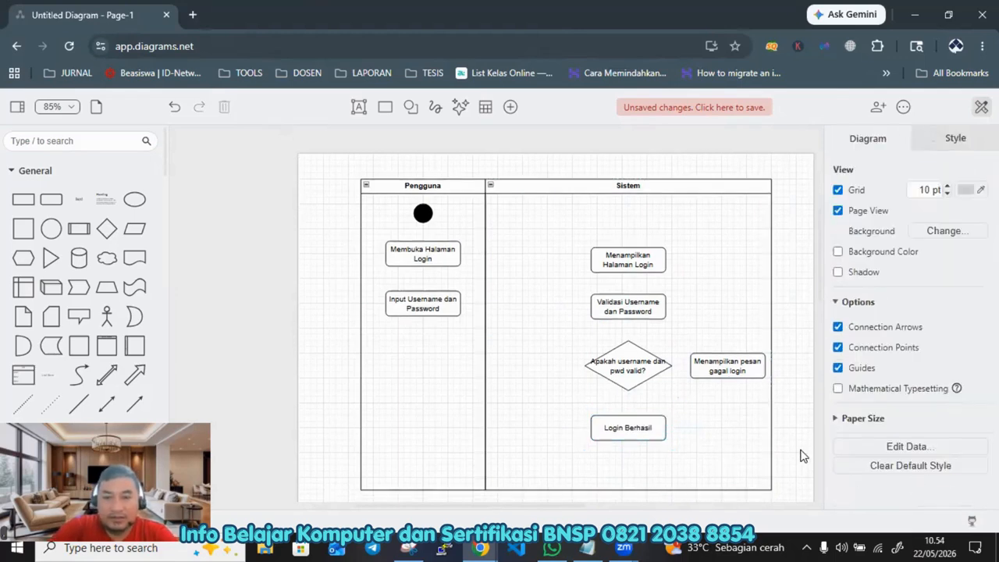
pyautogui.click(656, 491)
pyautogui.moveTo(631, 490); pyautogui.dragTo(631, 480)
pyautogui.click(439, 448)
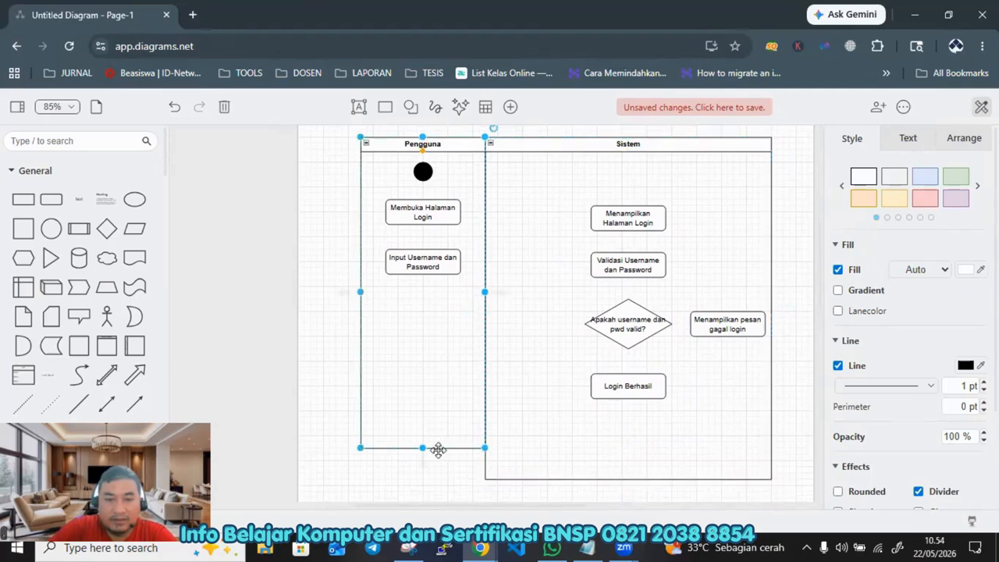
pyautogui.moveTo(423, 448); pyautogui.dragTo(422, 480)
# Step: Duplicate the Login Berhasil activity below itself and relabel the copy Menampilkan halaman dashbord sesuai hak akses
pyautogui.click(703, 421)
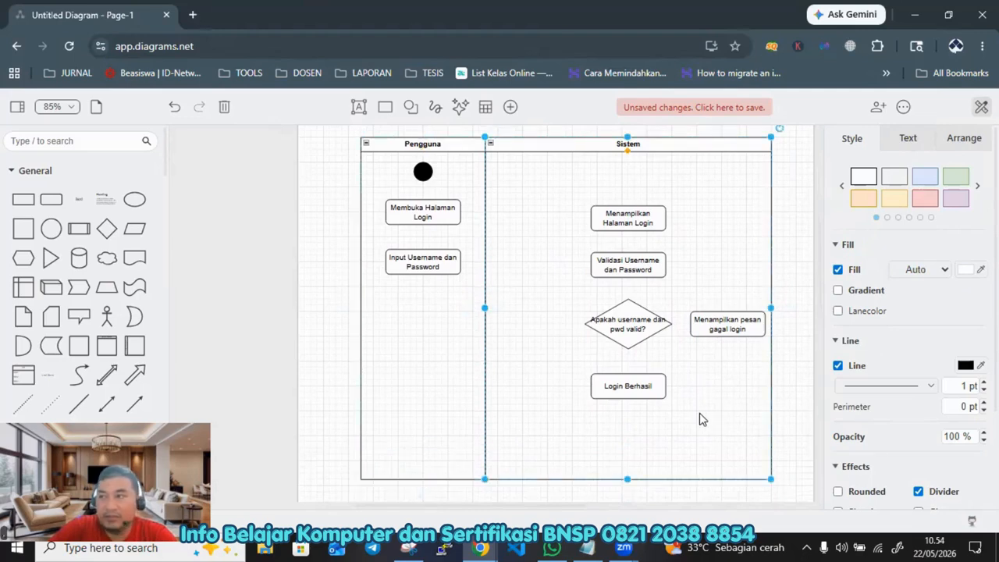
pyautogui.click(632, 385)
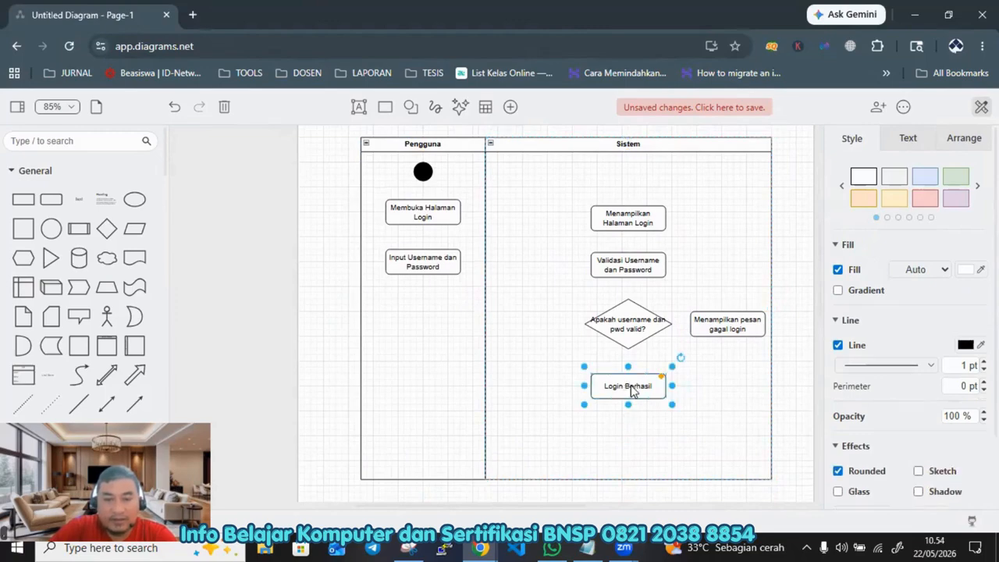
pyautogui.moveTo(632, 391); pyautogui.dragTo(617, 426)
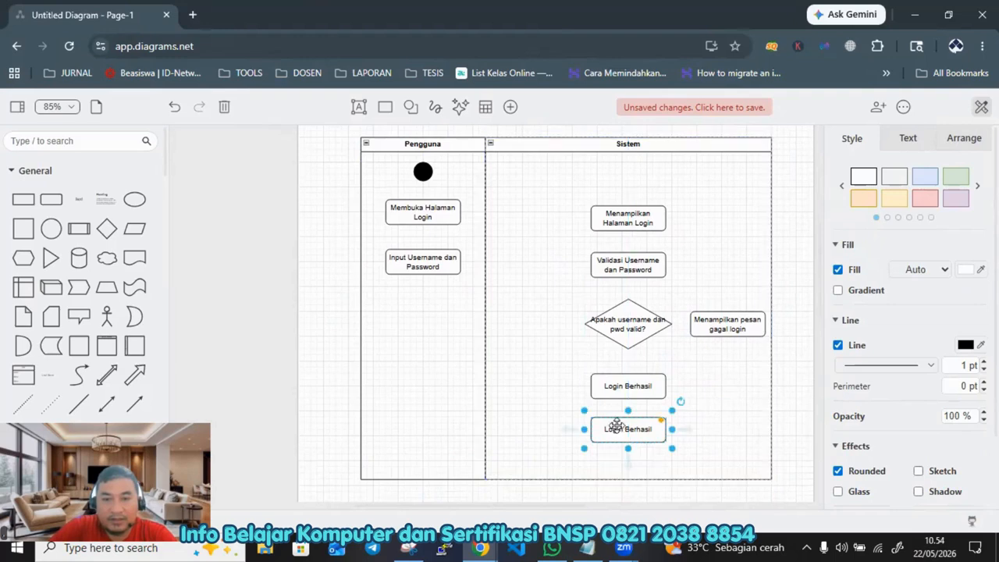
pyautogui.doubleClick(619, 427)
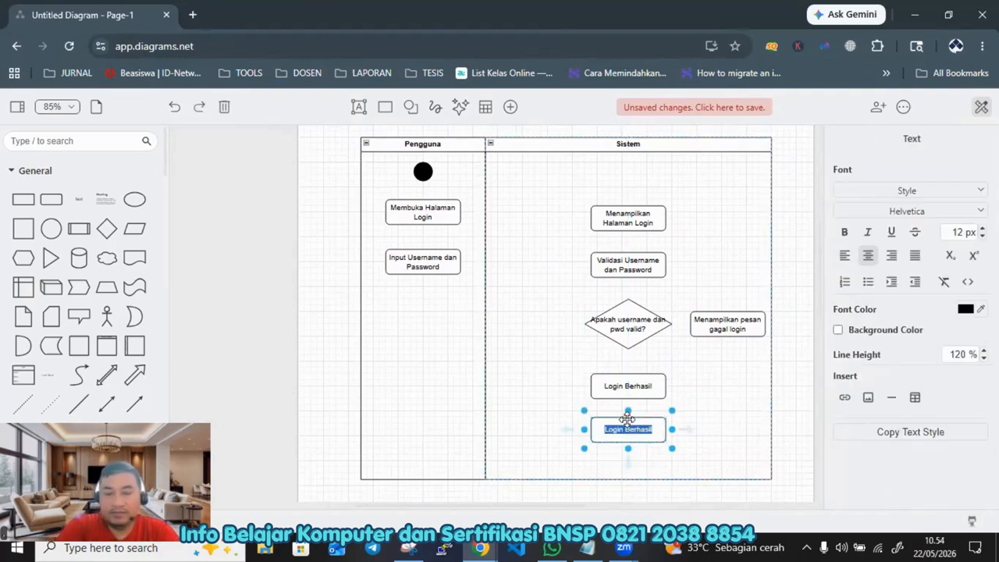
pyautogui.write('Menam')
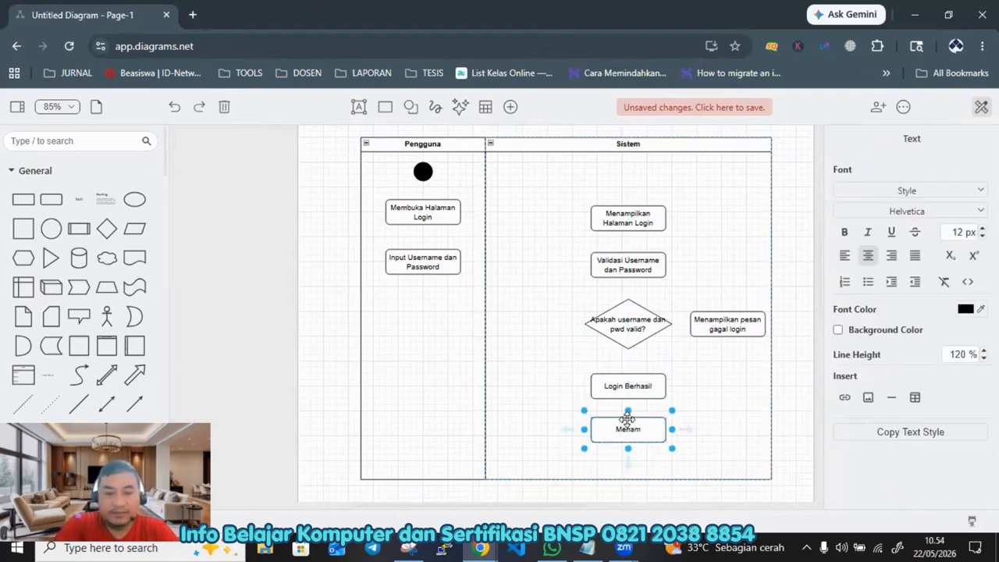
pyautogui.write('pilkan halaman dashbo')
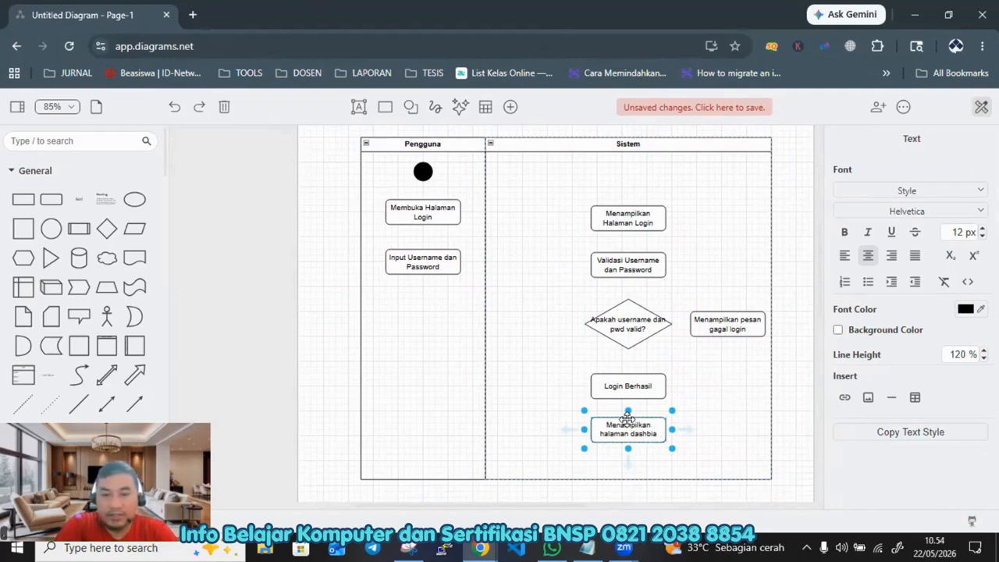
pyautogui.write('sesuai hak akses')
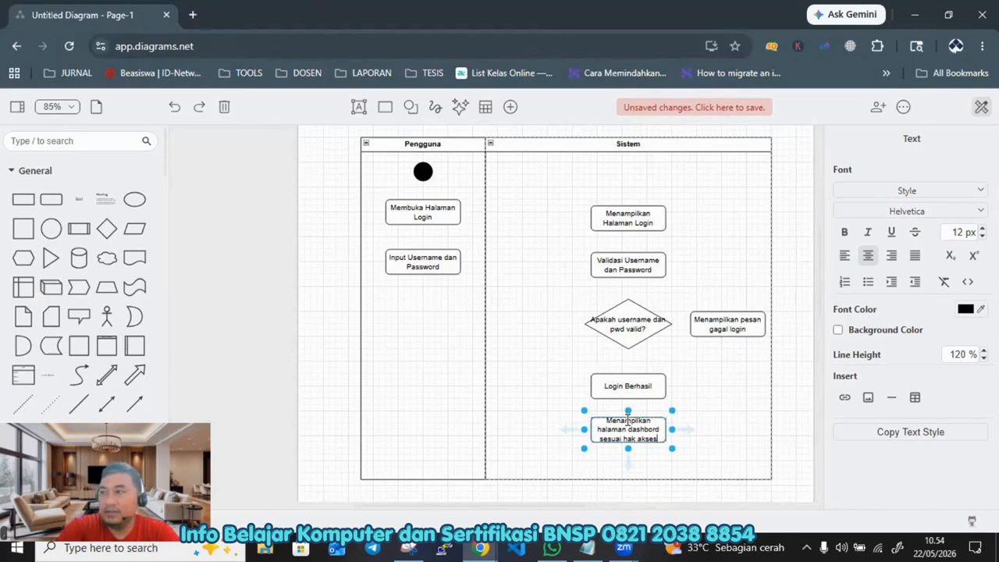
# Step: Duplicate the Input Username dan Password activity to the bottom of the Pengguna lane and relabel the copy Melihat Halaman Dashboard
pyautogui.click(421, 267)
pyautogui.moveTo(421, 267); pyautogui.dragTo(438, 281)
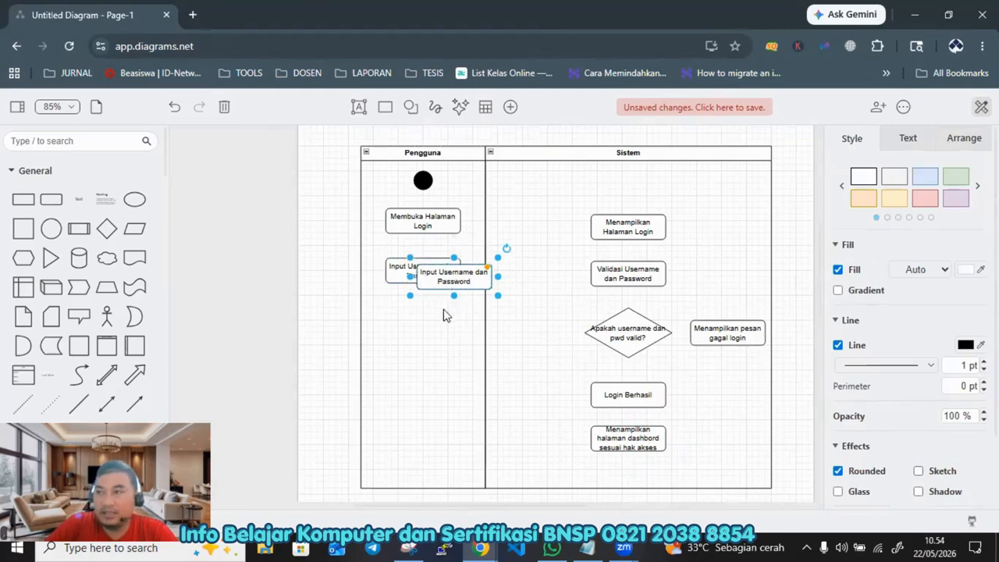
pyautogui.moveTo(444, 314); pyautogui.dragTo(421, 439)
pyautogui.click(422, 439)
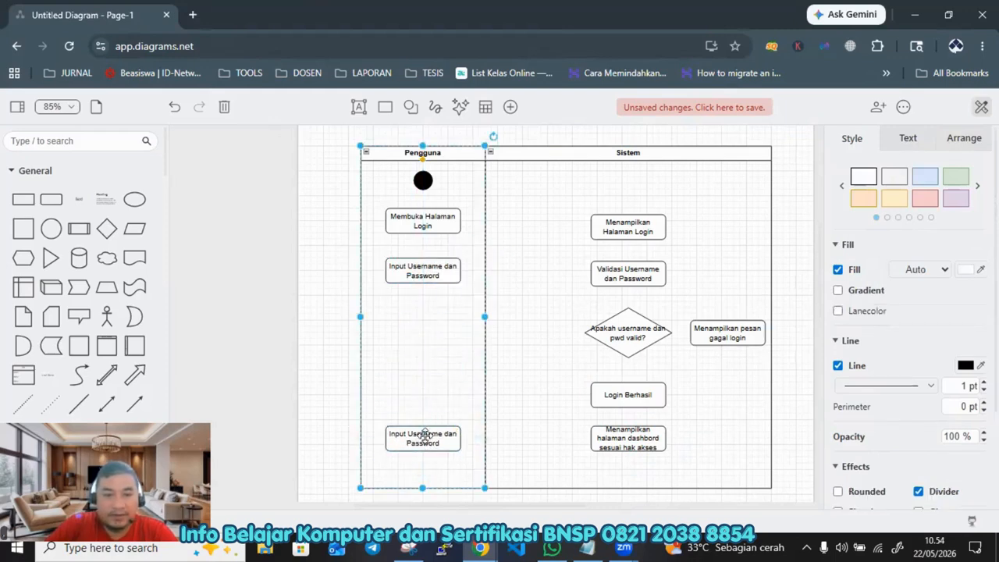
pyautogui.doubleClick(422, 439)
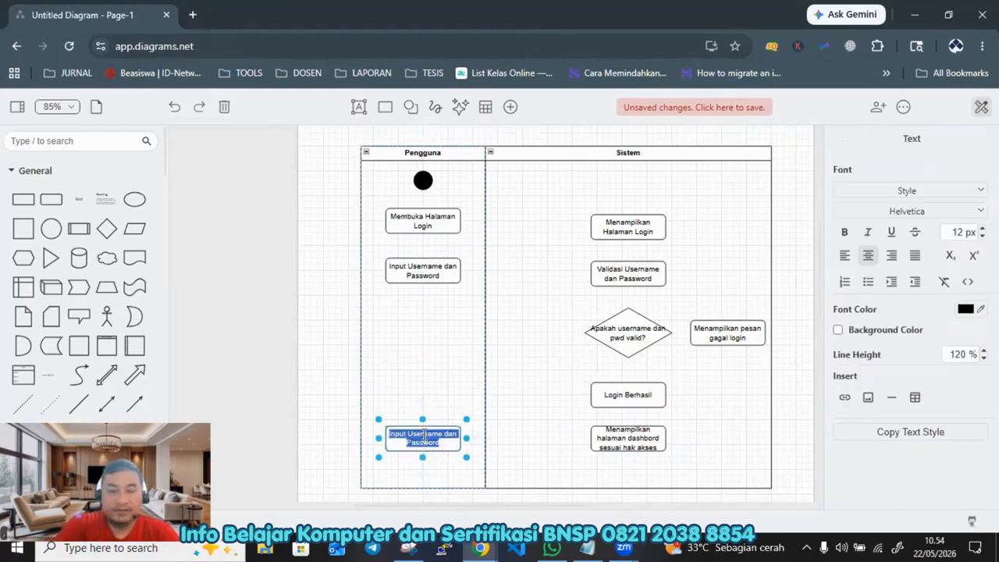
pyautogui.write('Melihat')
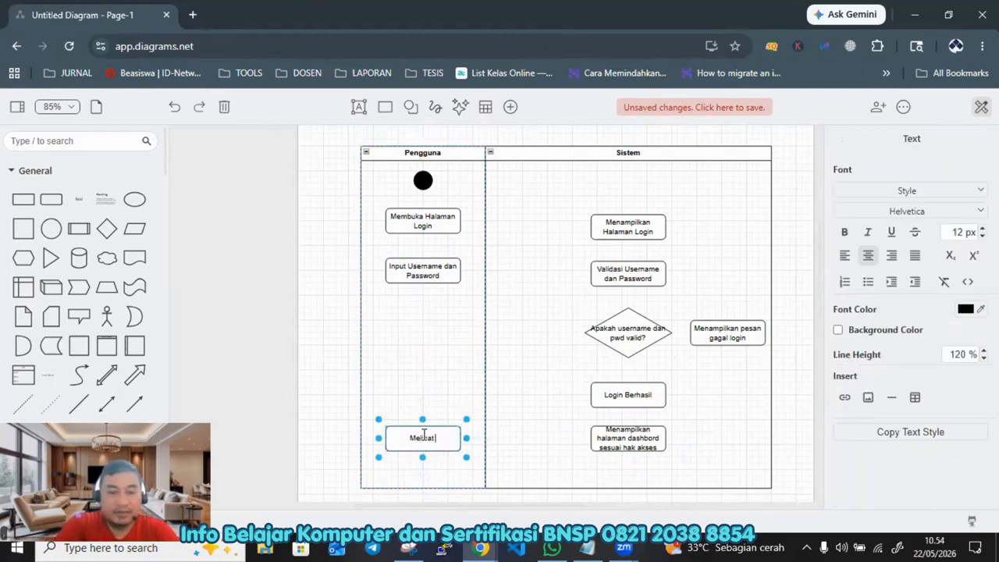
pyautogui.write(' Halaman Dash')
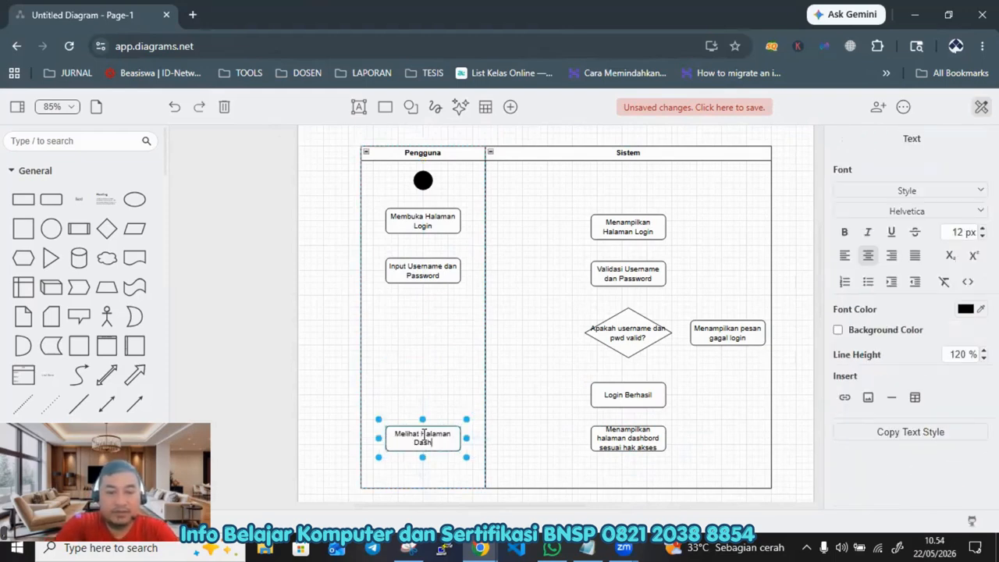
pyautogui.write('board')
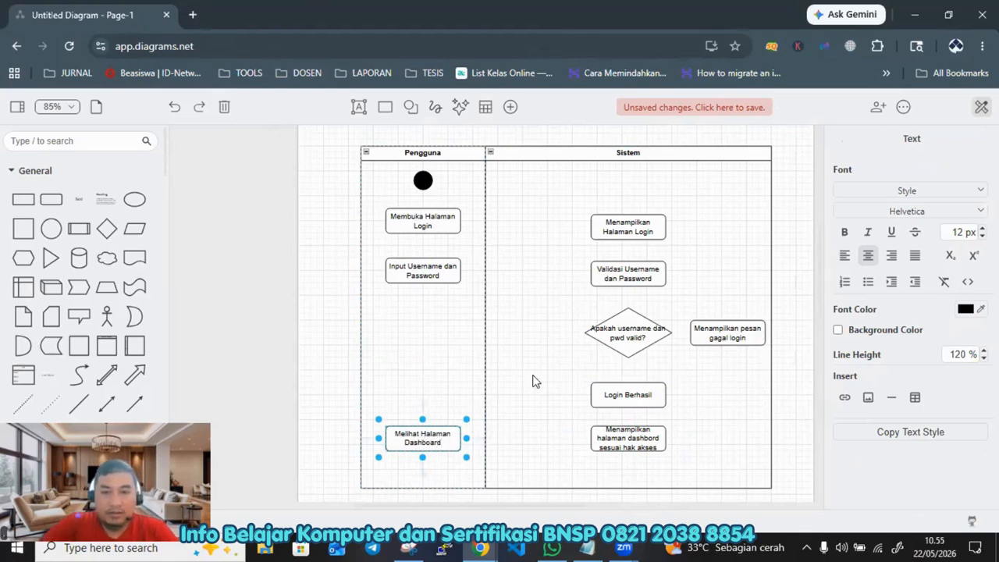
# Step: Duplicate the start node below Melihat Halaman Dashboard to serve as the end node
pyautogui.click(323, 322)
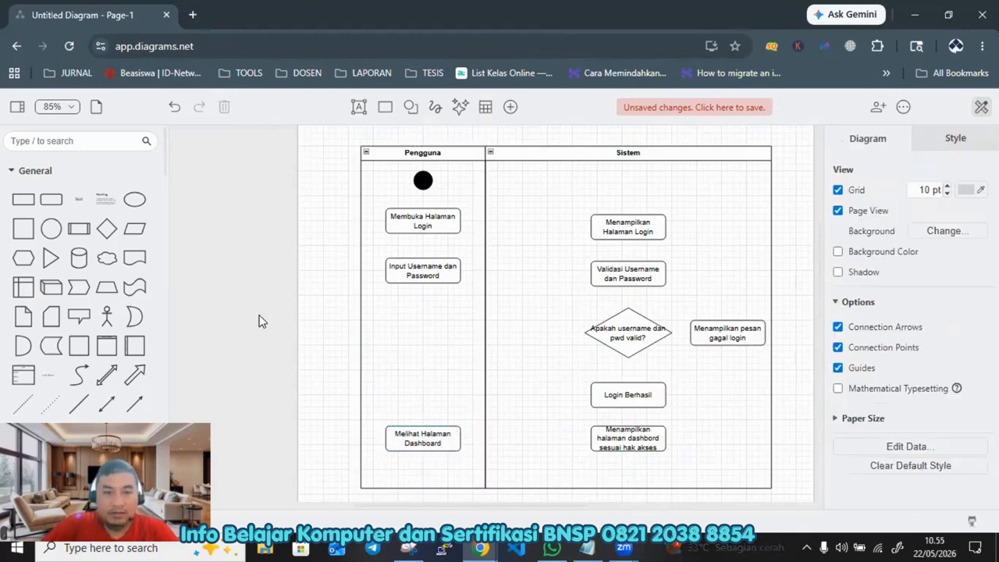
pyautogui.click(423, 181)
pyautogui.moveTo(427, 186); pyautogui.dragTo(423, 466)
pyautogui.click(315, 331)
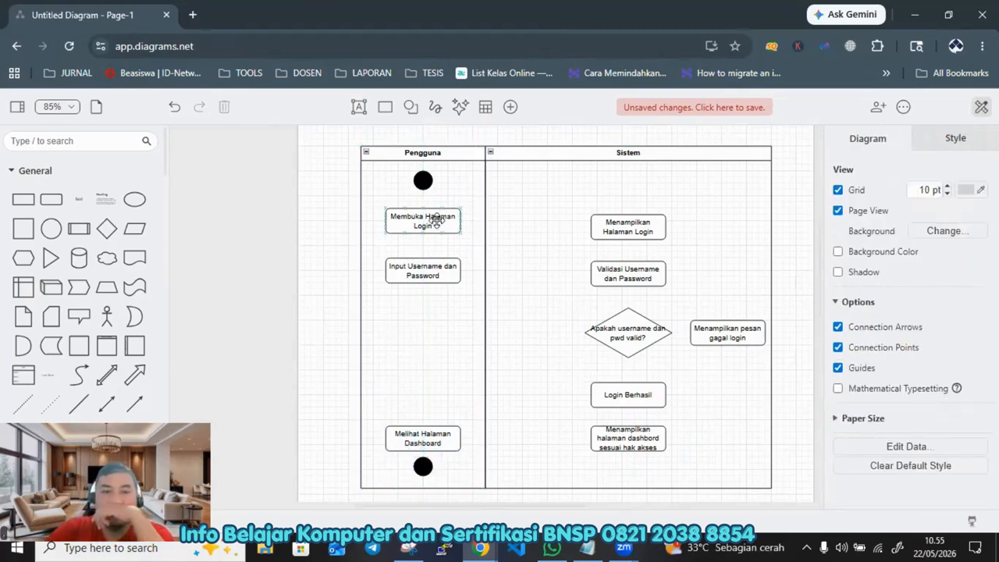
# Step: Connect the start node to Membuka Halaman Login and Membuka Halaman Login to Input Username dan Password with arrows
pyautogui.click(423, 181)
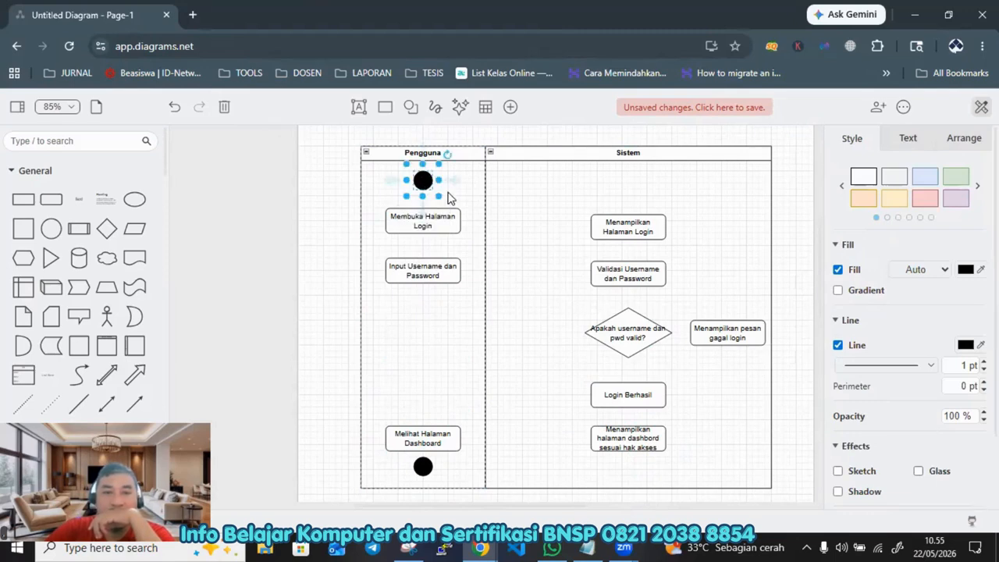
pyautogui.click(423, 204)
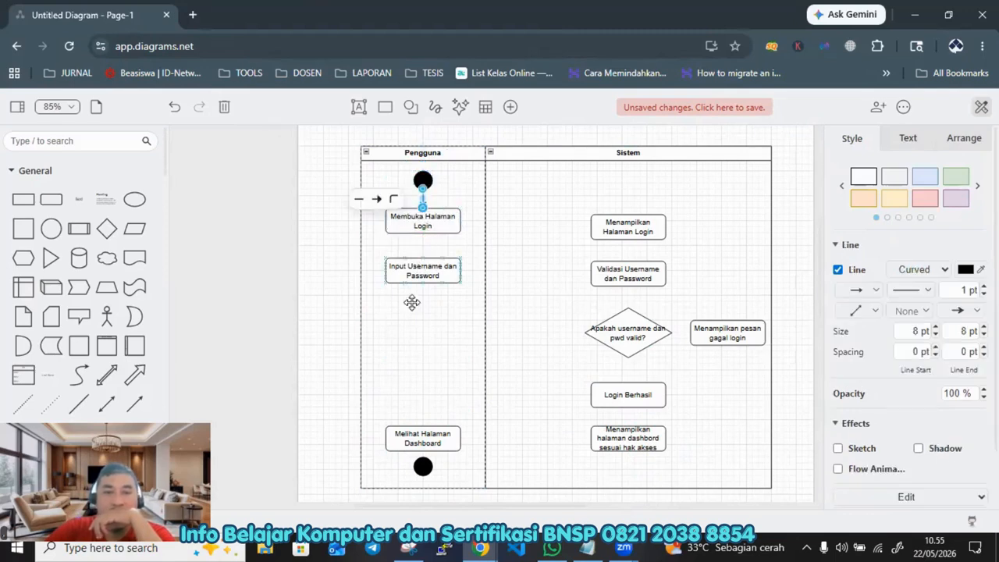
pyautogui.click(425, 224)
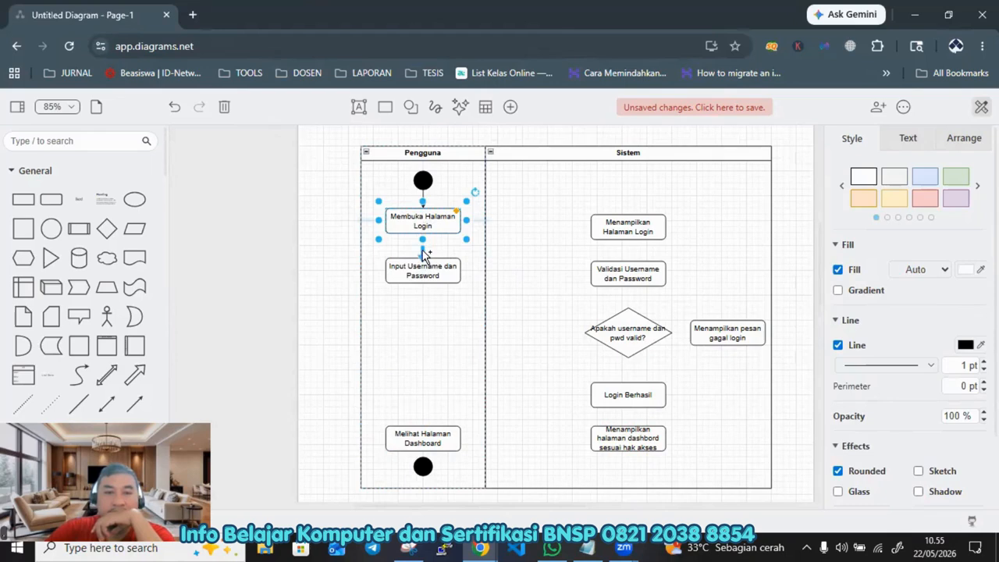
pyautogui.moveTo(424, 254); pyautogui.dragTo(422, 269)
pyautogui.click(431, 339)
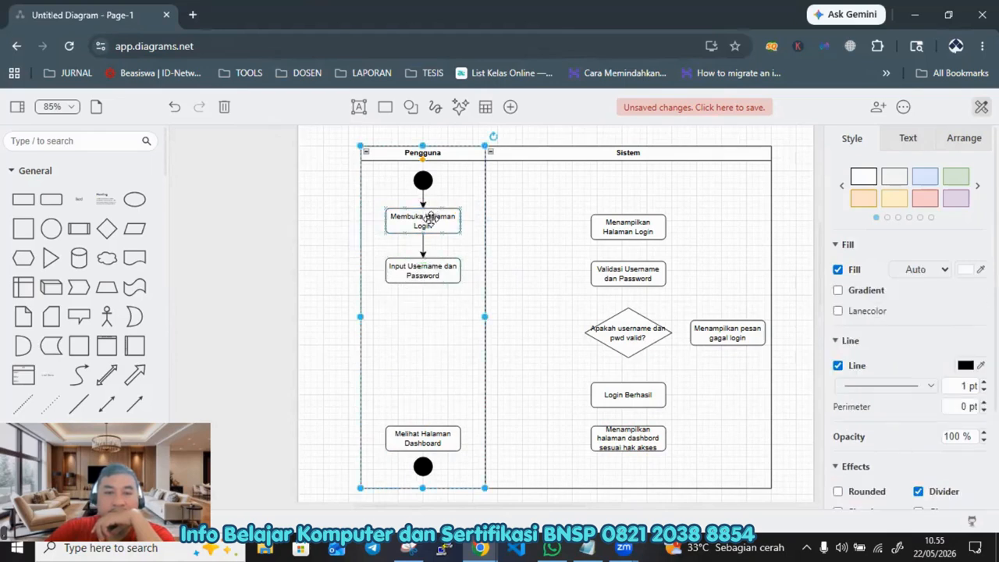
# Step: Draw an arrow from Membuka Halaman Login across to Menampilkan Halaman Login in the Sistem lane
pyautogui.click(445, 226)
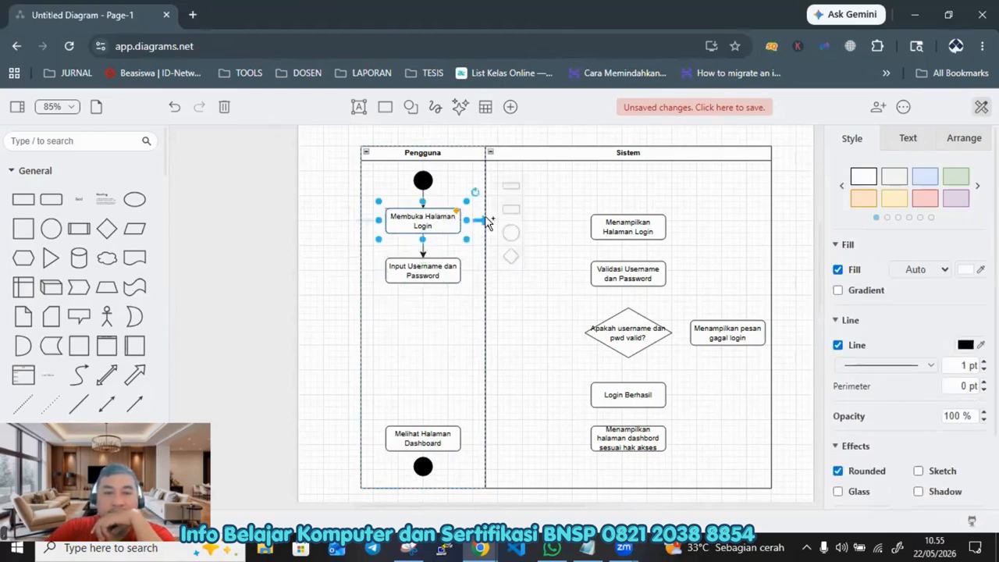
pyautogui.moveTo(477, 225); pyautogui.dragTo(629, 224)
pyautogui.click(630, 229)
pyautogui.click(533, 221)
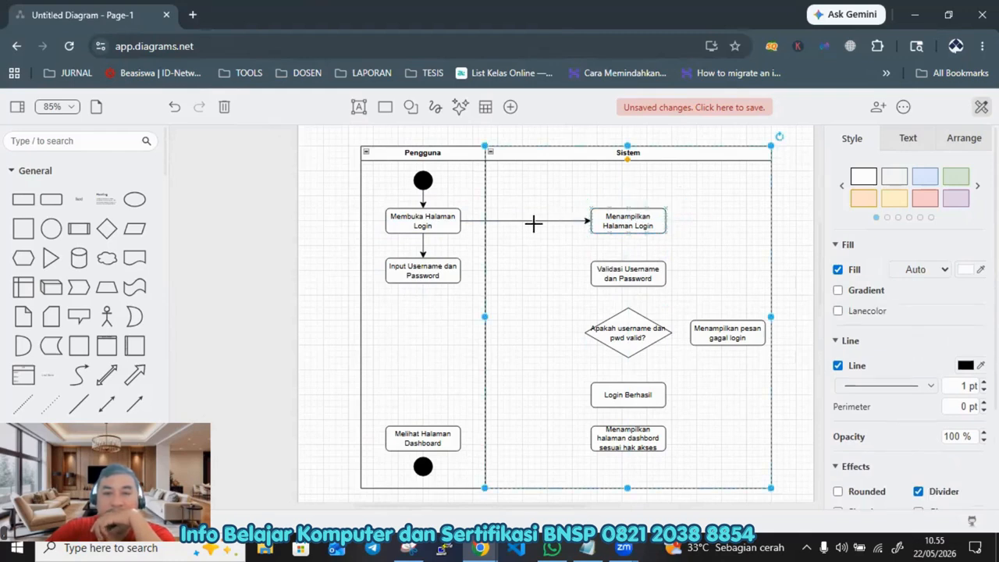
# Step: Connect Input Username dan Password to Validasi Username dan Password, and the validation activity down to the decision diamond
pyautogui.click(434, 265)
pyautogui.moveTo(484, 272)
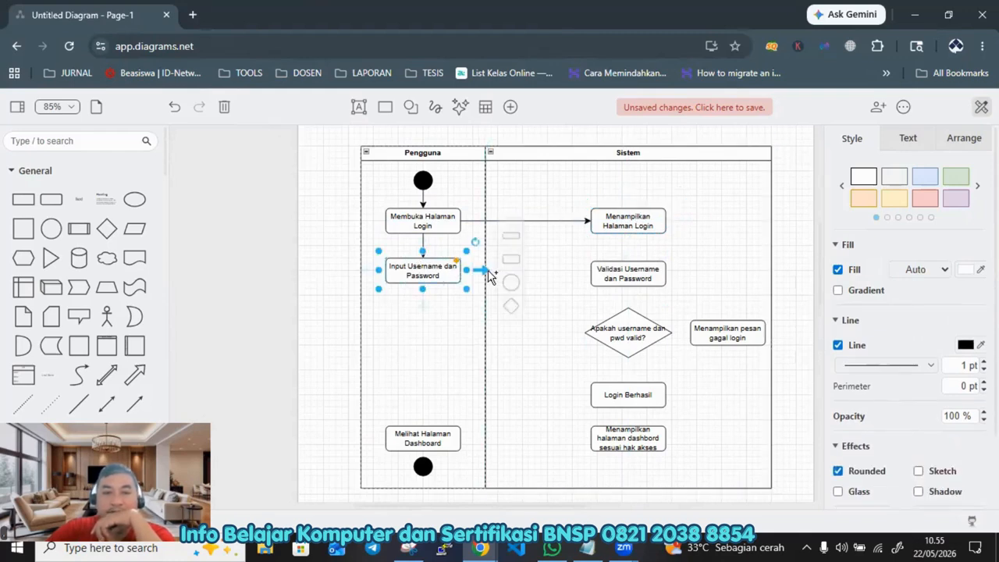
pyautogui.moveTo(484, 272); pyautogui.dragTo(636, 265)
pyautogui.click(750, 249)
pyautogui.click(631, 280)
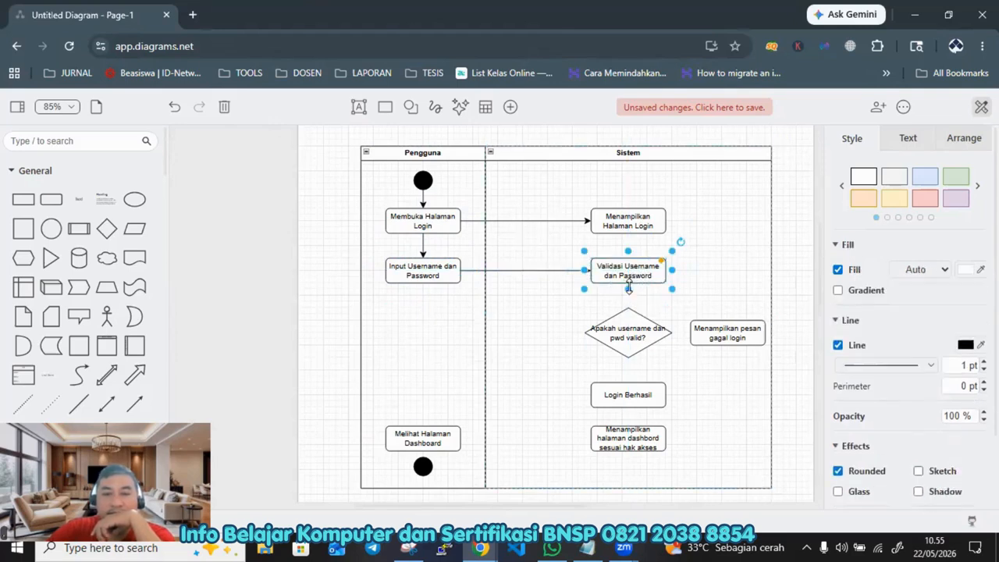
pyautogui.moveTo(630, 306); pyautogui.dragTo(628, 316)
pyautogui.click(714, 297)
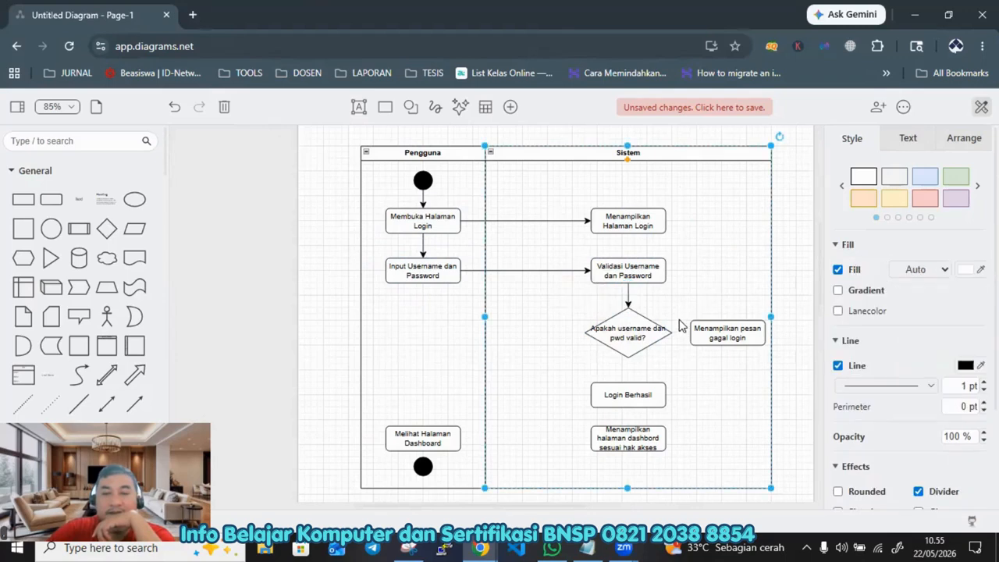
# Step: Connect the decision diamond to Login Berhasil and Login Berhasil to the dashboard display activity, nudging Login Berhasil slightly up
pyautogui.click(627, 372)
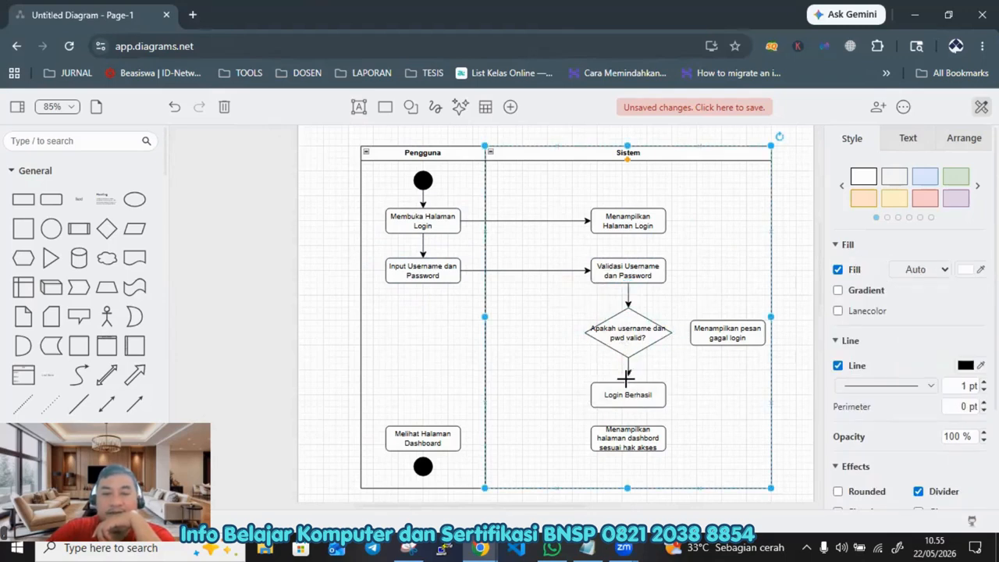
pyautogui.moveTo(628, 383); pyautogui.dragTo(629, 382)
pyautogui.click(705, 388)
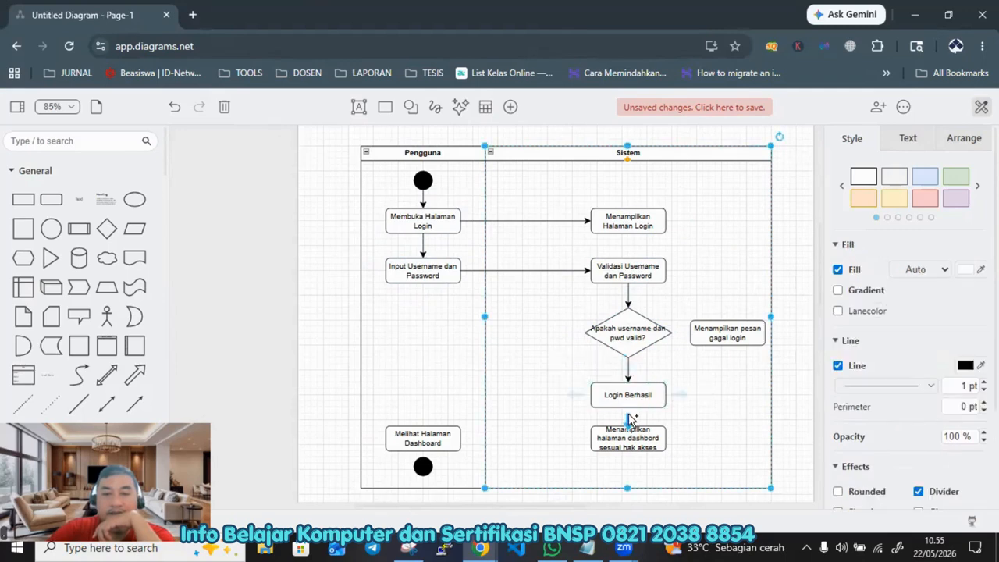
pyautogui.click(632, 398)
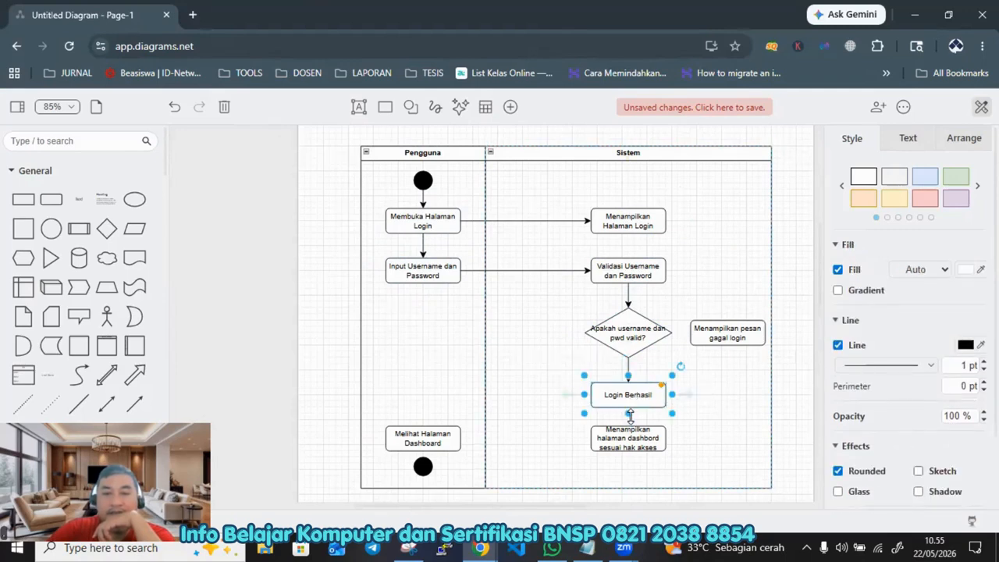
pyautogui.click(629, 433)
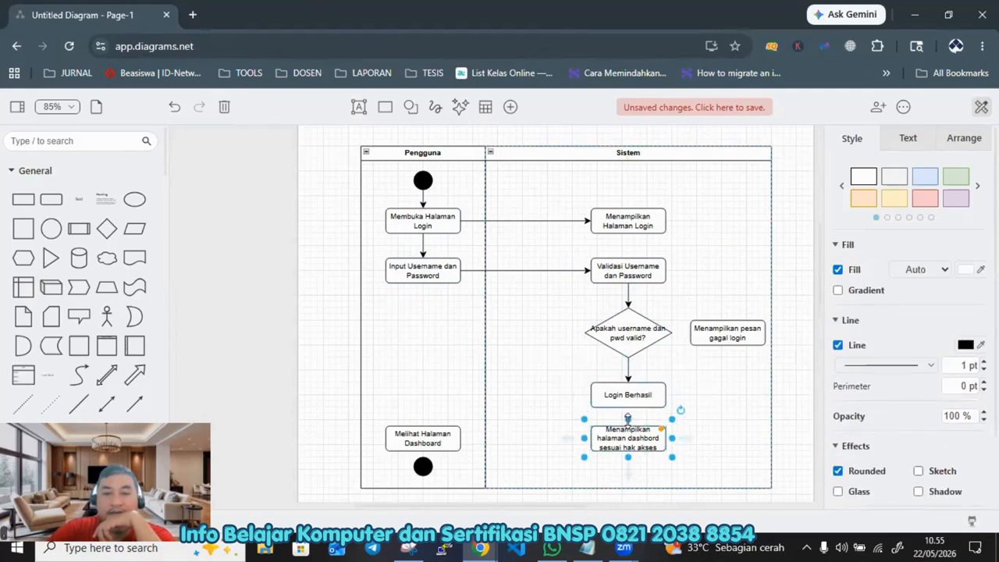
pyautogui.moveTo(629, 393); pyautogui.dragTo(629, 387)
pyautogui.click(624, 403)
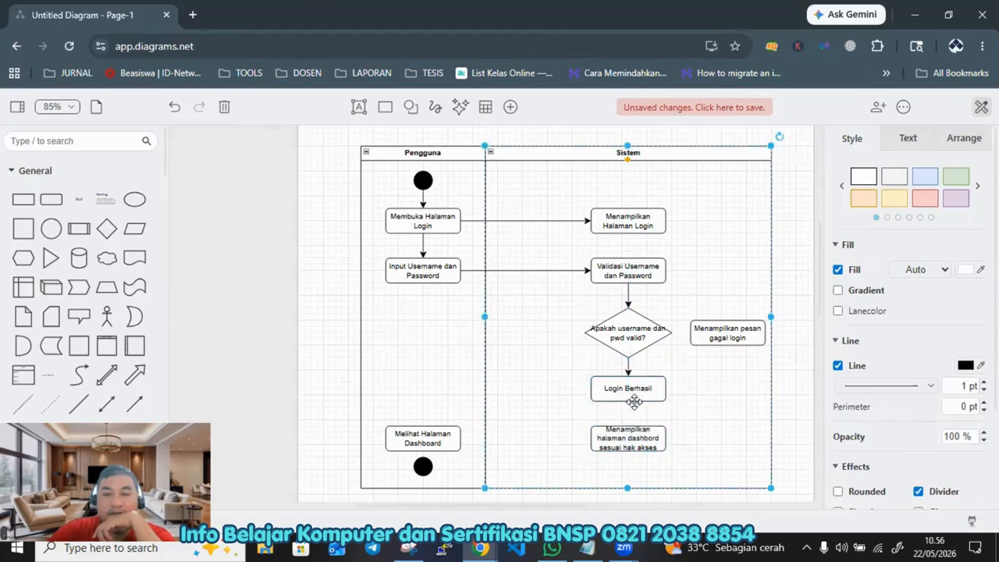
pyautogui.hotkey('shift', 'Right')
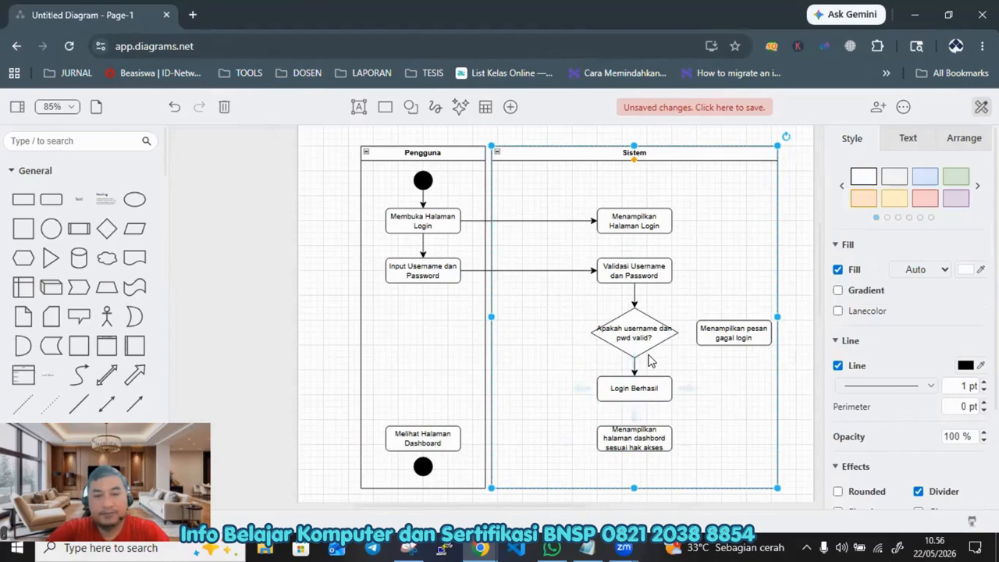
pyautogui.hotkey('ctrl', 'z')
# Step: Draw an arrow from the dashboard display activity back to Melihat Halaman Dashboard in the Pengguna lane
pyautogui.click(640, 397)
pyautogui.moveTo(630, 428); pyautogui.dragTo(637, 453)
pyautogui.click(550, 456)
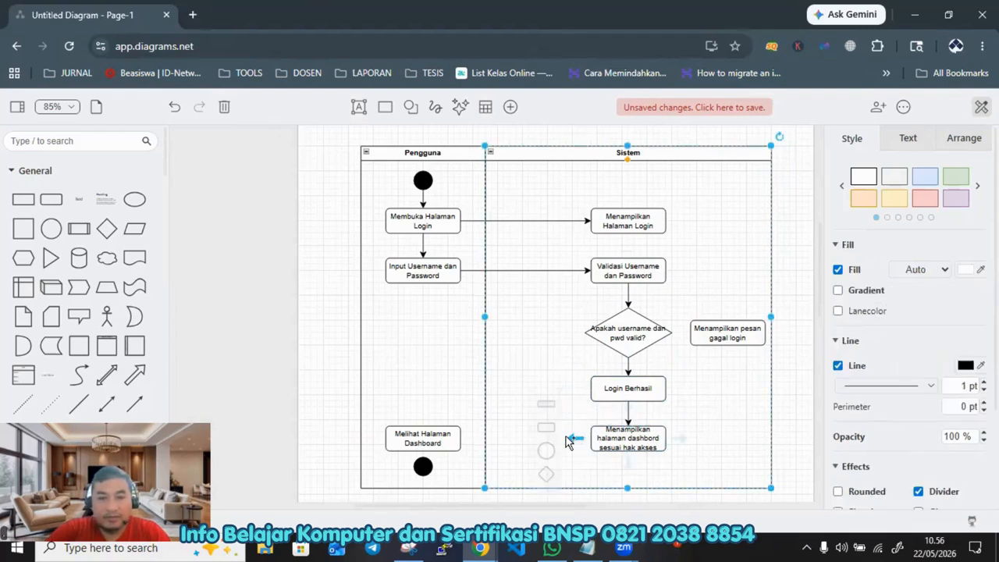
pyautogui.moveTo(573, 439); pyautogui.dragTo(459, 439)
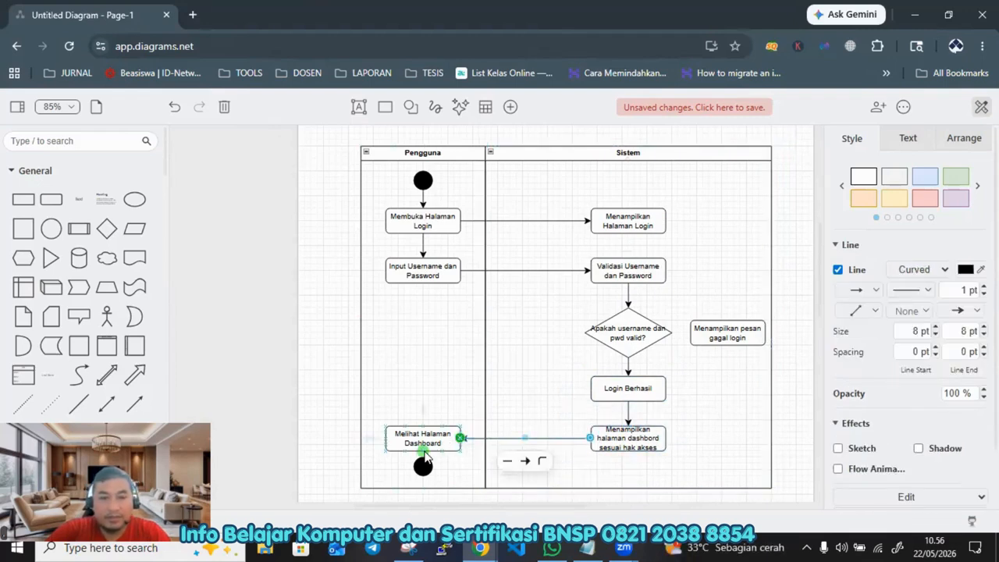
# Step: Connect Melihat Halaman Dashboard down to the end node with an arrow
pyautogui.click(422, 442)
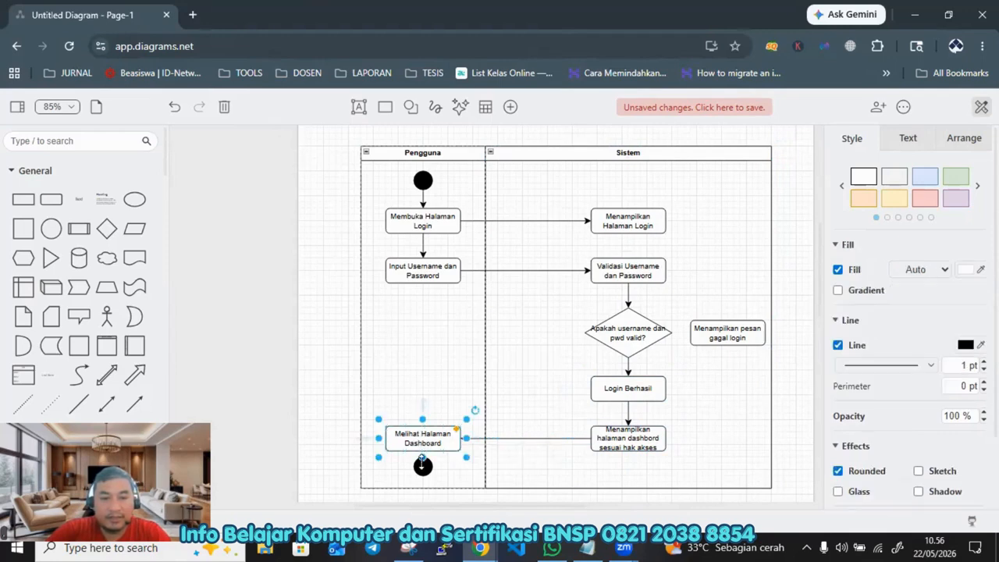
pyautogui.moveTo(423, 459); pyautogui.dragTo(428, 455)
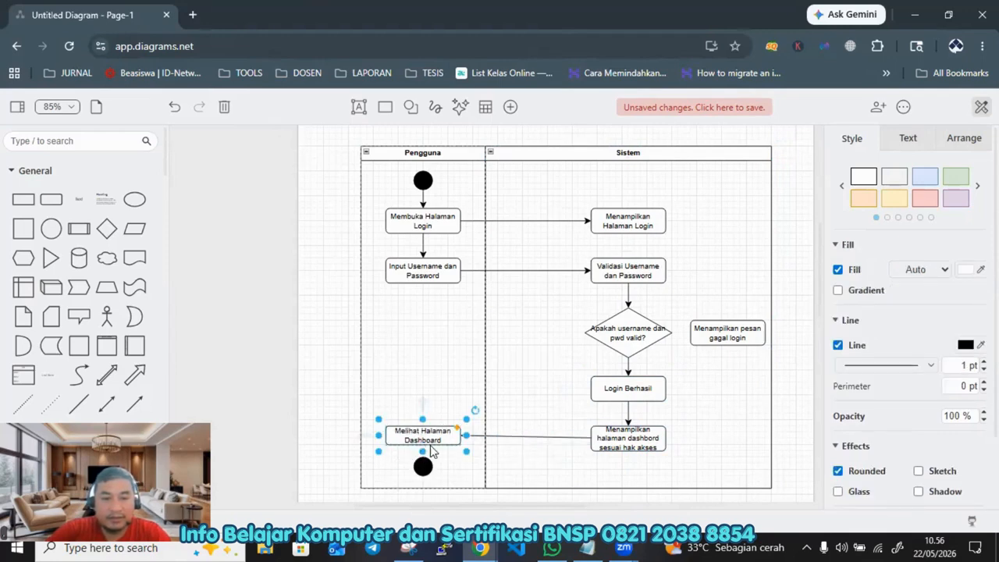
pyautogui.click(474, 435)
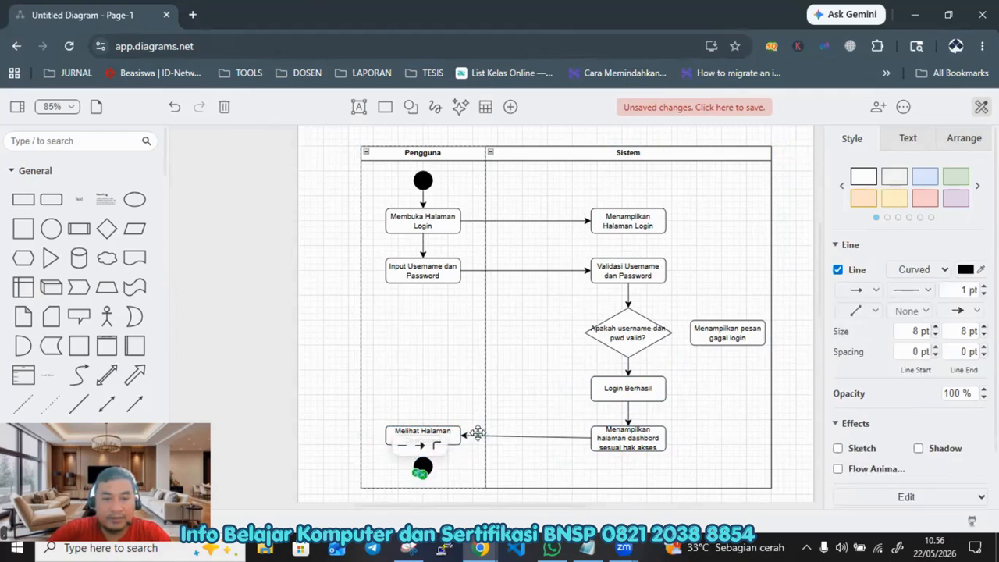
pyautogui.click(769, 332)
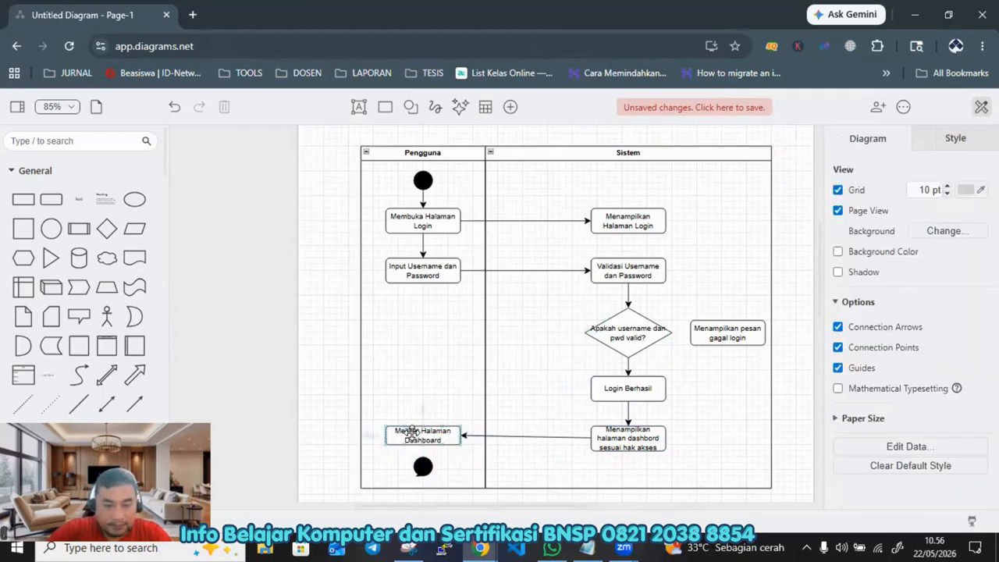
pyautogui.moveTo(410, 435); pyautogui.dragTo(421, 460)
pyautogui.click(459, 458)
# Step: Reposition Melihat Halaman Dashboard and the dashboard display activity so the arrow between them runs level
pyautogui.moveTo(435, 411); pyautogui.dragTo(435, 437)
pyautogui.hotkey('ctrl', 'z')
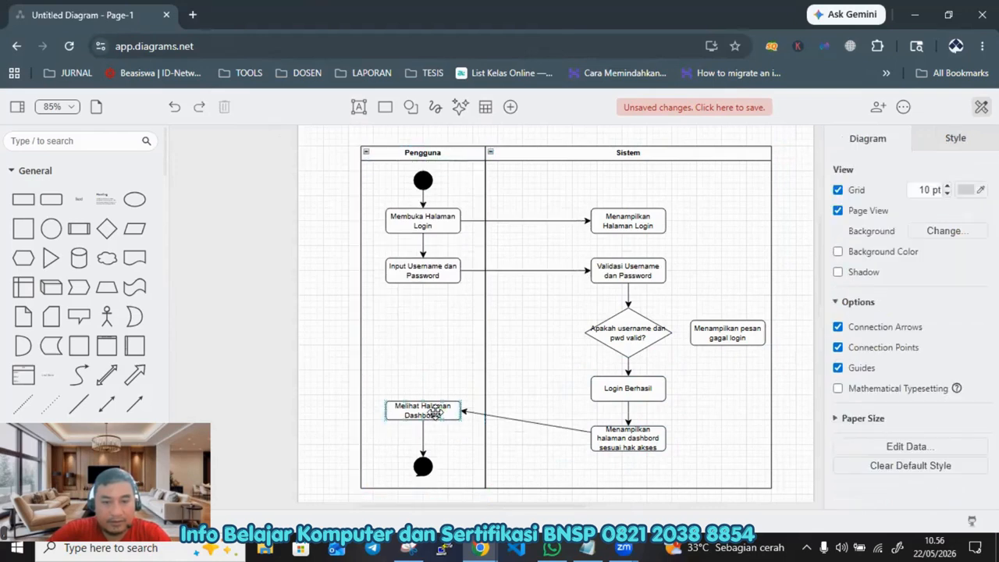
pyautogui.click(434, 412)
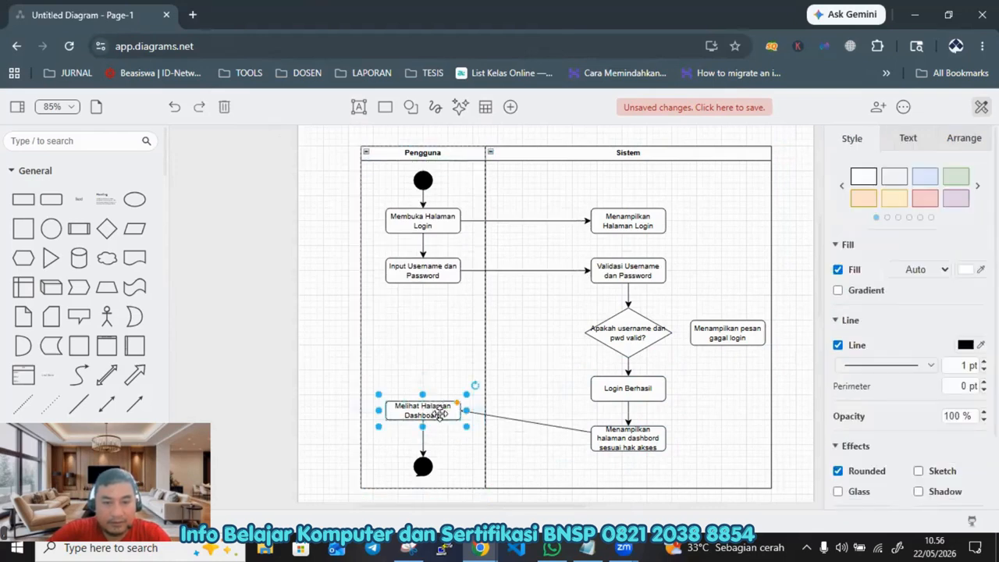
pyautogui.moveTo(440, 414)
pyautogui.mouseDown()
pyautogui.moveTo(440, 444)
pyautogui.moveTo(424, 413)
pyautogui.mouseUp()
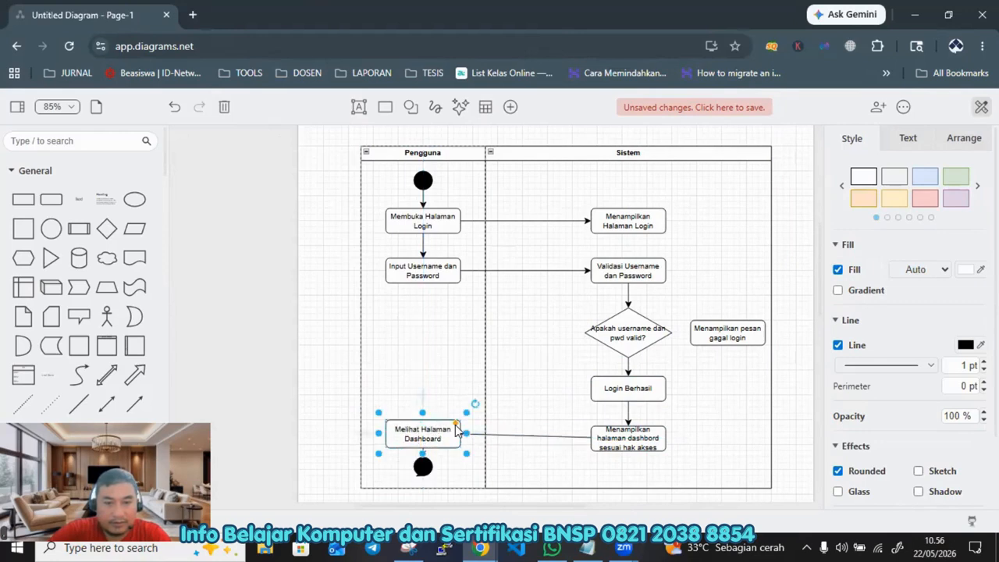
pyautogui.moveTo(625, 436)
pyautogui.mouseDown()
pyautogui.moveTo(632, 439)
pyautogui.moveTo(629, 432)
pyautogui.mouseUp()
pyautogui.click(798, 401)
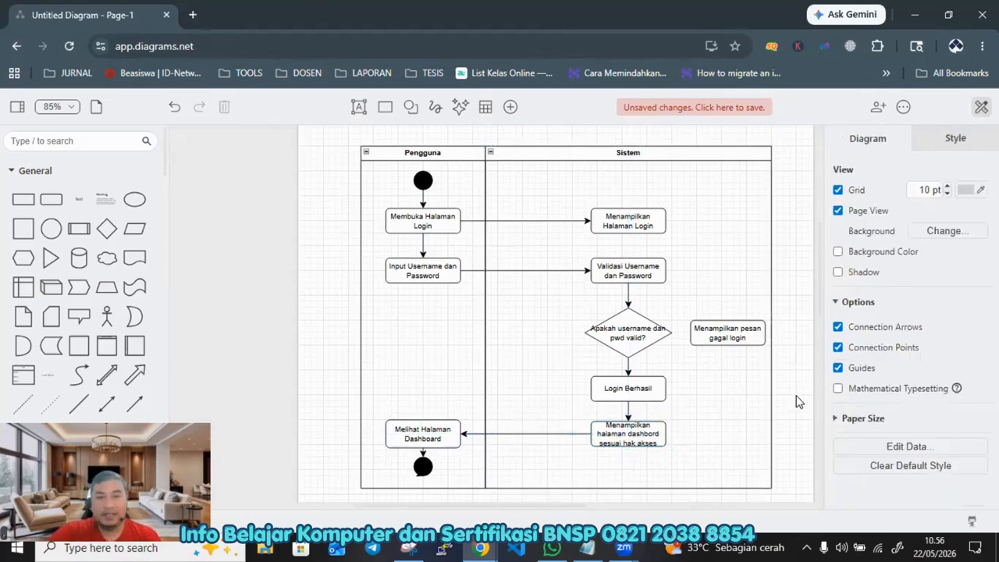
# Step: Draw an arrow from the decision diamond to the Menampilkan pesan gagal login activity
pyautogui.moveTo(678, 336)
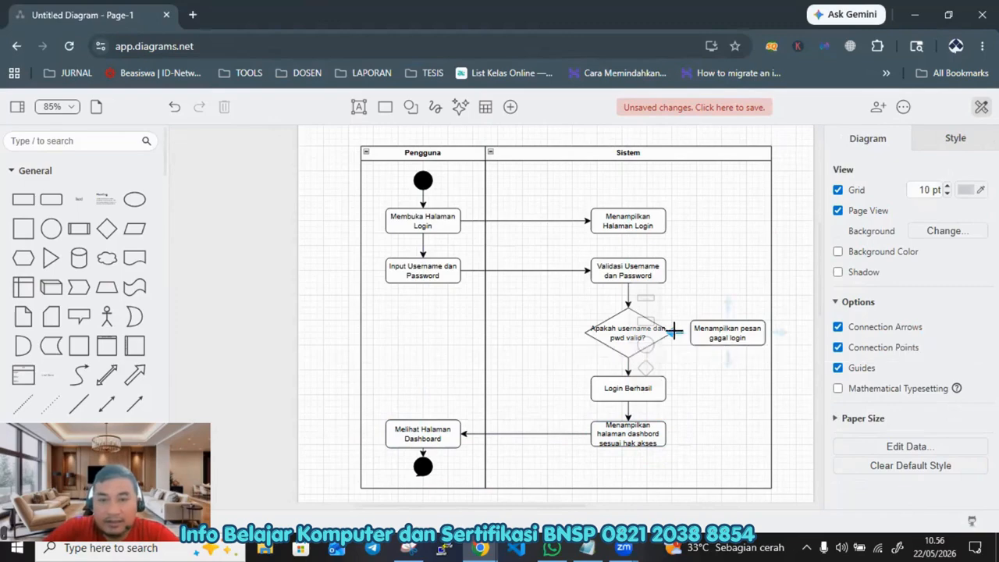
pyautogui.moveTo(693, 333)
pyautogui.mouseDown()
pyautogui.moveTo(712, 334)
pyautogui.moveTo(661, 329)
pyautogui.moveTo(703, 330)
pyautogui.mouseUp()
pyautogui.click(687, 336)
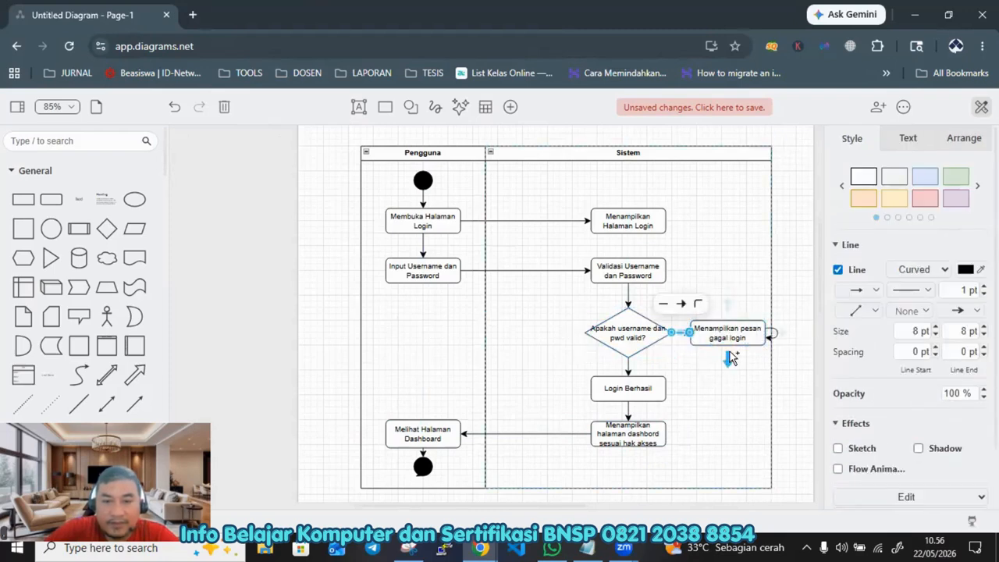
# Step: Draw an orthogonal arrow from the Menampilkan pesan gagal login activity back to Input Username dan Password, routed below the decision diamond
pyautogui.click(513, 315)
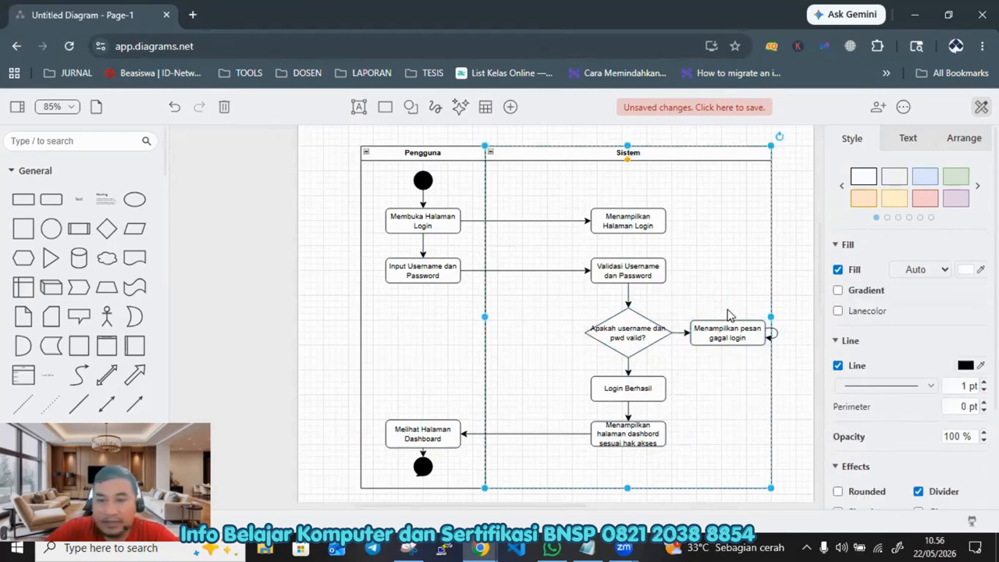
pyautogui.click(726, 335)
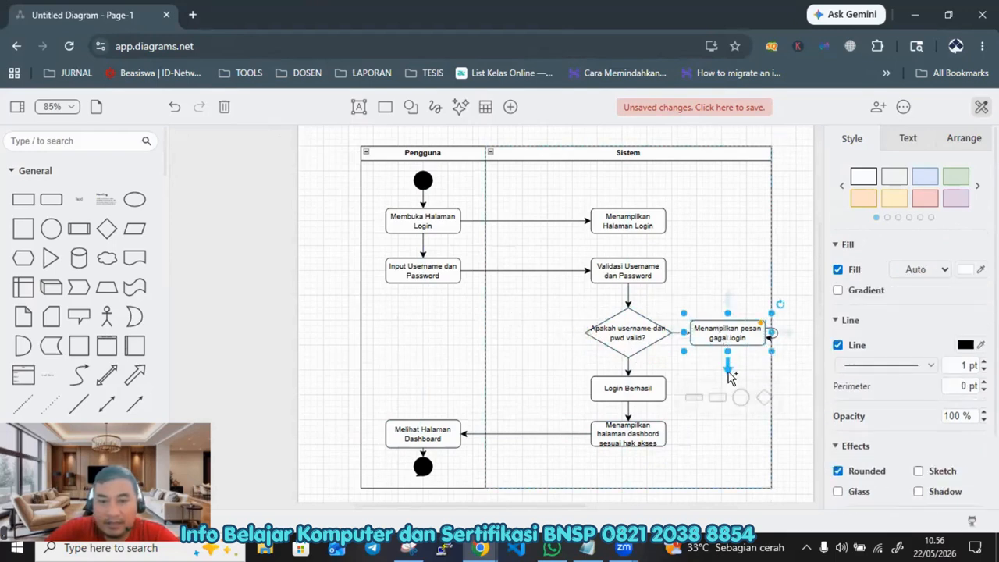
pyautogui.moveTo(727, 364); pyautogui.dragTo(421, 276)
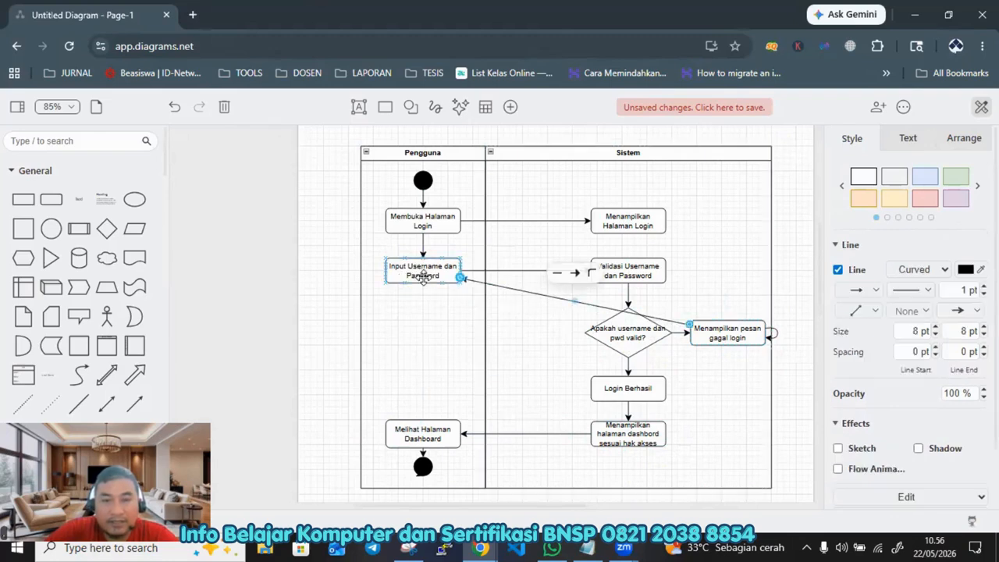
pyautogui.click(591, 275)
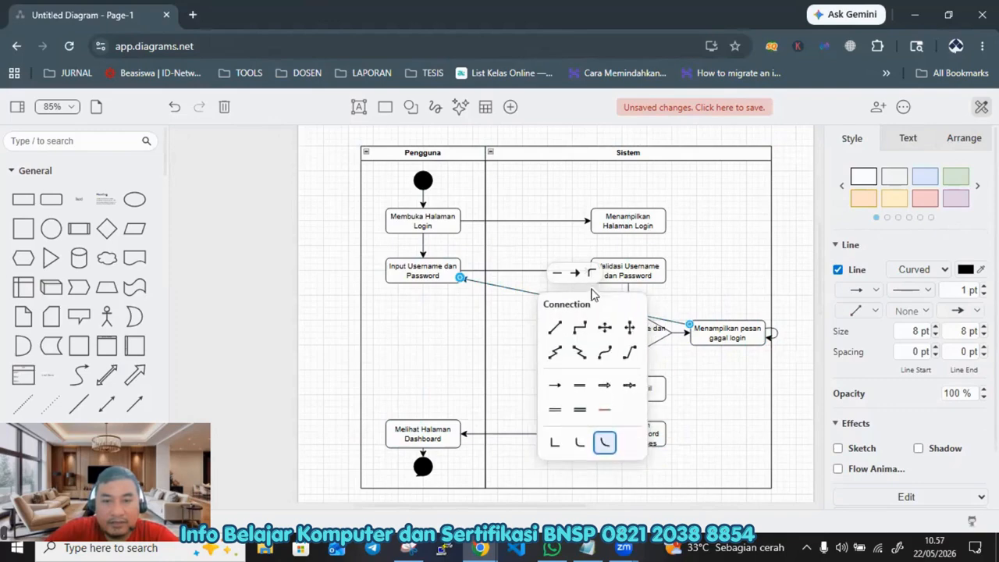
pyautogui.click(581, 330)
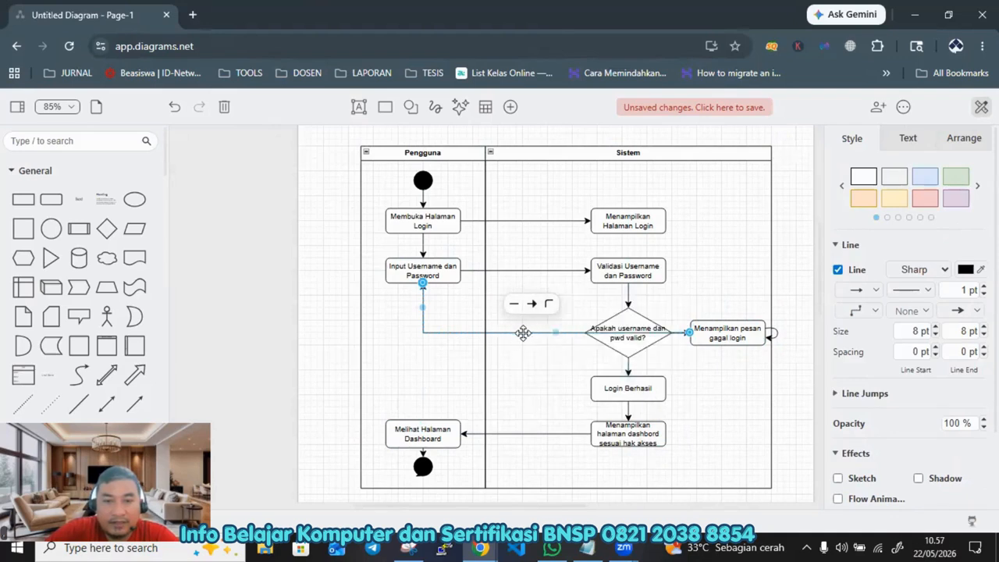
pyautogui.moveTo(554, 332); pyautogui.dragTo(548, 370)
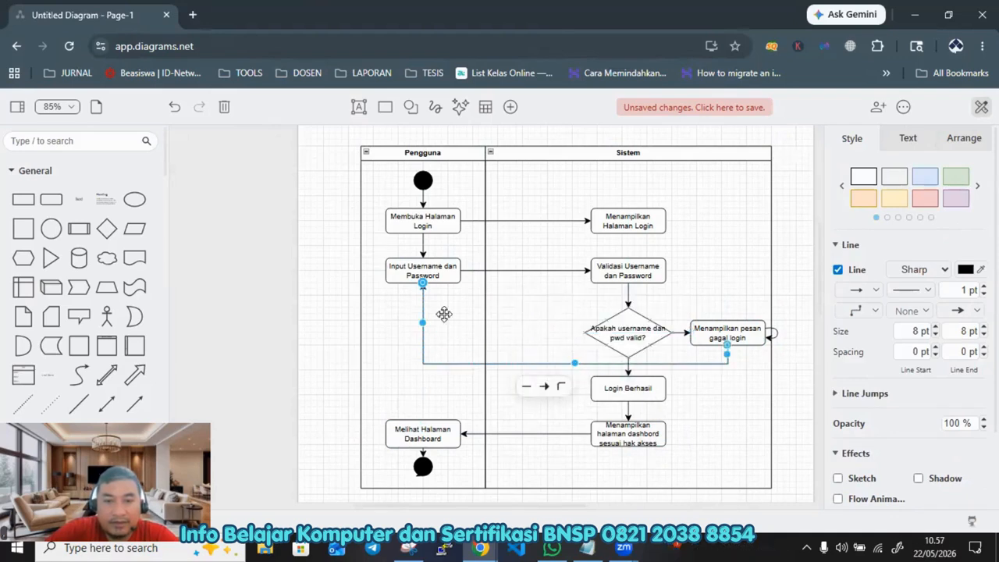
pyautogui.click(270, 312)
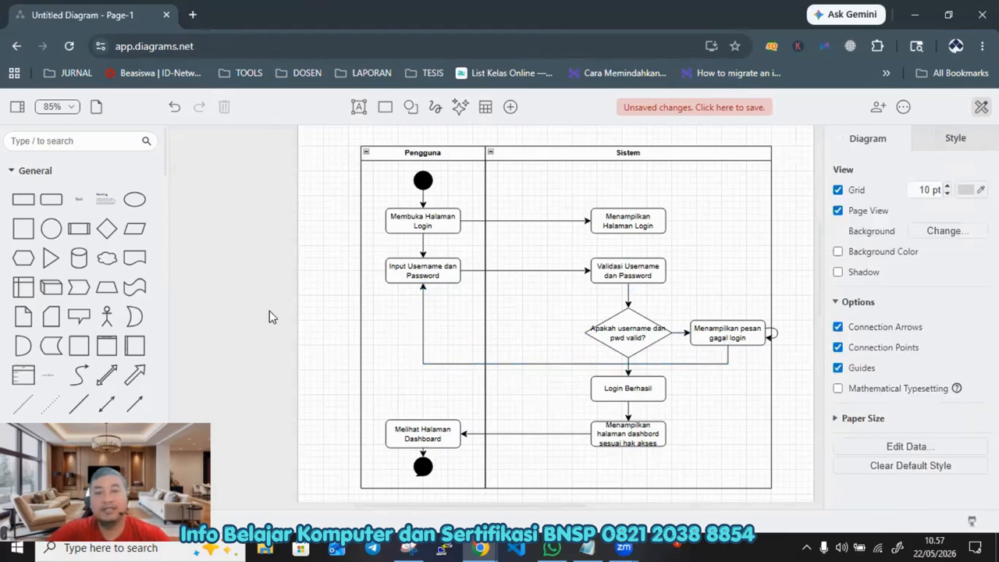
# Step: Delete the stray looping arrow attached to the failed-login activity
pyautogui.click(761, 335)
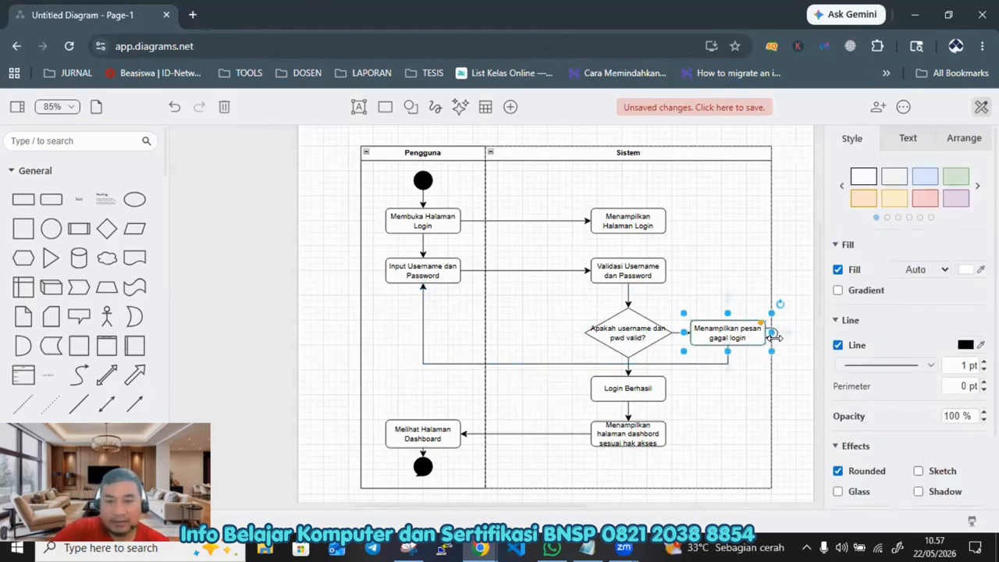
pyautogui.click(770, 340)
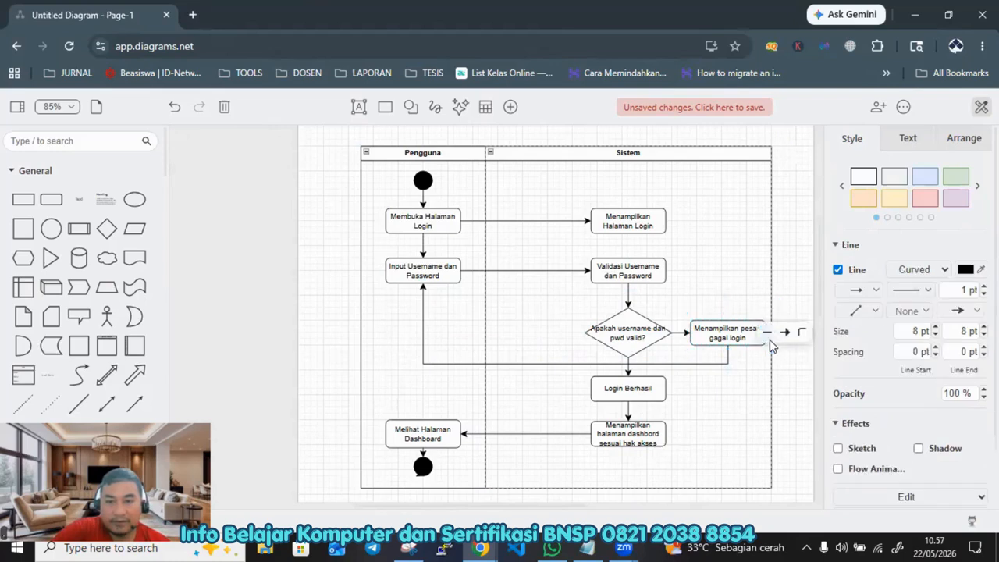
pyautogui.press('Delete')
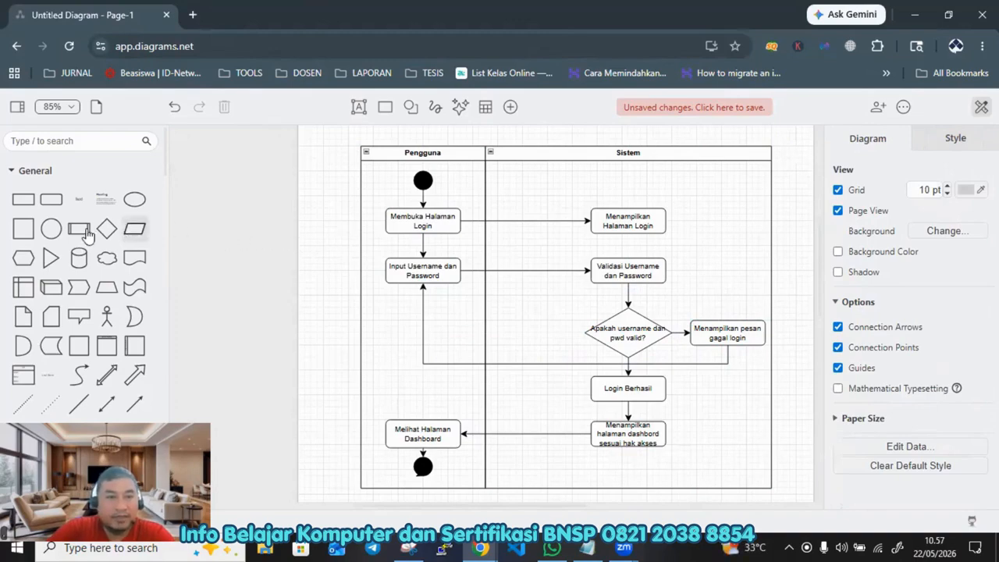
# Step: Add a rectangle enlarged to frame the whole diagram and send it to the back
pyautogui.click(22, 199)
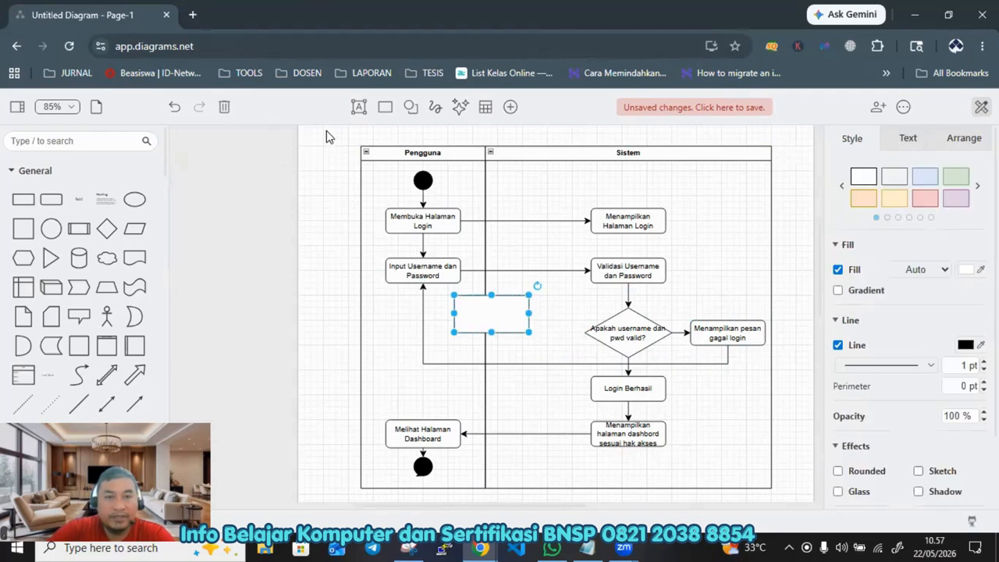
pyautogui.moveTo(468, 311); pyautogui.dragTo(787, 501)
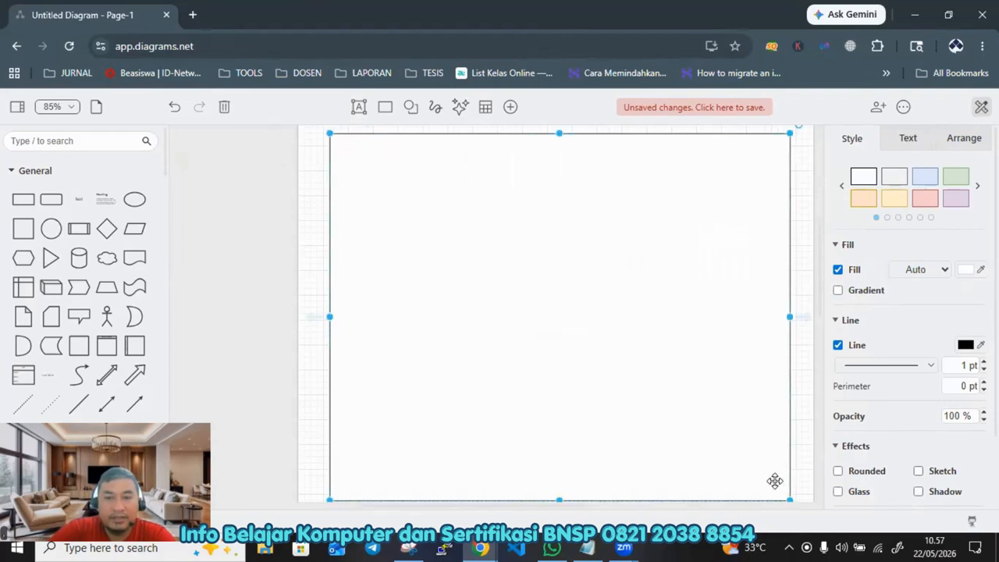
pyautogui.rightClick(551, 230)
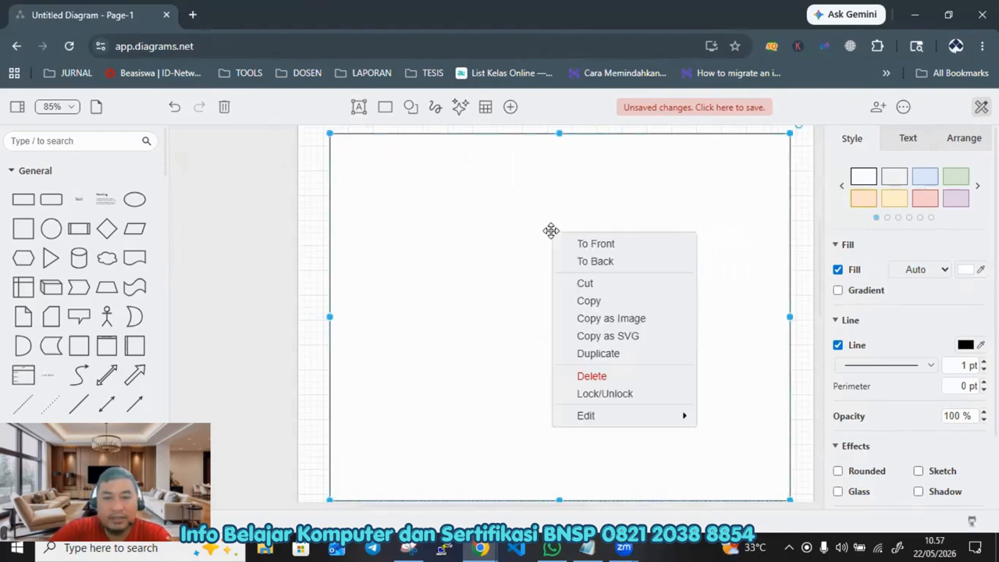
pyautogui.click(606, 261)
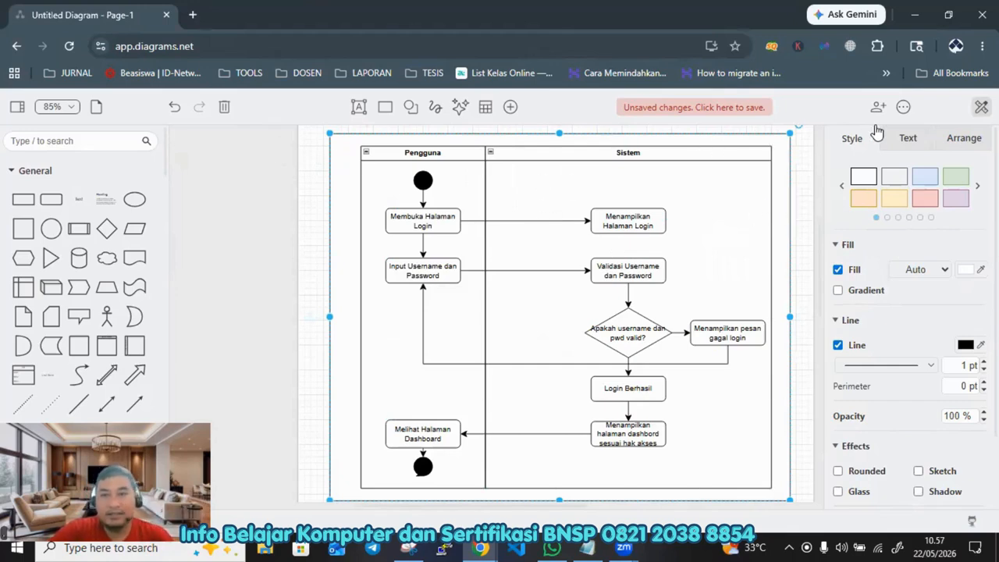
# Step: Export the diagram as a PNG image at 100% zoom with a copy of the diagram included
pyautogui.click(904, 108)
pyautogui.moveTo(903, 155)
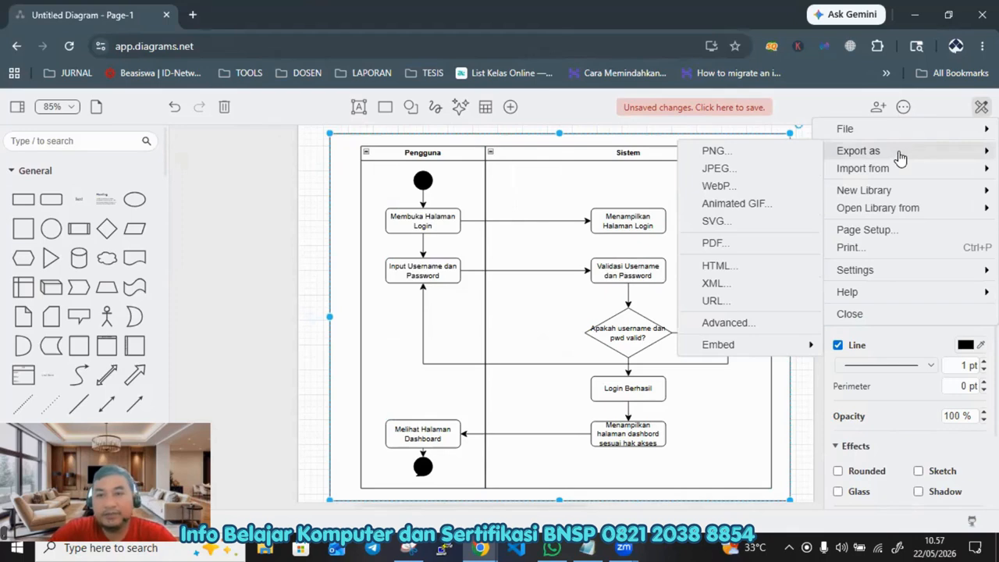
pyautogui.click(756, 155)
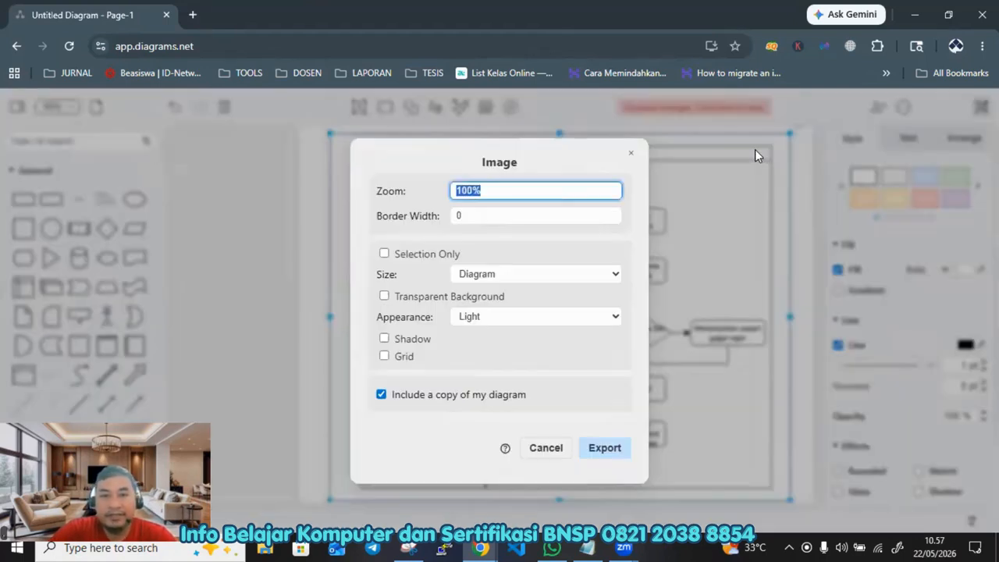
pyautogui.click(606, 450)
pyautogui.click(606, 451)
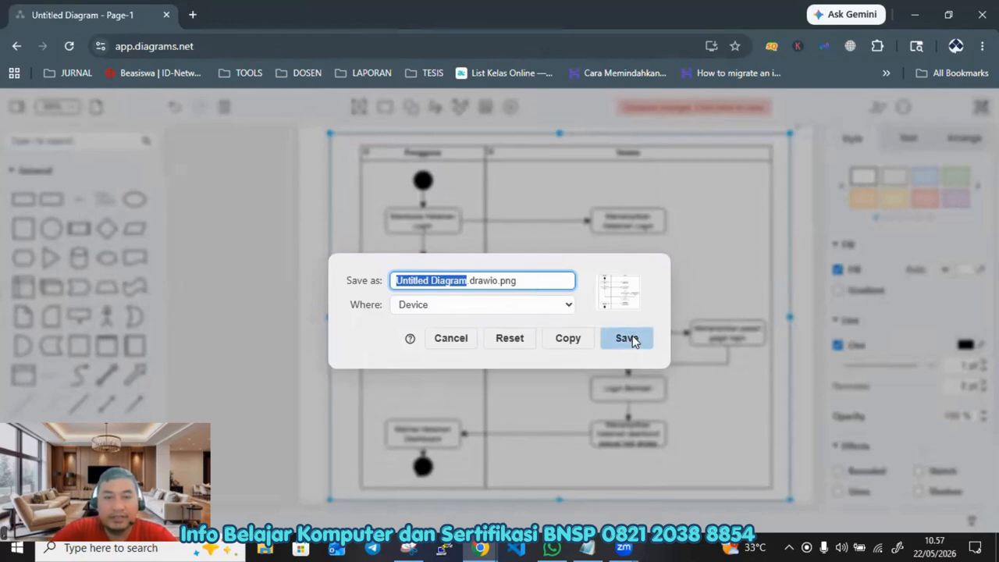
# Step: Save the PNG as activity diagram login.drawio.png on the Desktop
pyautogui.click(467, 280)
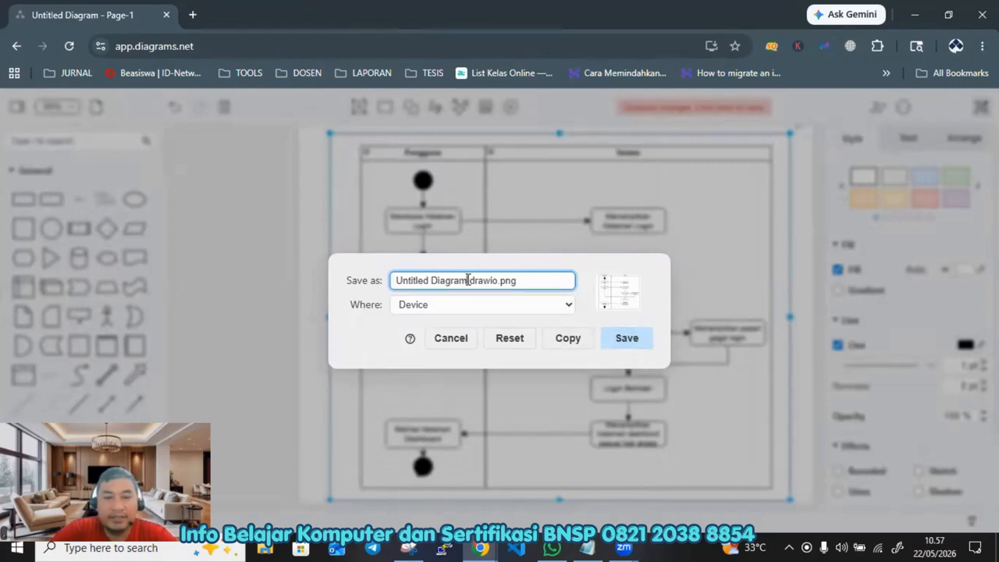
pyautogui.hotkey('shift', 'Home')
pyautogui.write('acti')
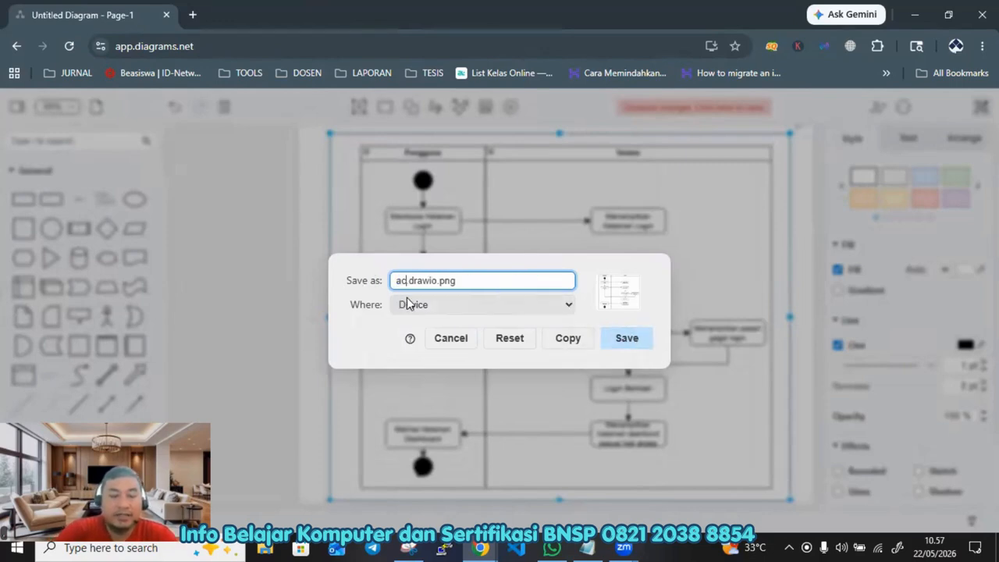
pyautogui.write('vity diagr')
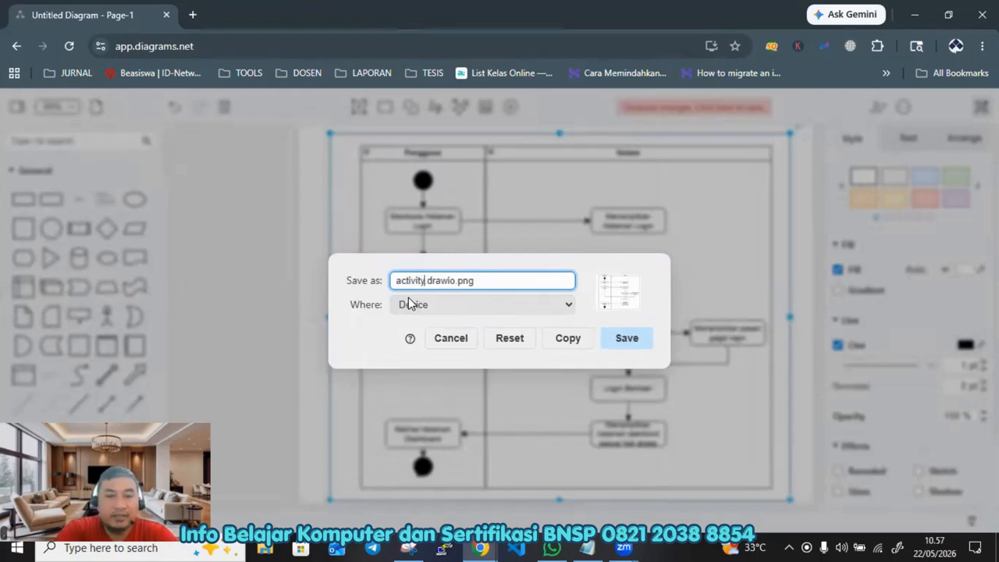
pyautogui.write('am ')
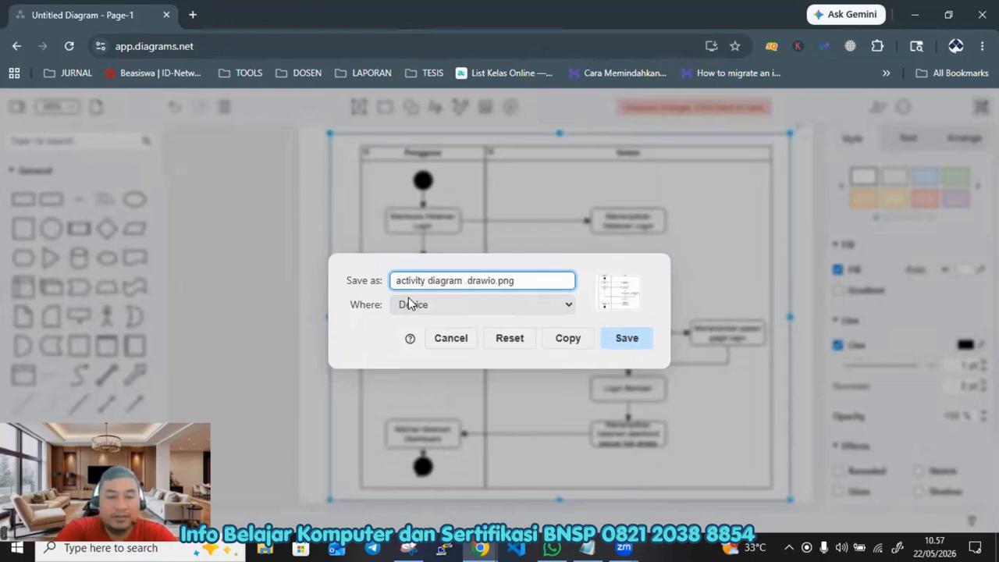
pyautogui.write('login')
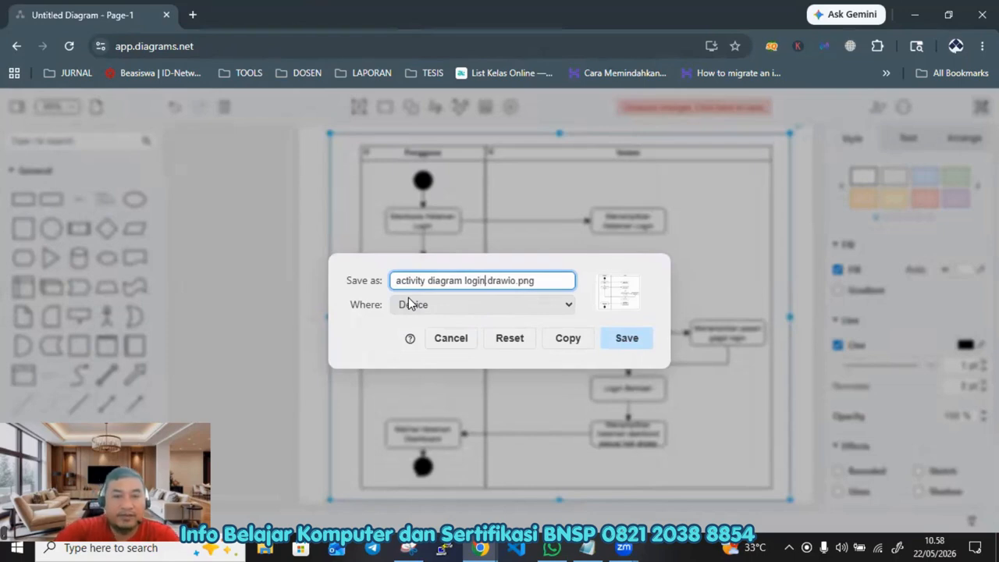
pyautogui.click(630, 338)
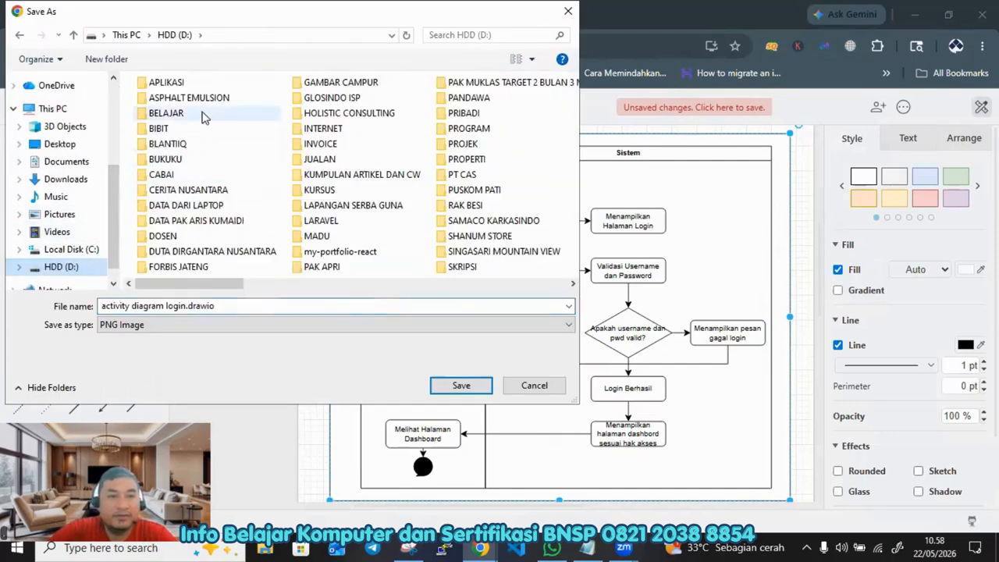
pyautogui.click(61, 144)
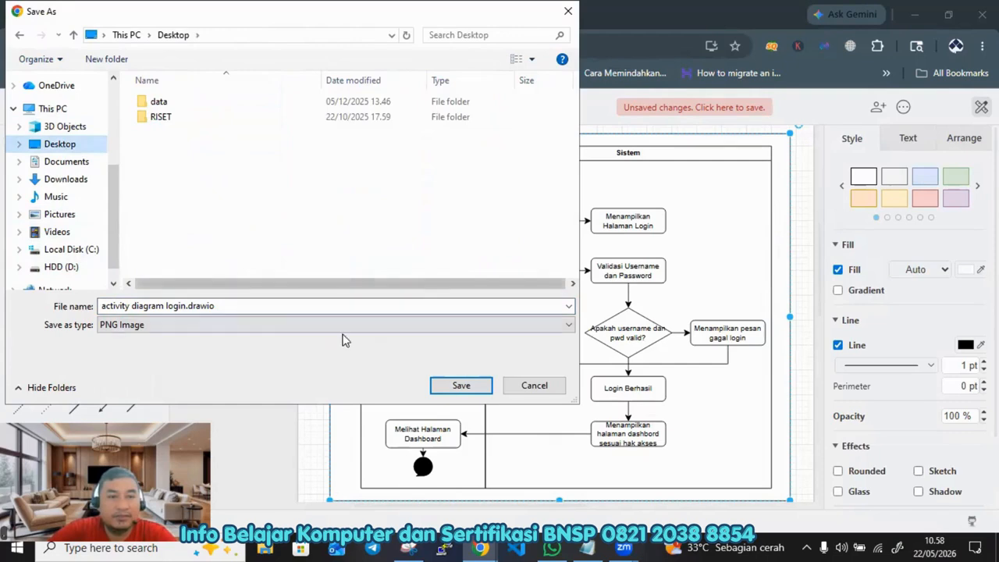
pyautogui.click(459, 384)
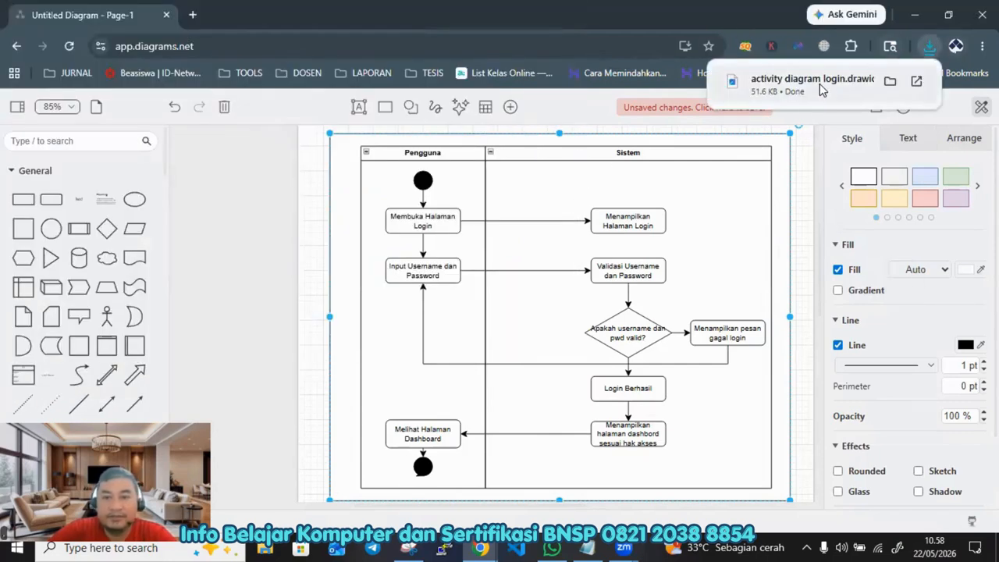
# Step: Open the downloaded PNG to review it, then close the image viewer
pyautogui.click(812, 80)
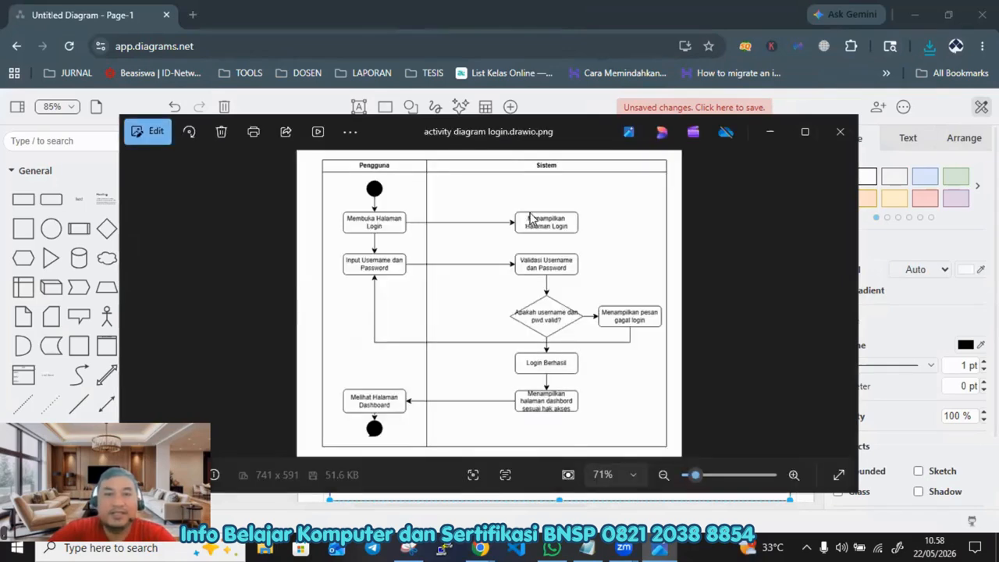
pyautogui.click(841, 131)
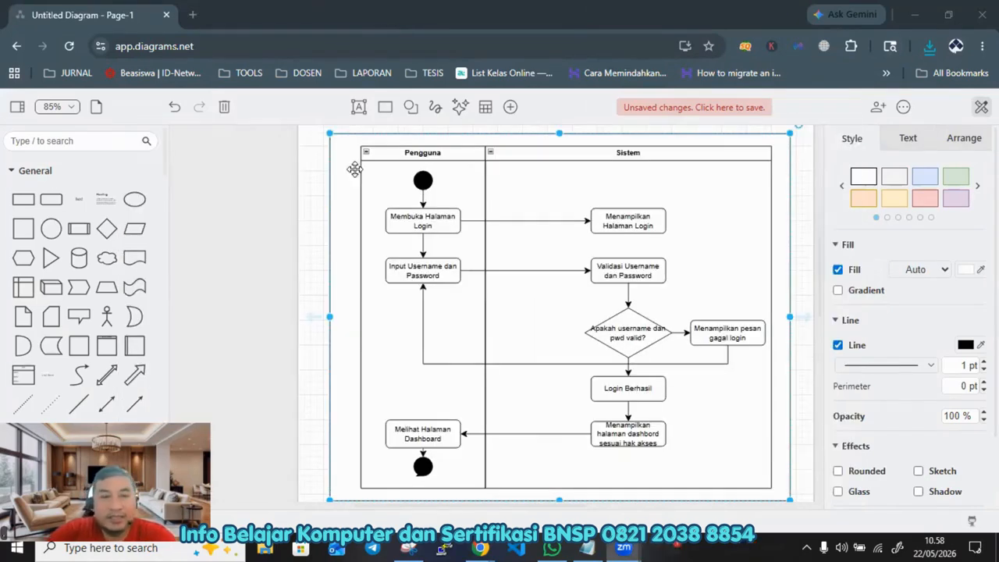
# Step: Add a text label with the author's name near the top of the Sistem lane
pyautogui.click(78, 200)
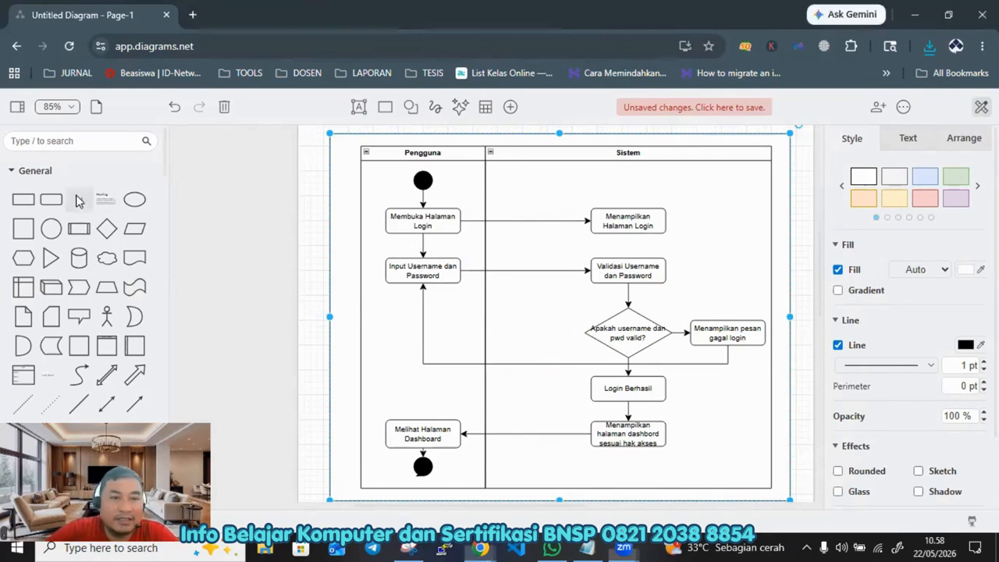
pyautogui.click(510, 317)
pyautogui.click(487, 316)
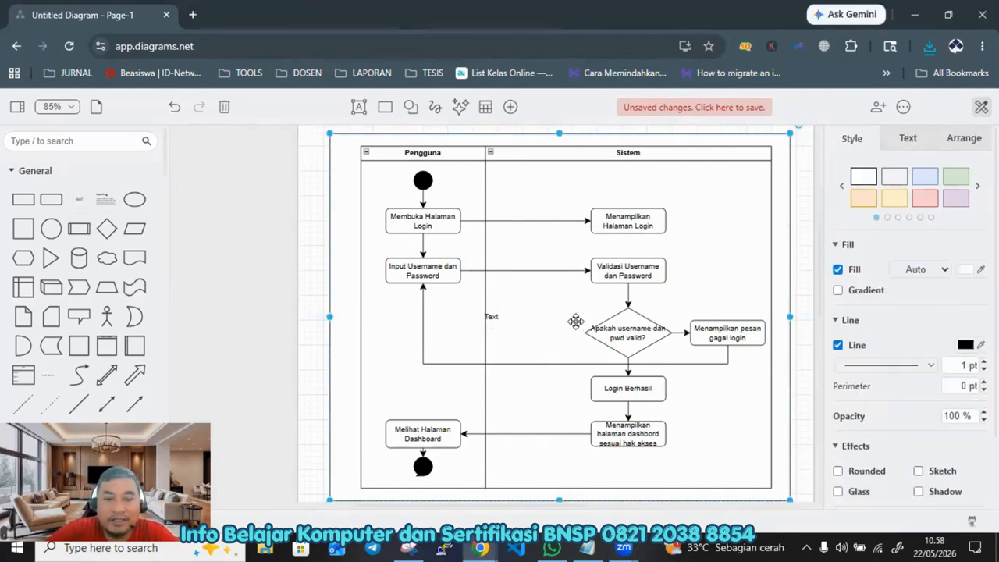
pyautogui.click(499, 319)
pyautogui.moveTo(498, 319); pyautogui.dragTo(543, 178)
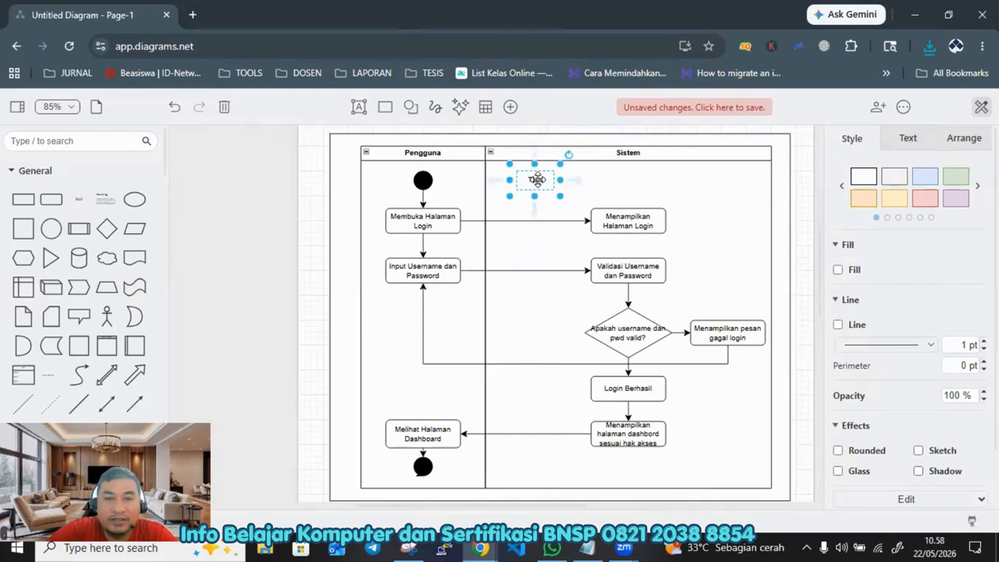
pyautogui.doubleClick(546, 179)
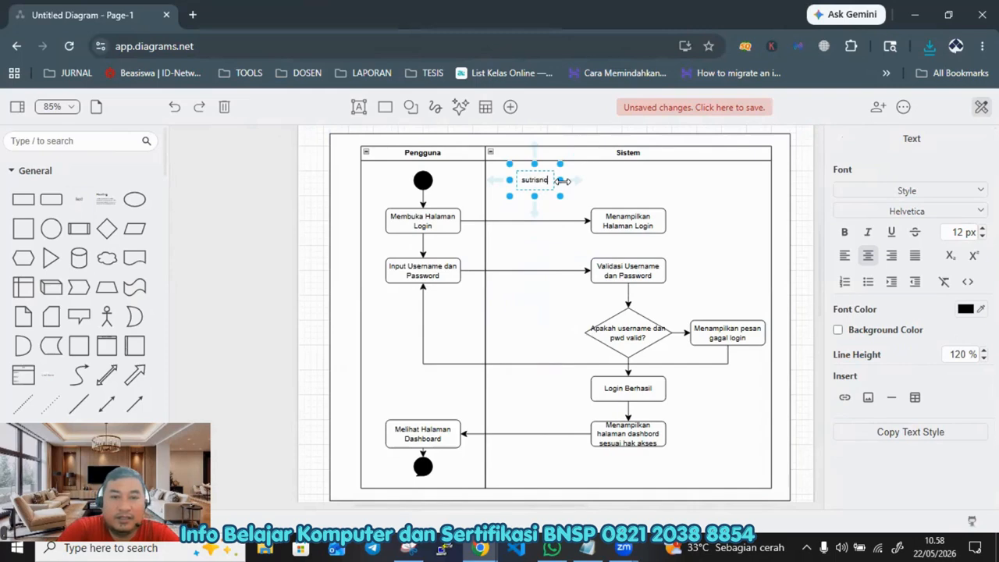
pyautogui.click(548, 251)
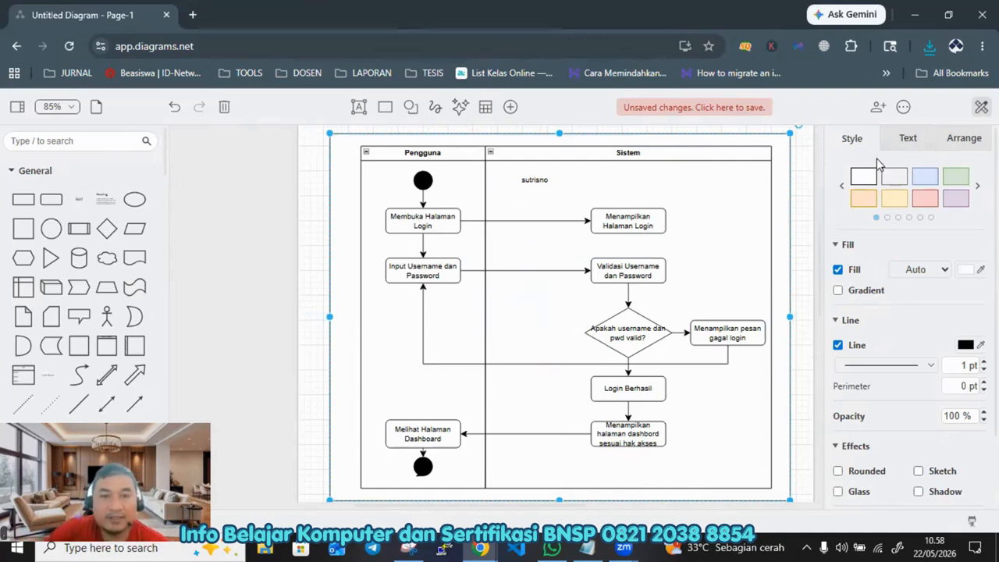
pyautogui.click(314, 187)
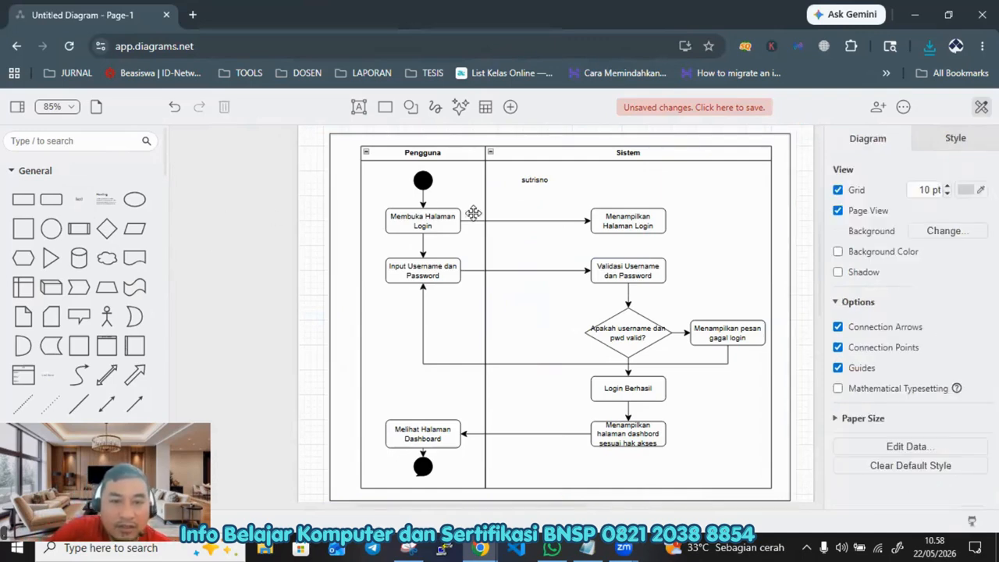